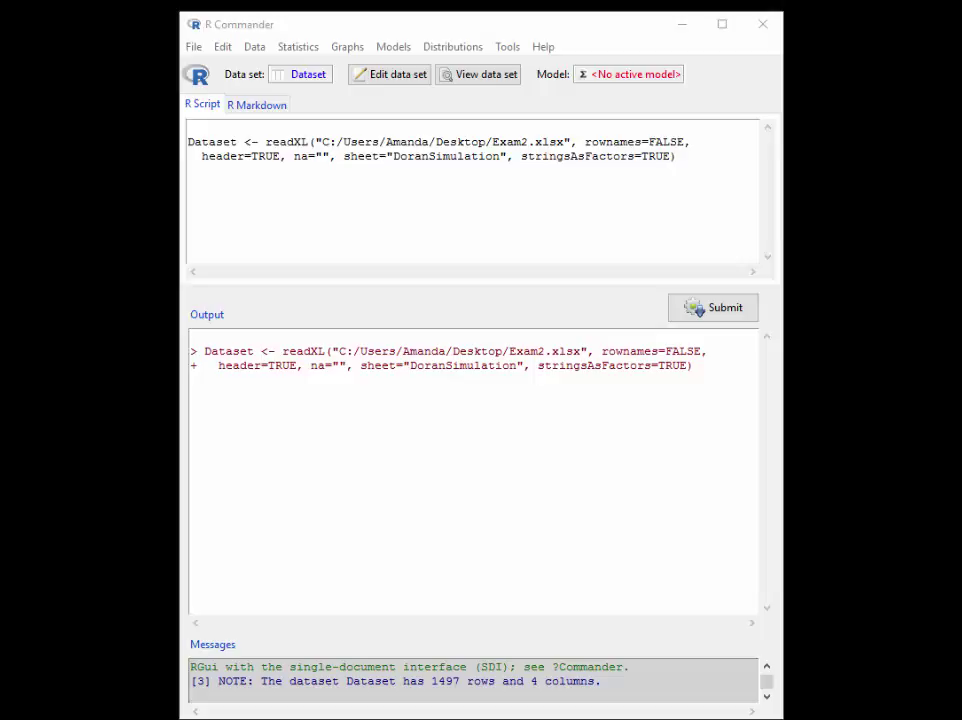
- Open the dataset viewer, centre it, and scroll down and back up through the rows
left_click(477, 78)
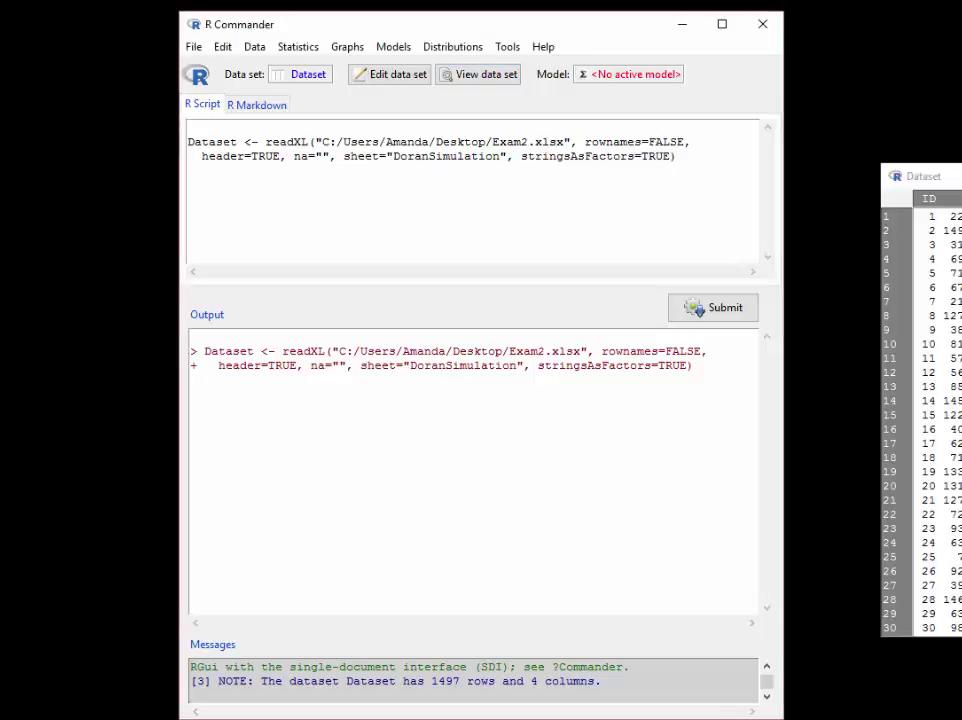
left_click_drag(950, 176, 374, 144)
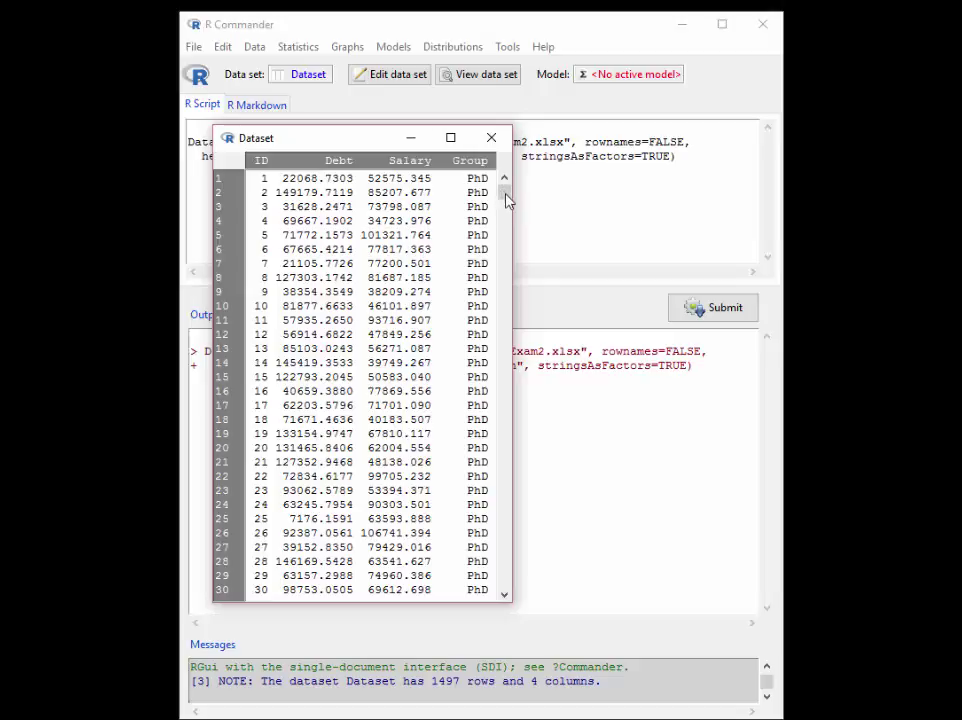
left_click_drag(507, 198, 507, 502)
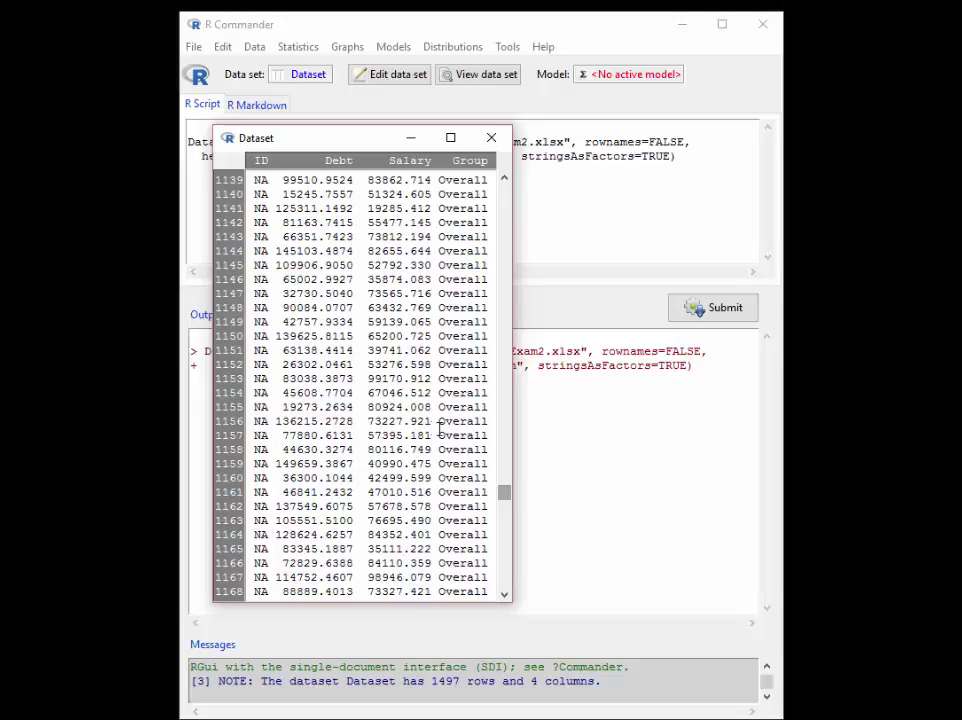
left_click_drag(505, 487, 506, 184)
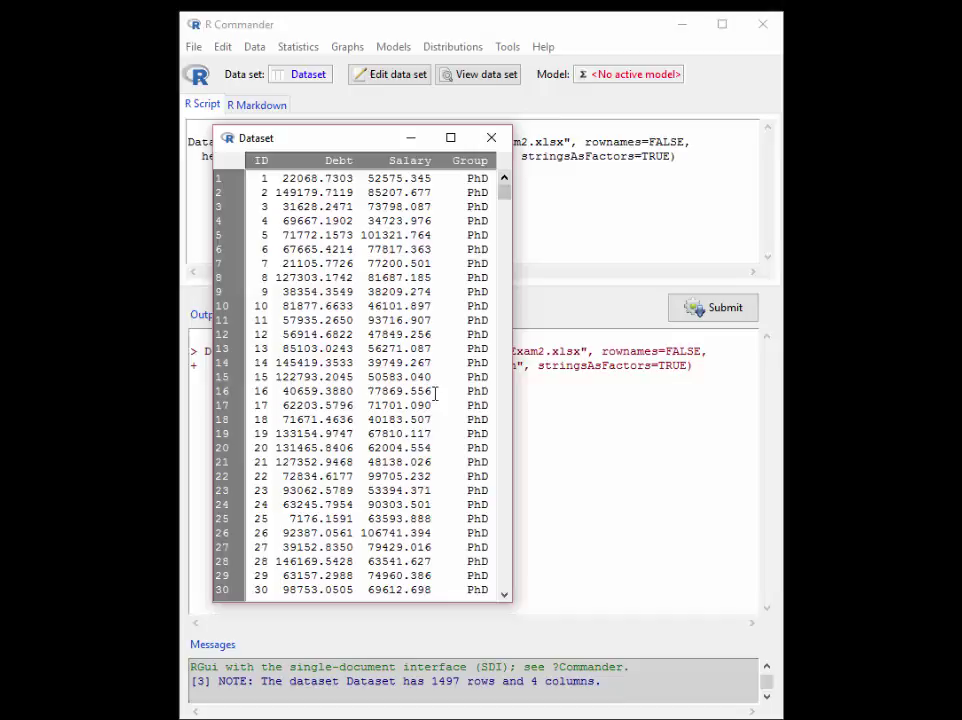
- Close the dataset view, bring the Word write-up forward, and select the Levene's test sentence
left_click(491, 137)
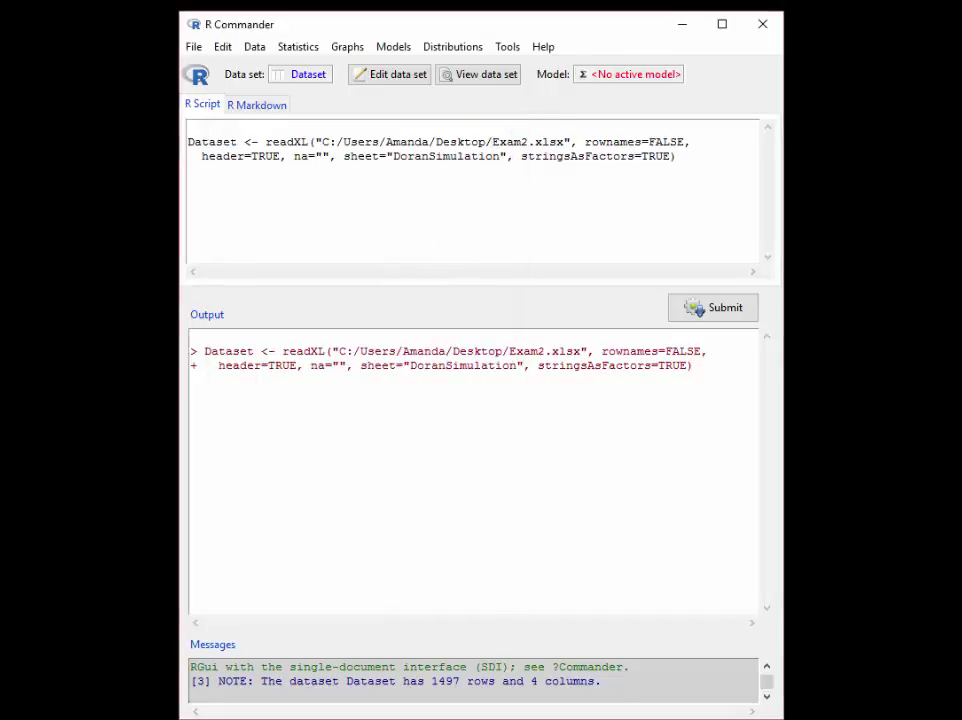
left_click_drag(928, 253, 425, 92)
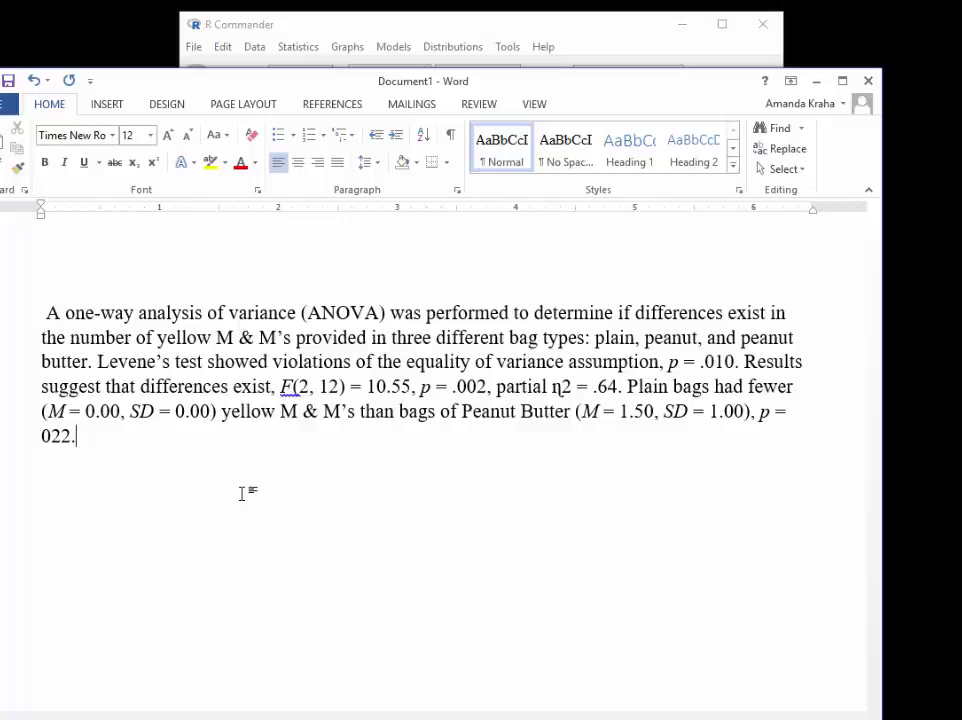
left_click_drag(97, 362, 736, 362)
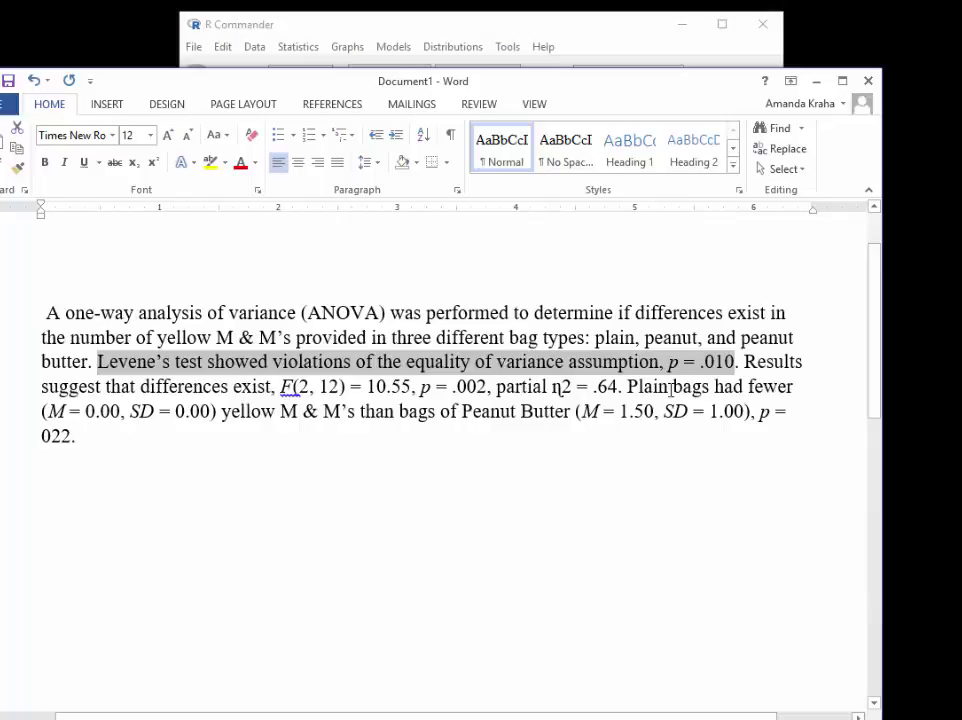
left_click(295, 388)
- Highlight F(2, 12) = 10.55, p = .002 and partial η2 = .64 in turn
left_click_drag(302, 388, 345, 388)
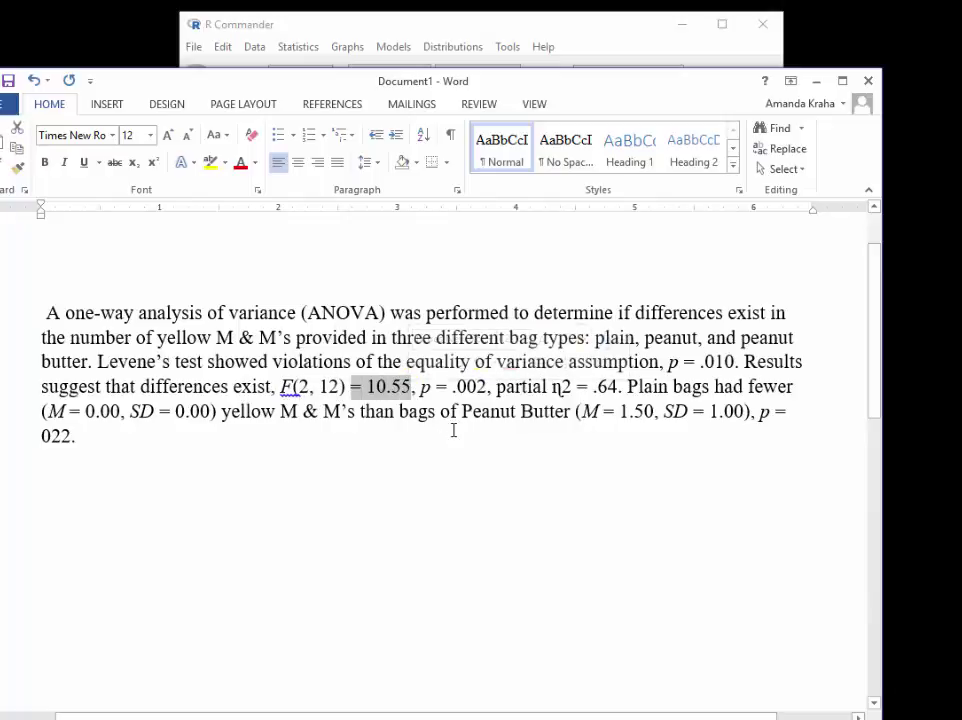
left_click_drag(452, 388, 487, 388)
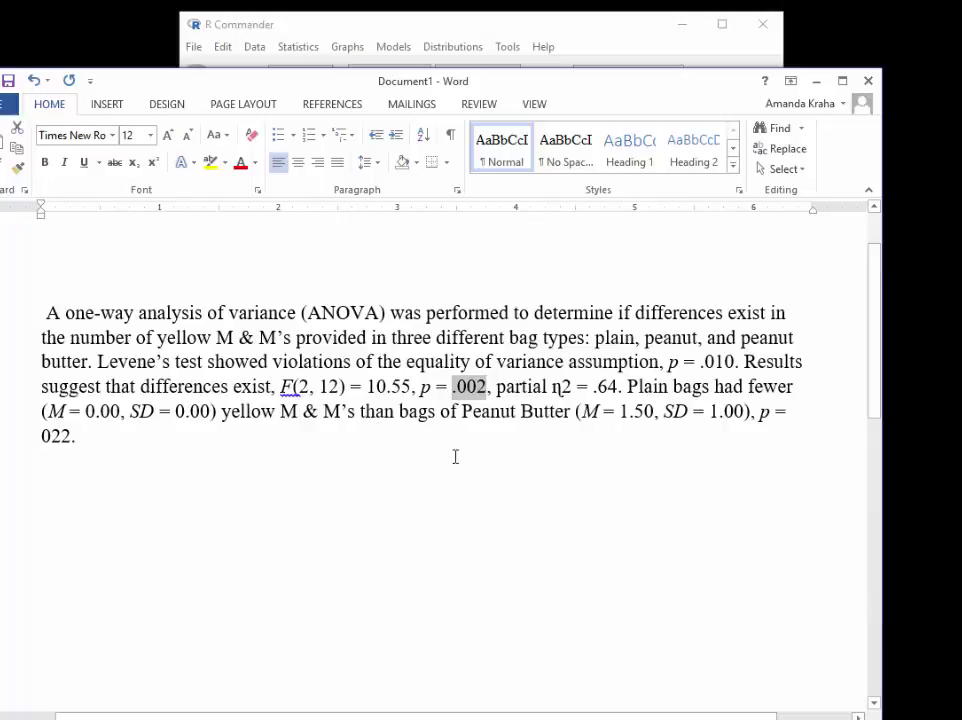
left_click(434, 388)
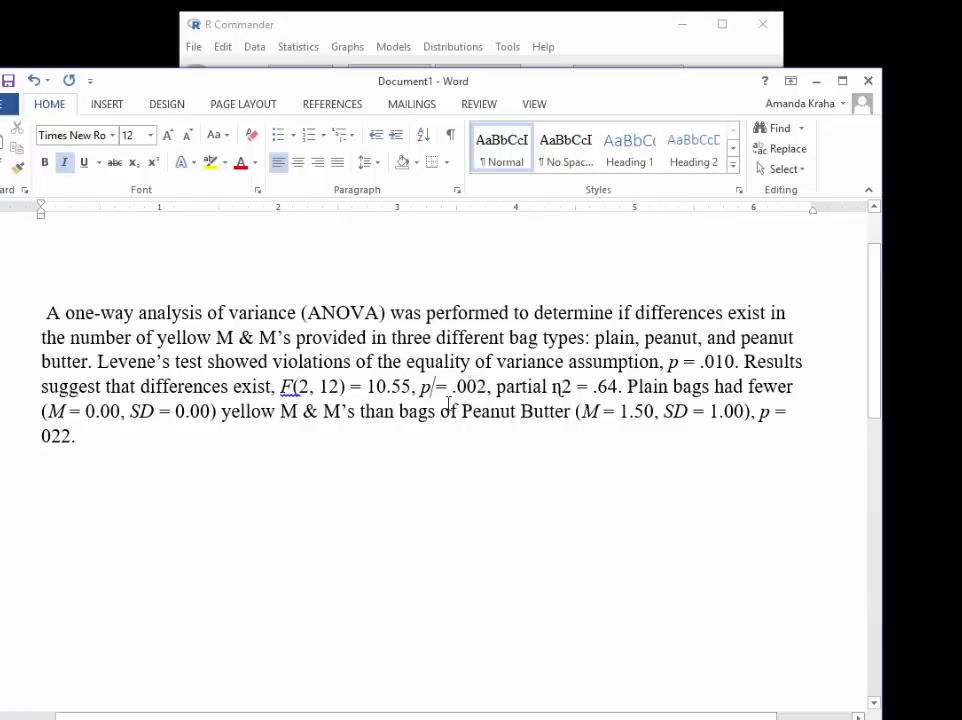
left_click_drag(496, 387, 592, 388)
left_click(500, 390)
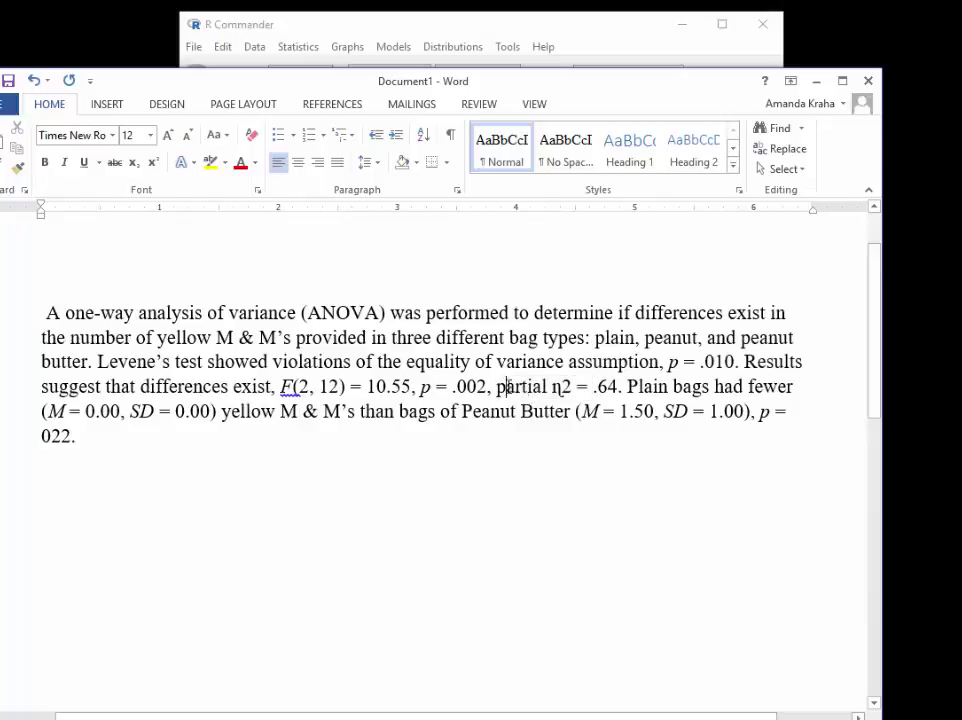
left_click_drag(498, 388, 612, 388)
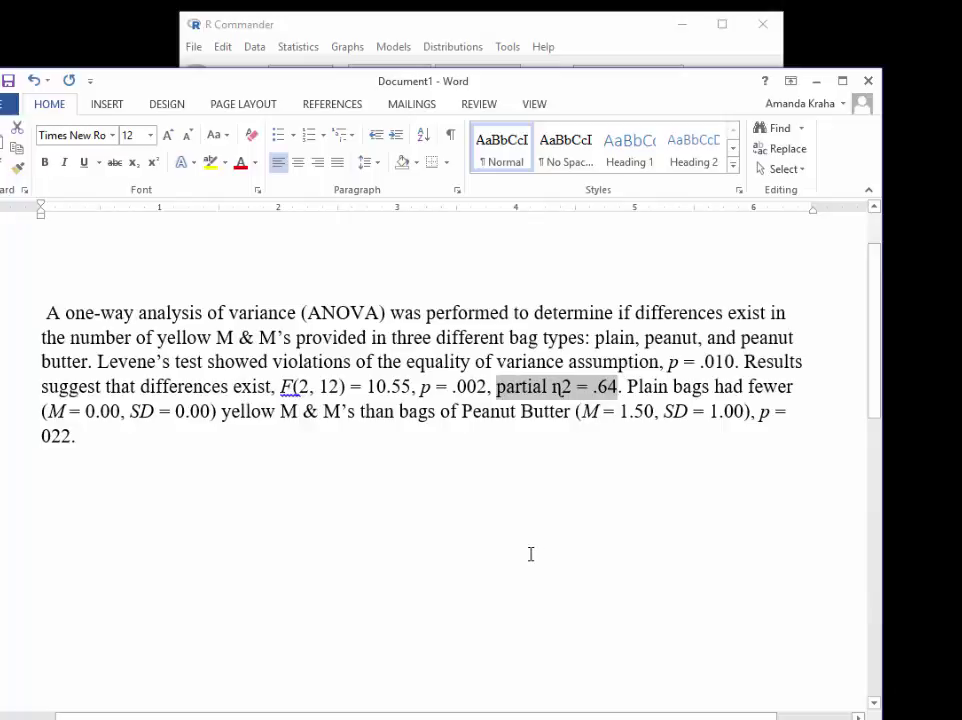
- Clear the effect-size selection and place the cursor before the Plain sentence, then at the final p
left_click(522, 440)
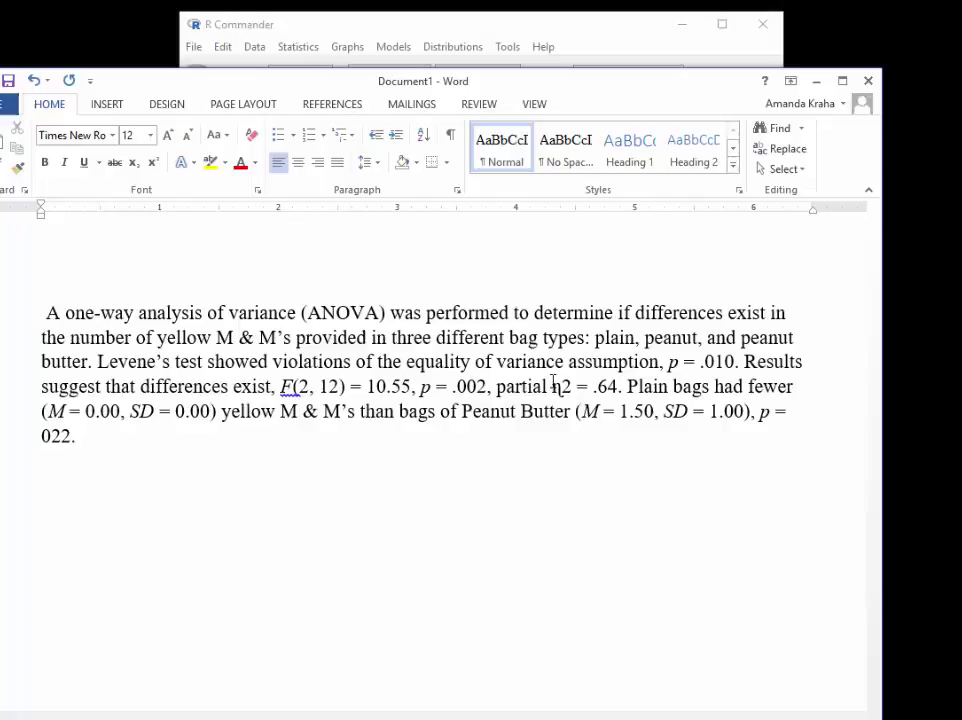
left_click(630, 386)
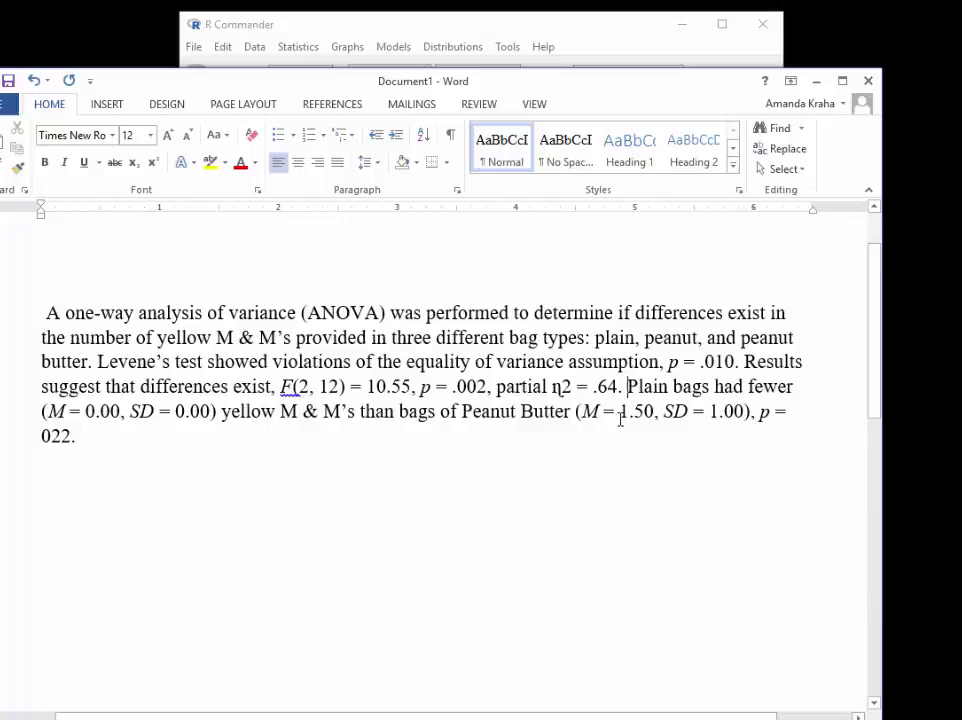
left_click(781, 413)
- Minimize Word and run Levene's test of Salary by Group, centred on the mean
left_click(816, 80)
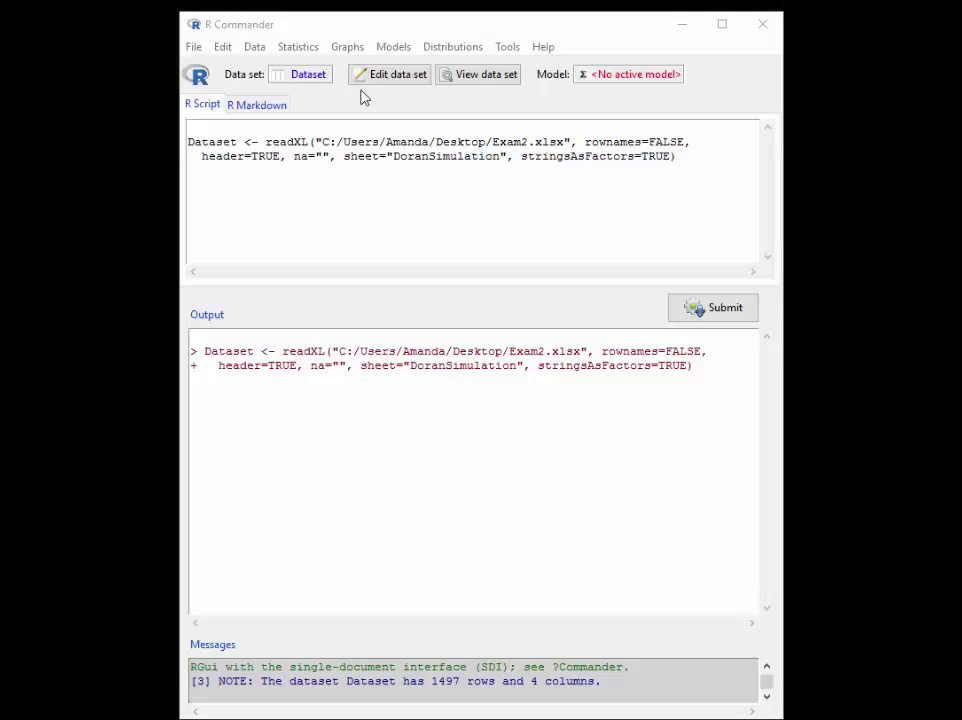
left_click(318, 52)
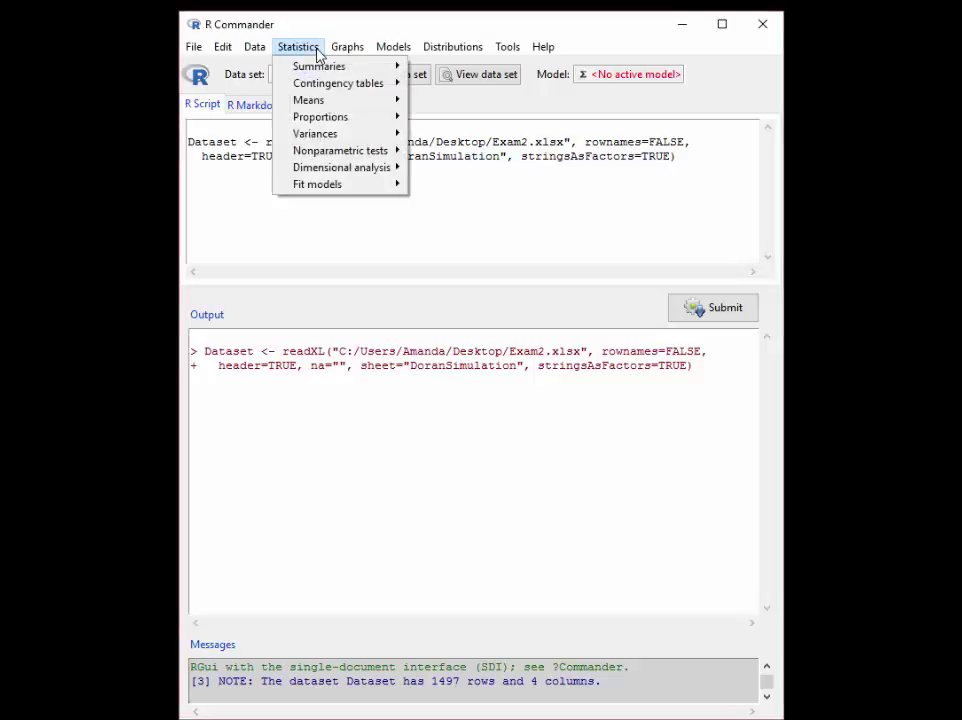
mouse_move(318, 137)
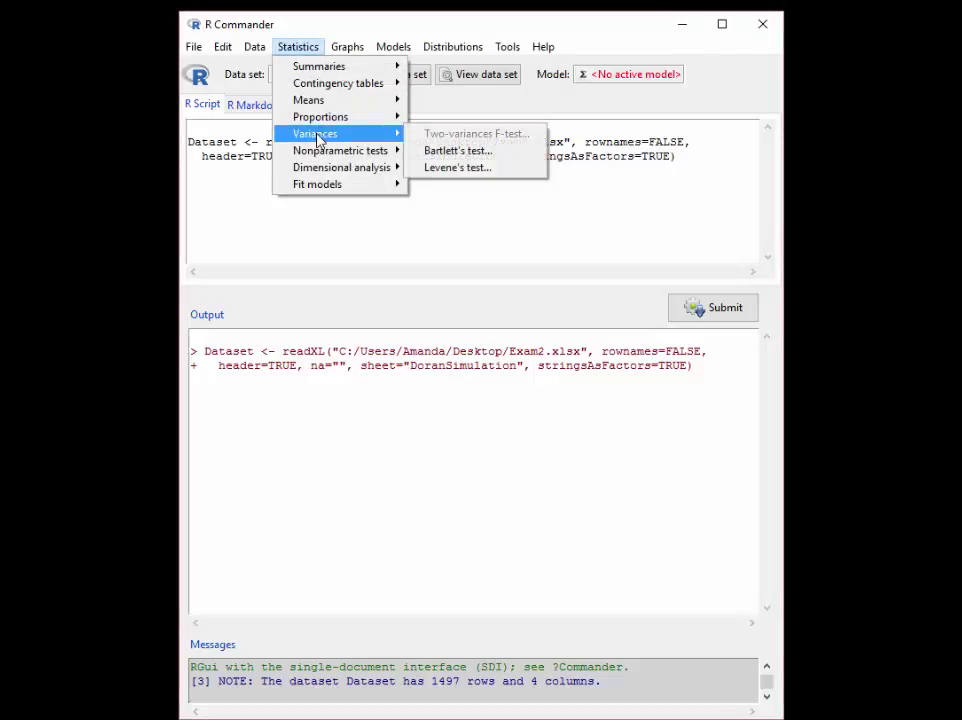
left_click(462, 168)
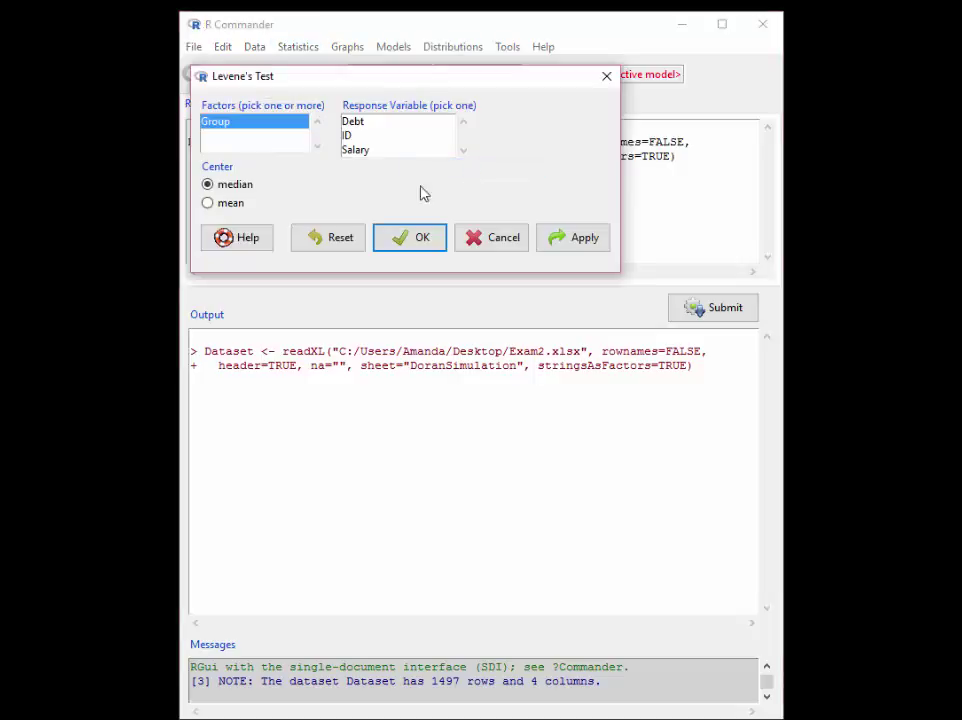
left_click(229, 123)
left_click(378, 150)
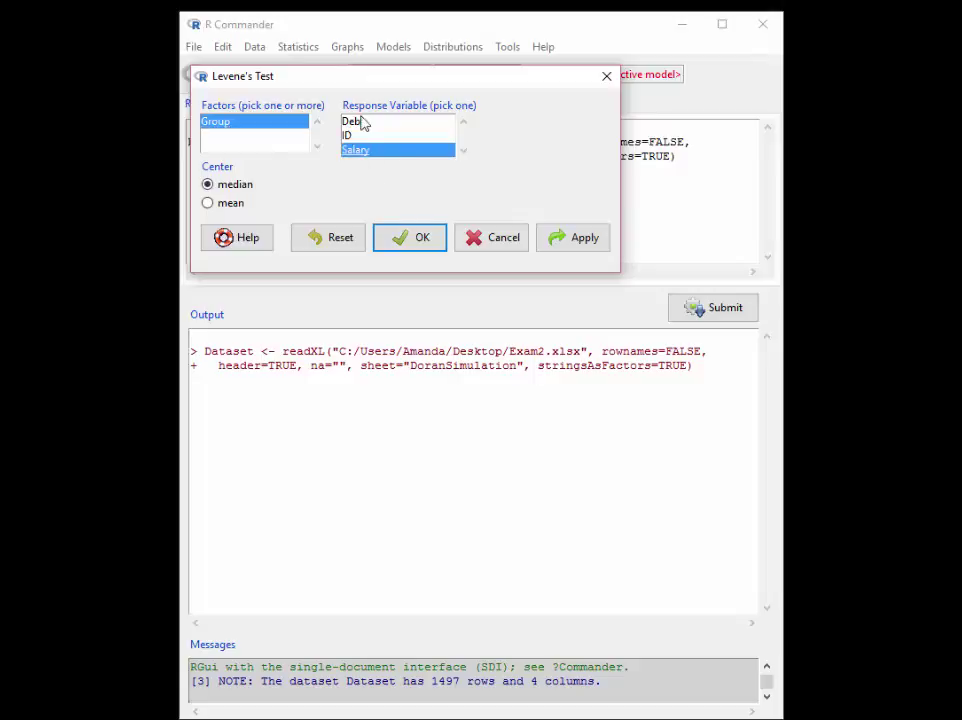
left_click(230, 204)
left_click(416, 240)
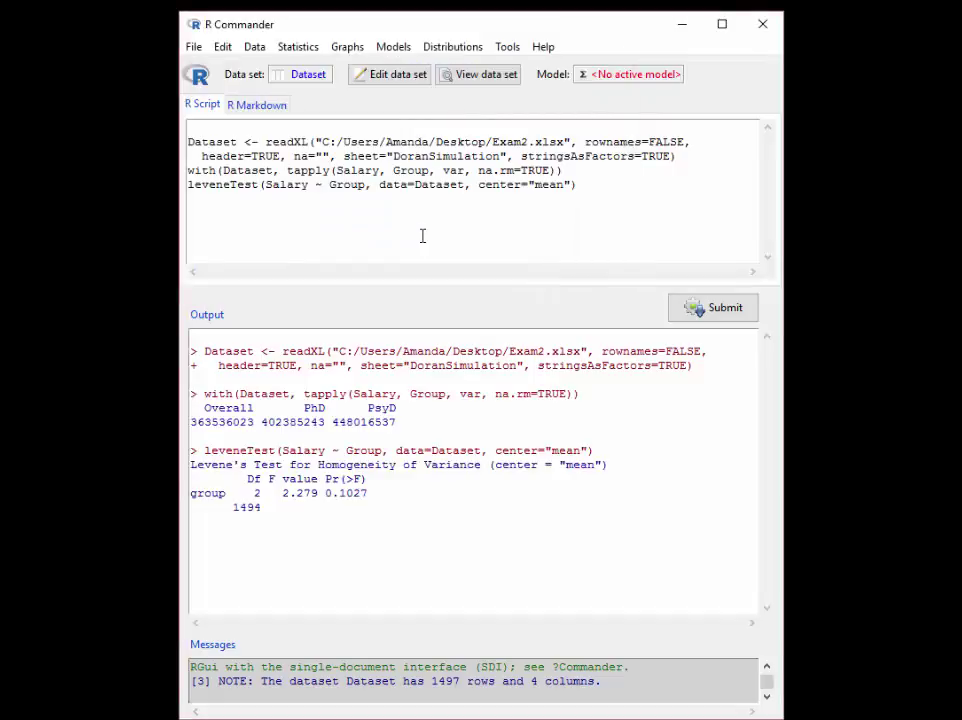
- Highlight the Levene's result row and its p-value 0.1027
left_click_drag(372, 494, 321, 491)
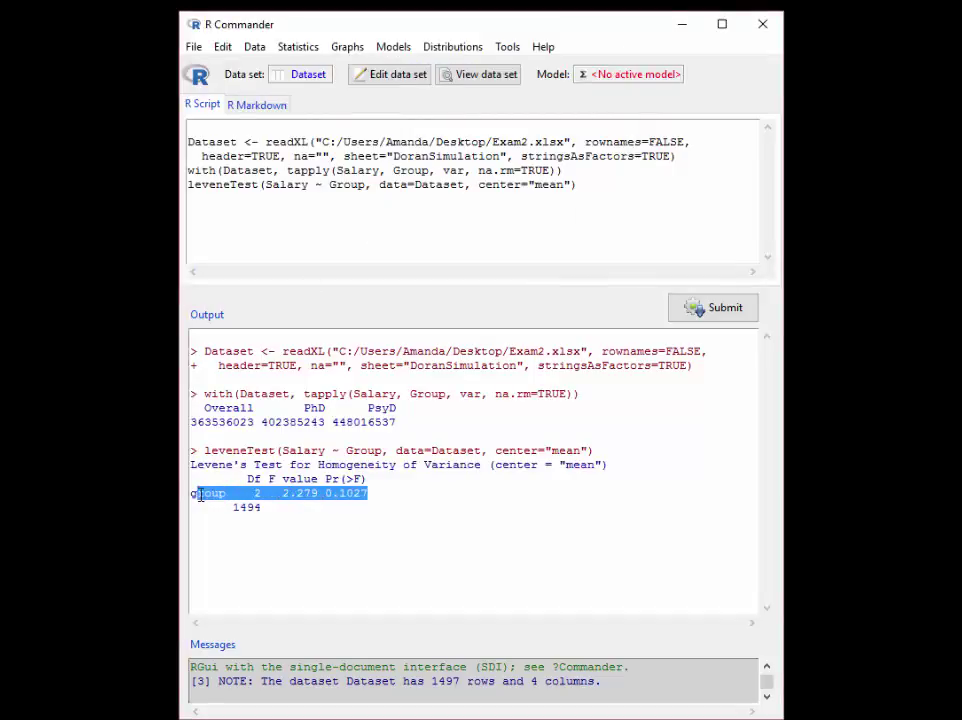
left_click(270, 505)
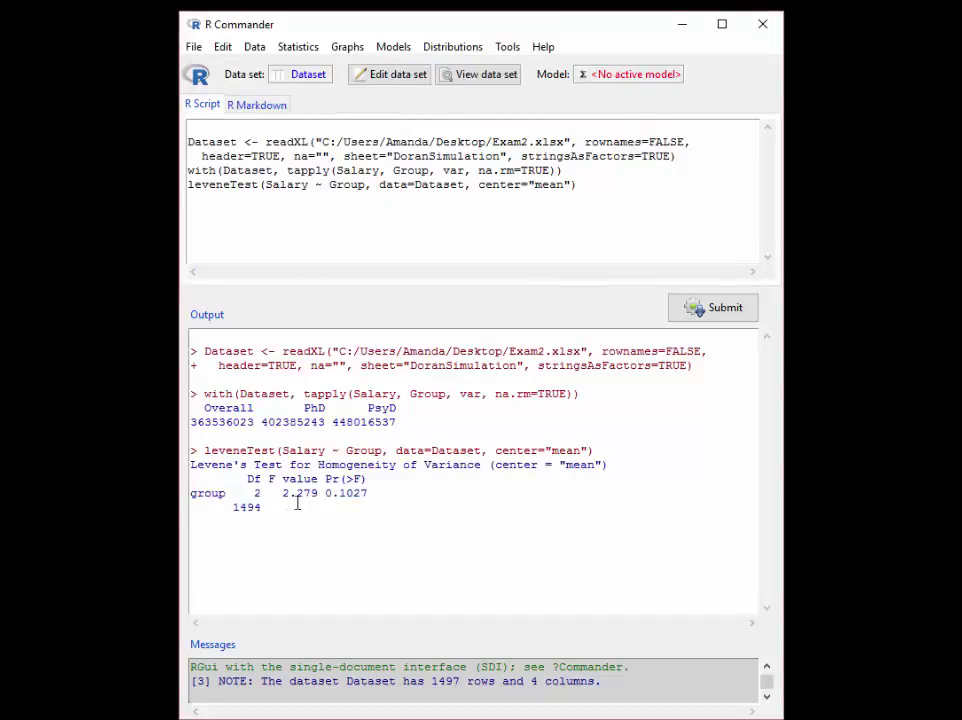
mouse_move(325, 493)
left_mouse_down()
mouse_move(370, 493)
mouse_move(332, 494)
left_mouse_up()
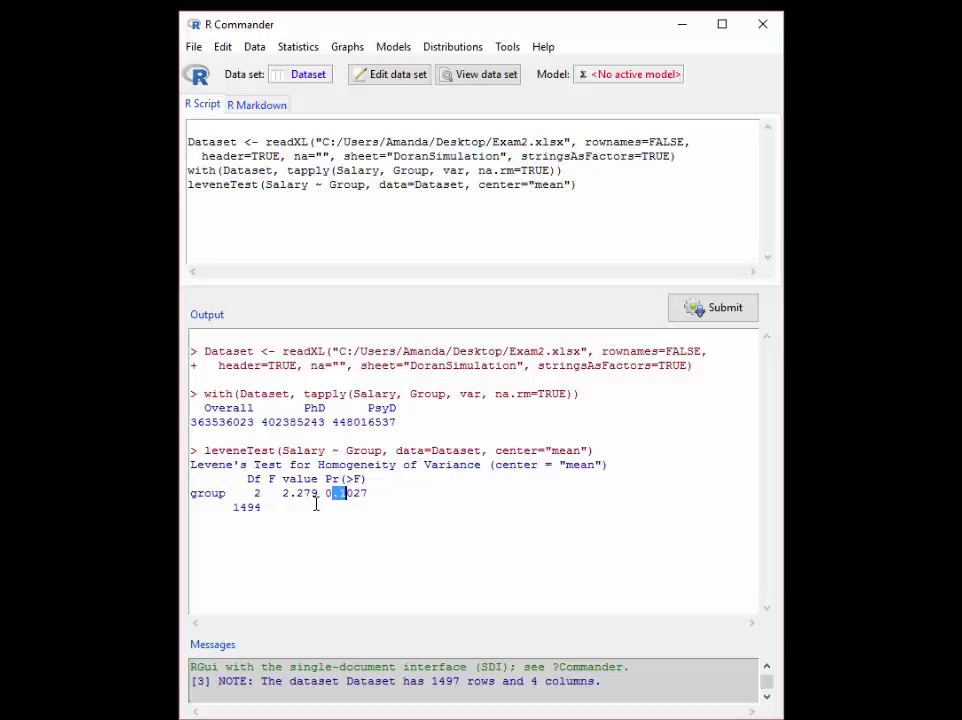
left_click(367, 505)
left_click_drag(325, 484, 324, 495)
- Open One-way ANOVA, choose Salary as response, enable pairwise comparisons and select the name AnovaModel.1
left_click(505, 339)
left_click(298, 47)
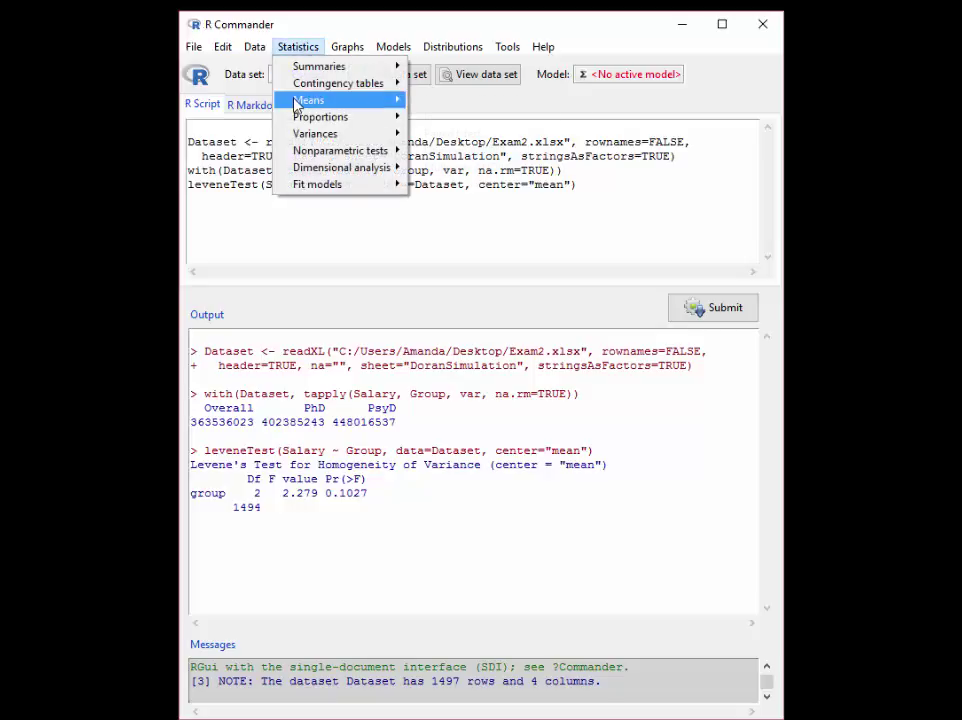
mouse_move(297, 104)
left_click(436, 150)
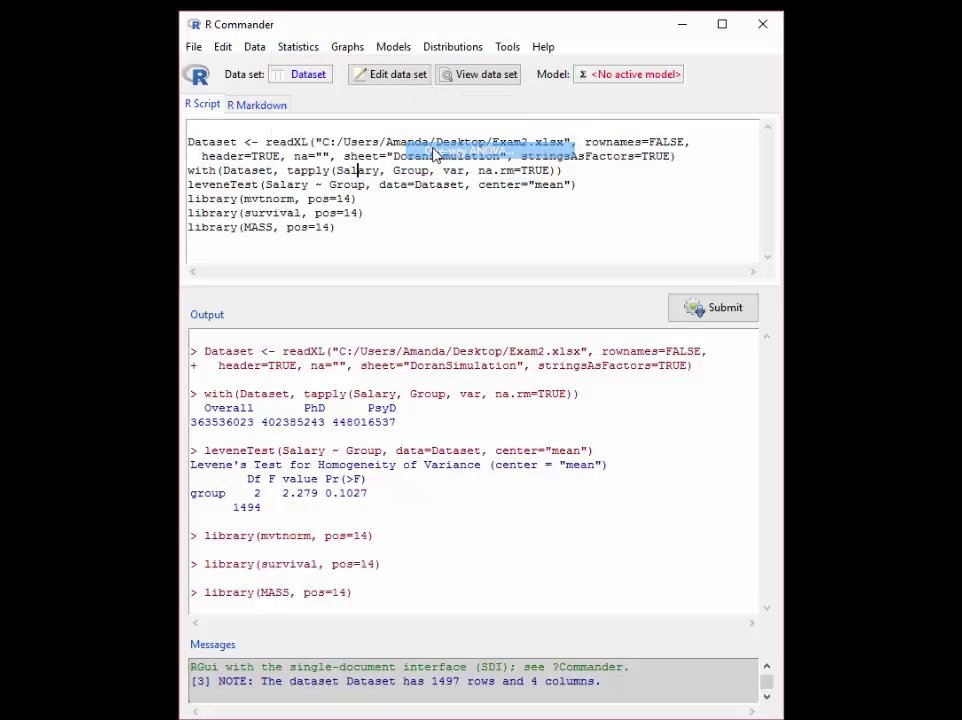
left_click_drag(498, 79, 604, 216)
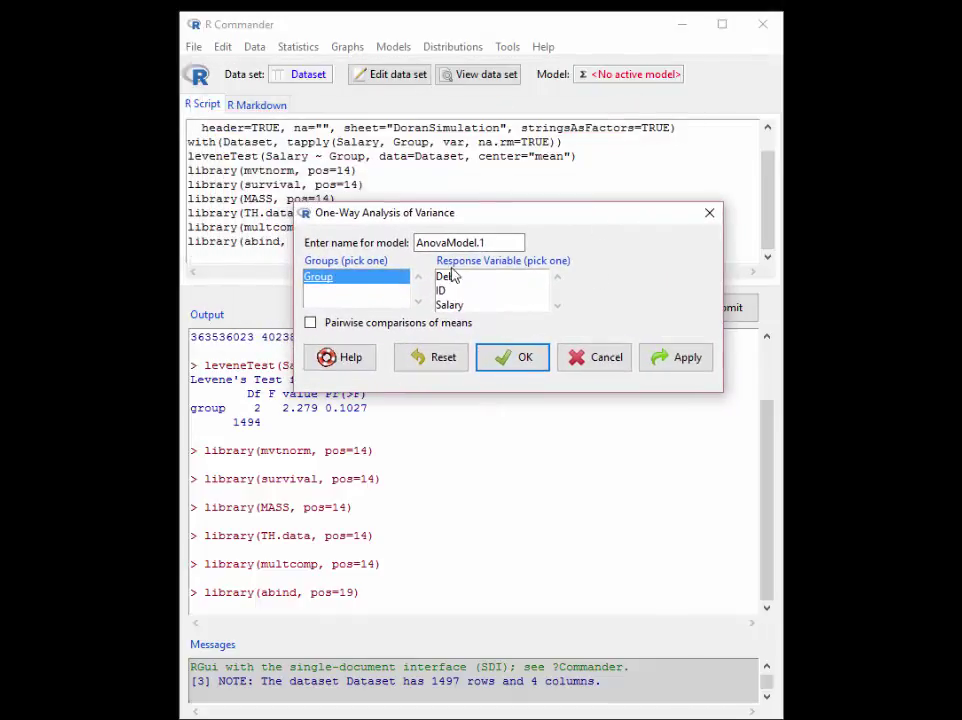
left_click(462, 305)
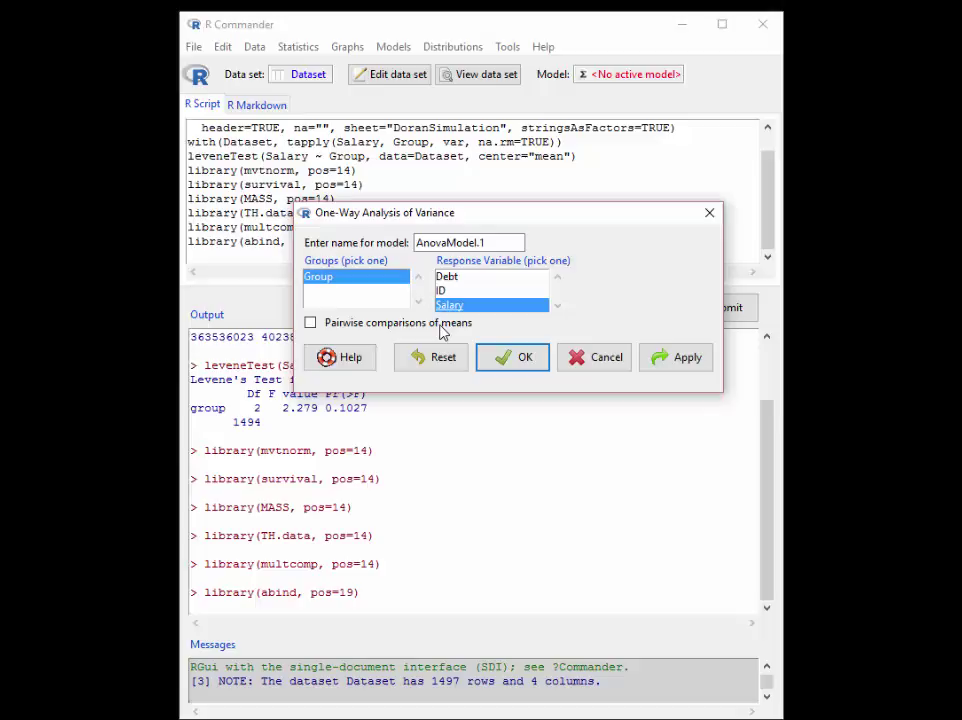
left_click(310, 322)
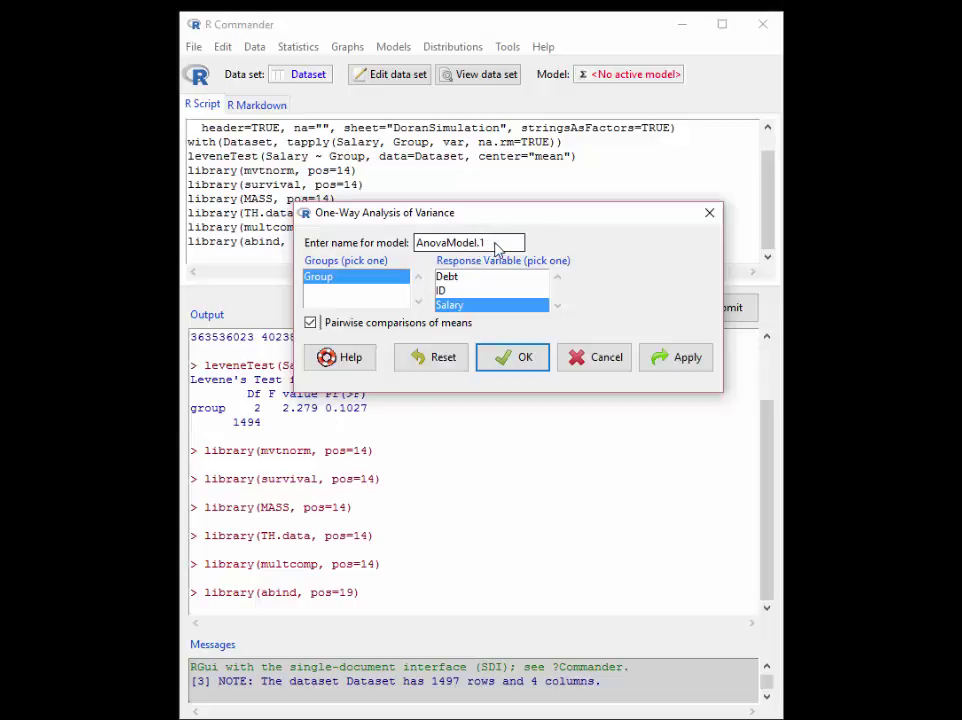
left_click_drag(498, 247, 405, 250)
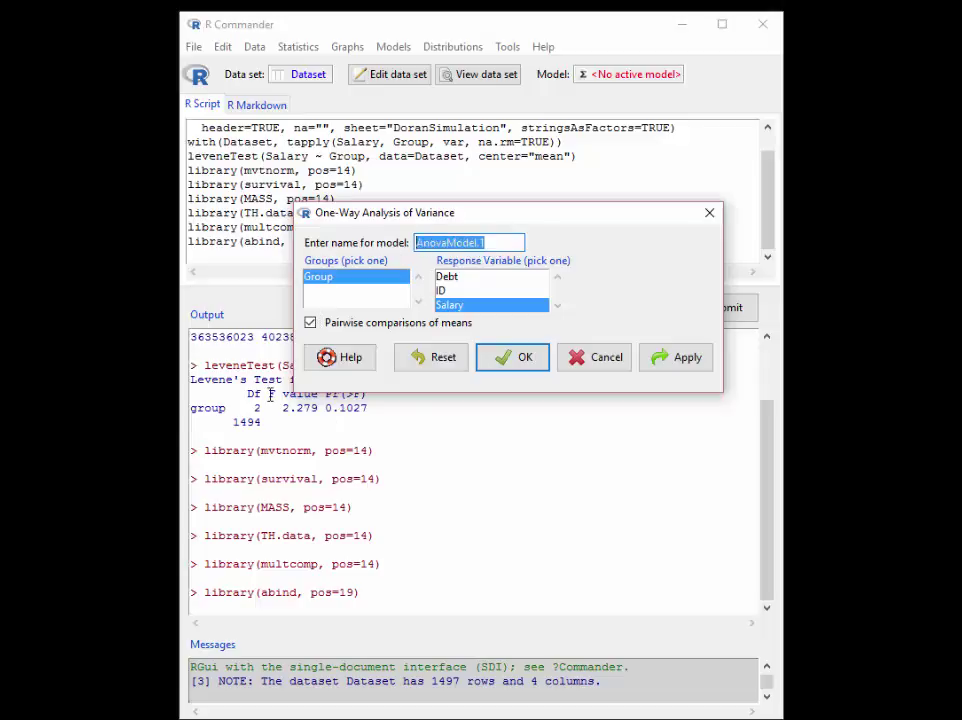
- Run the ANOVA and highlight its summary table, residual df and Group p-value 0.0012
left_click(505, 357)
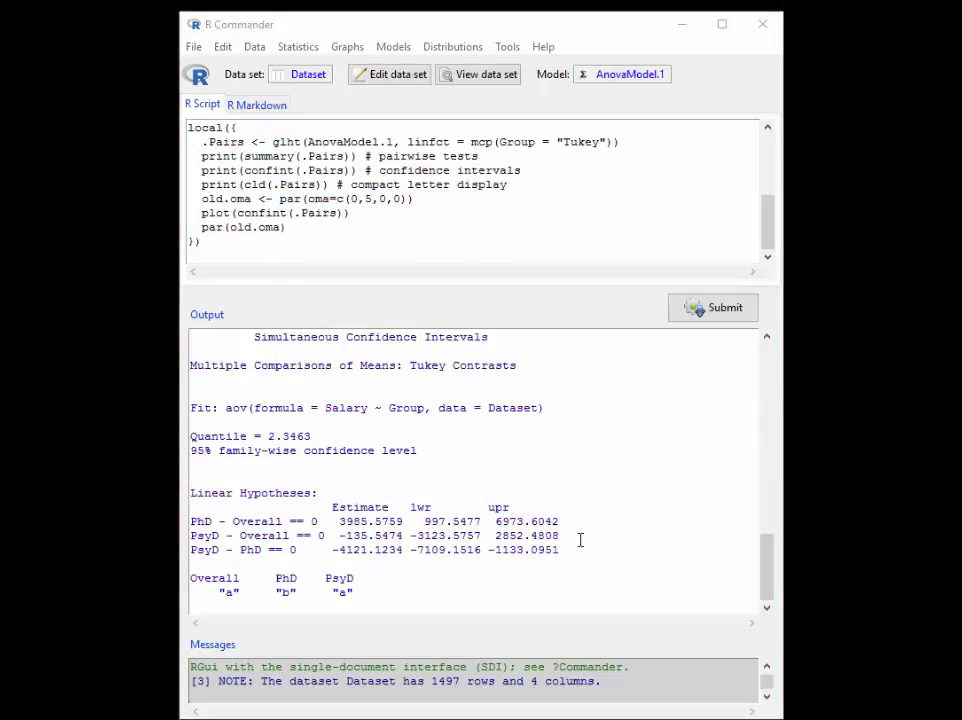
scroll(530, 488, "up", 7)
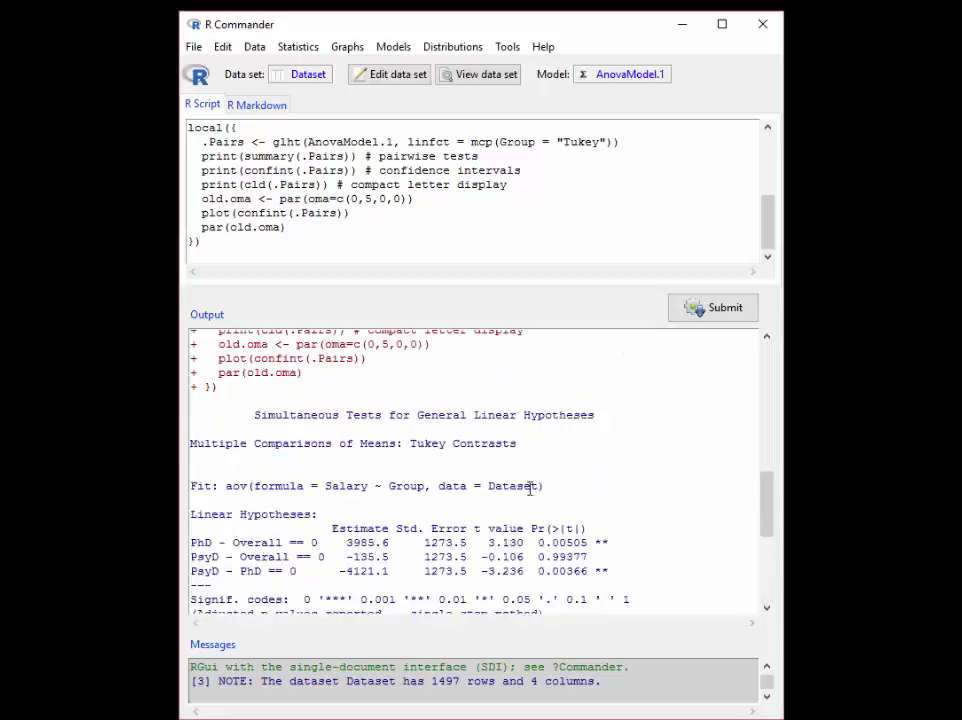
scroll(530, 488, "up", 12)
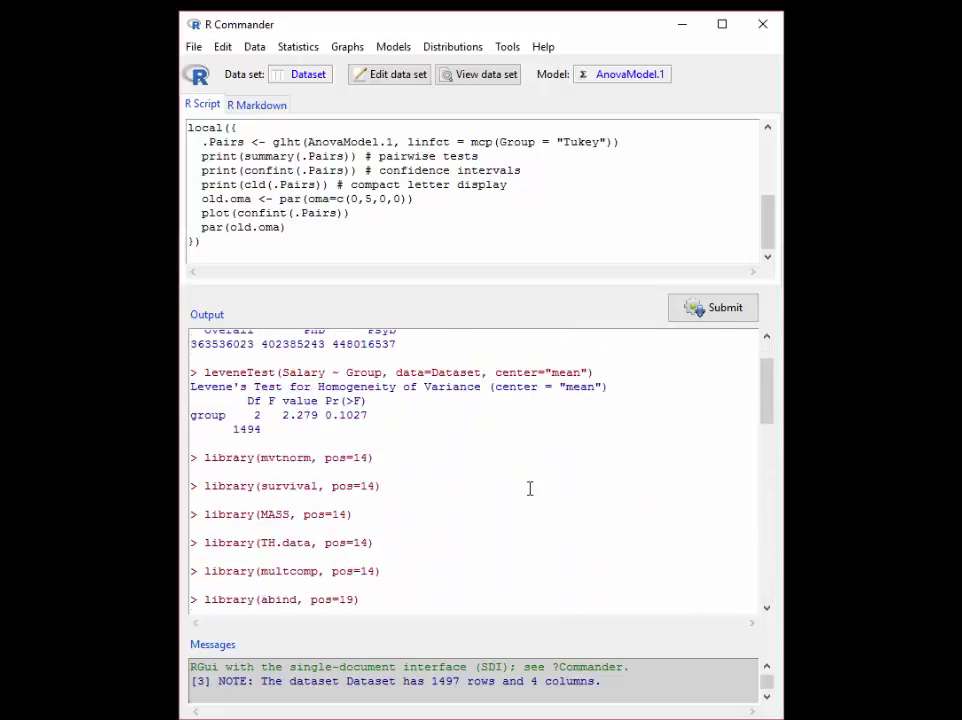
scroll(530, 488, "up", 2)
scroll(333, 436, "down", 3)
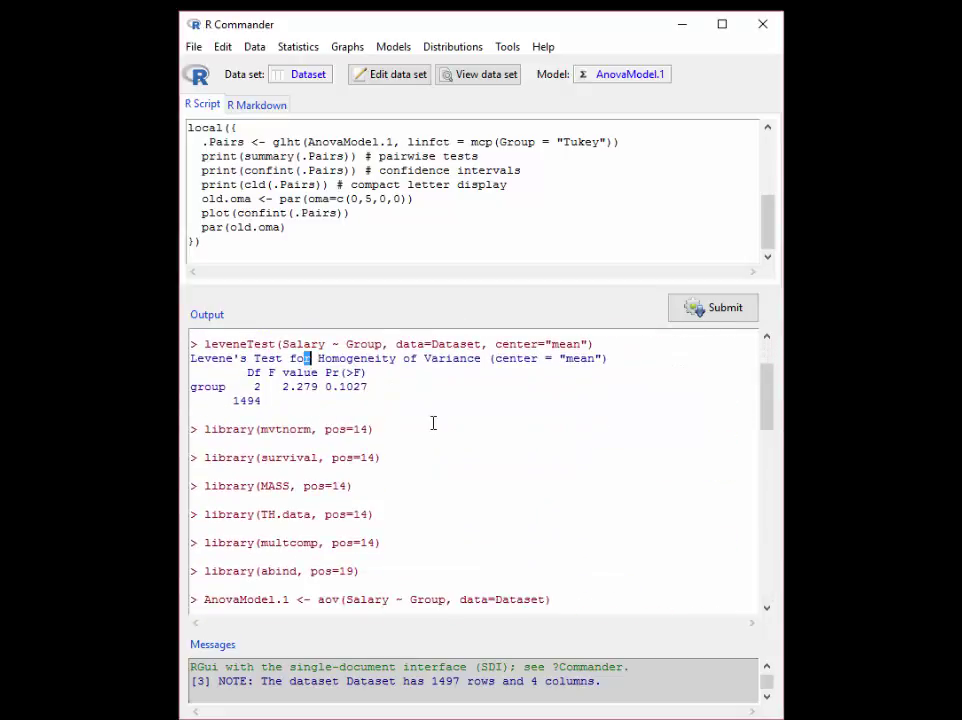
scroll(433, 423, "down", 6)
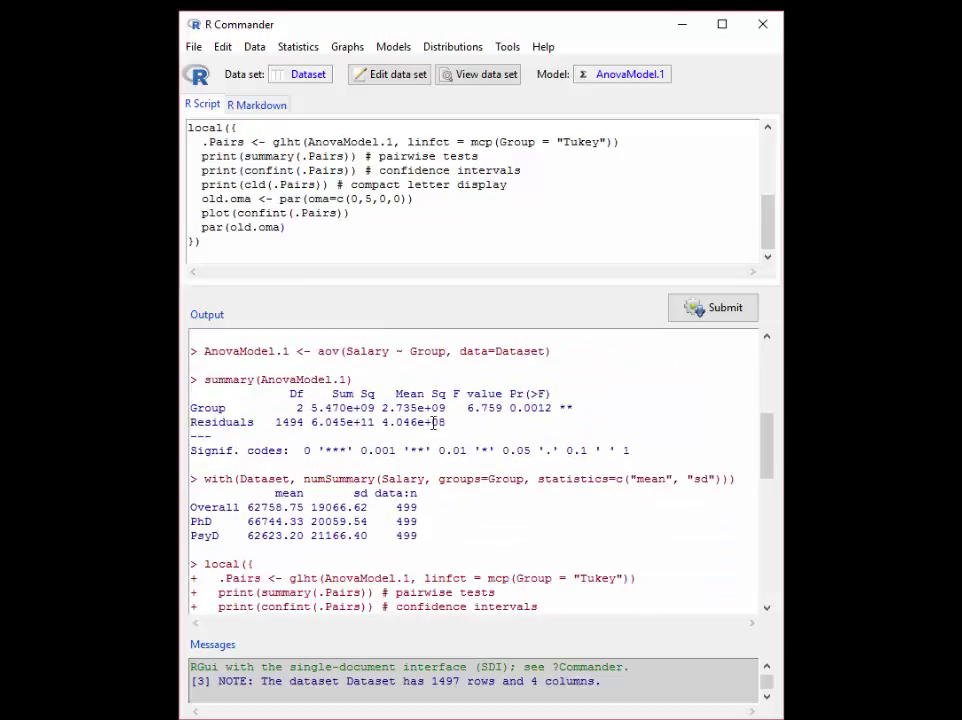
left_click_drag(204, 393, 573, 422)
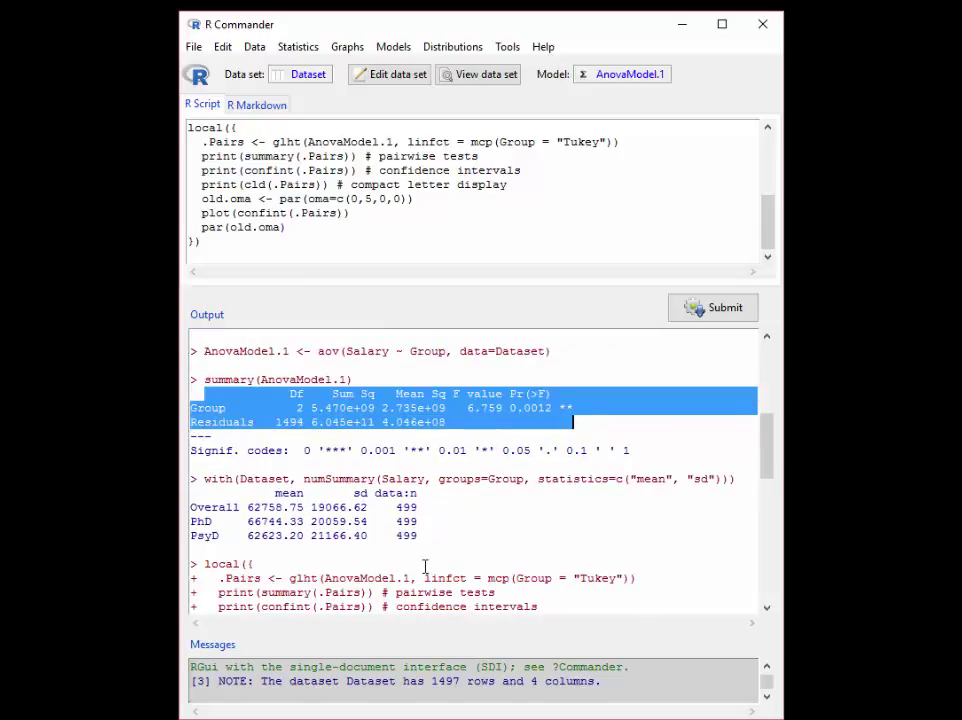
left_click(300, 407)
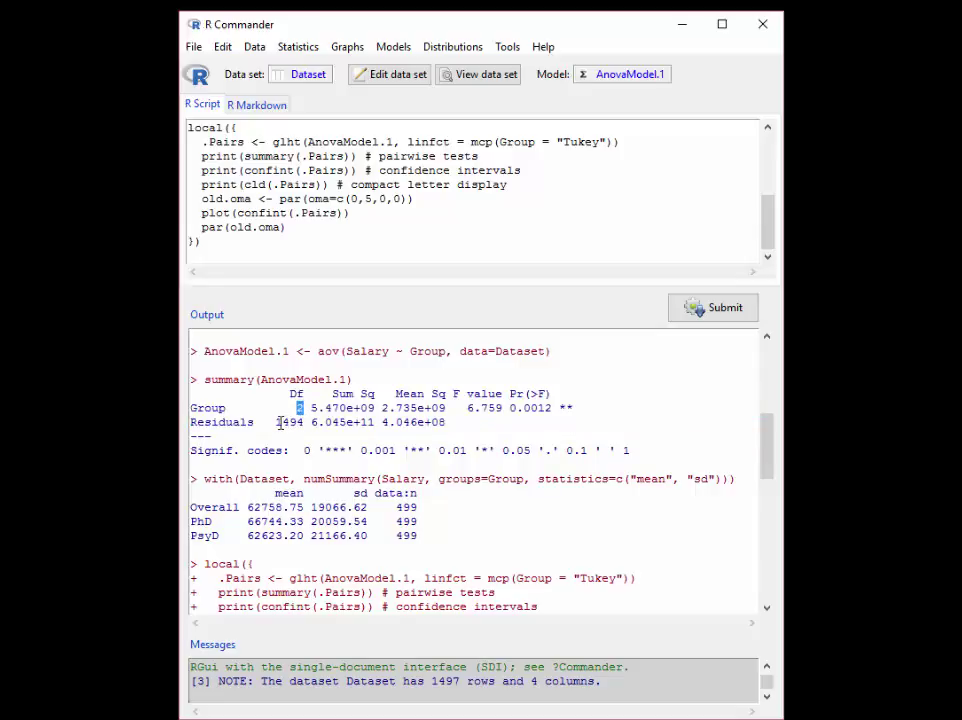
left_click_drag(276, 422, 300, 423)
left_click(340, 408)
left_click_drag(509, 408, 560, 408)
left_click(527, 423)
- Highlight the Group sum of squares and move the Excel workbook over the output area
mouse_move(505, 718)
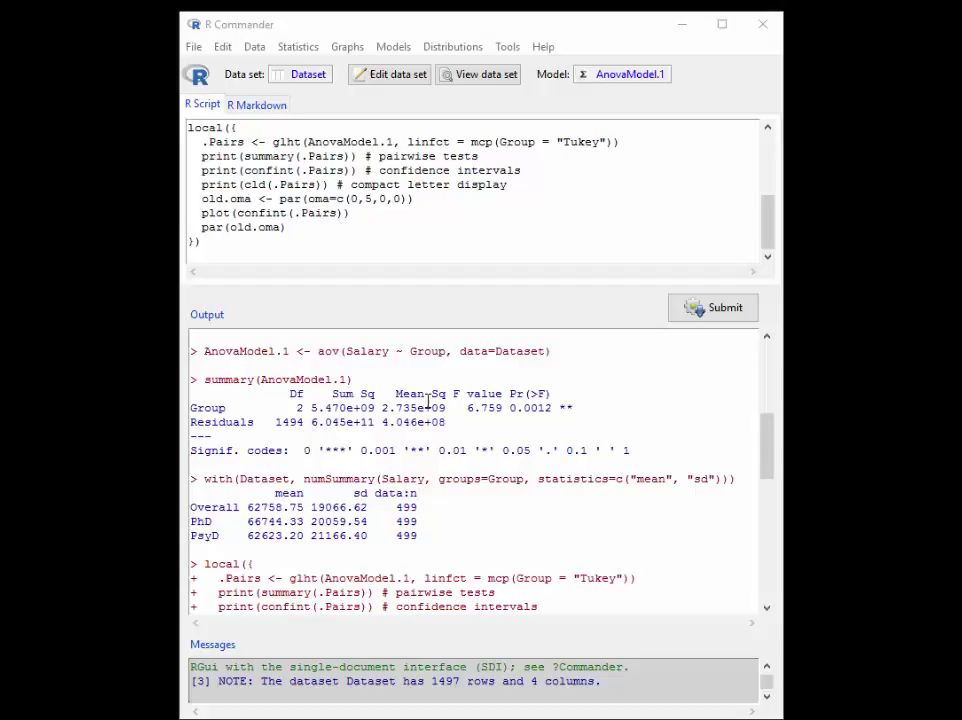
left_click(211, 436)
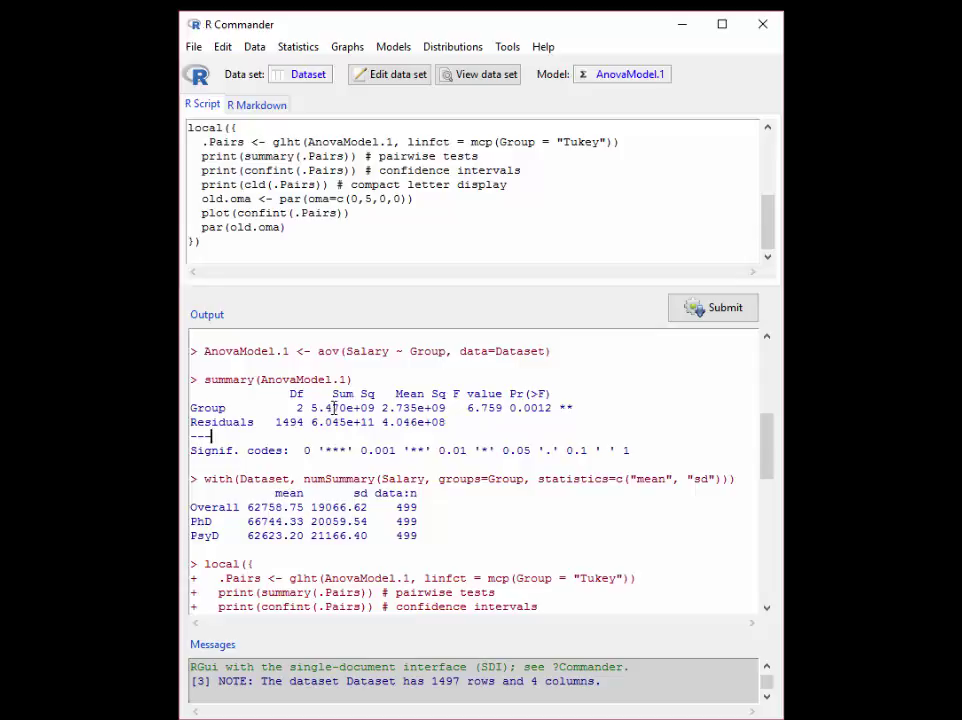
left_click_drag(311, 408, 376, 409)
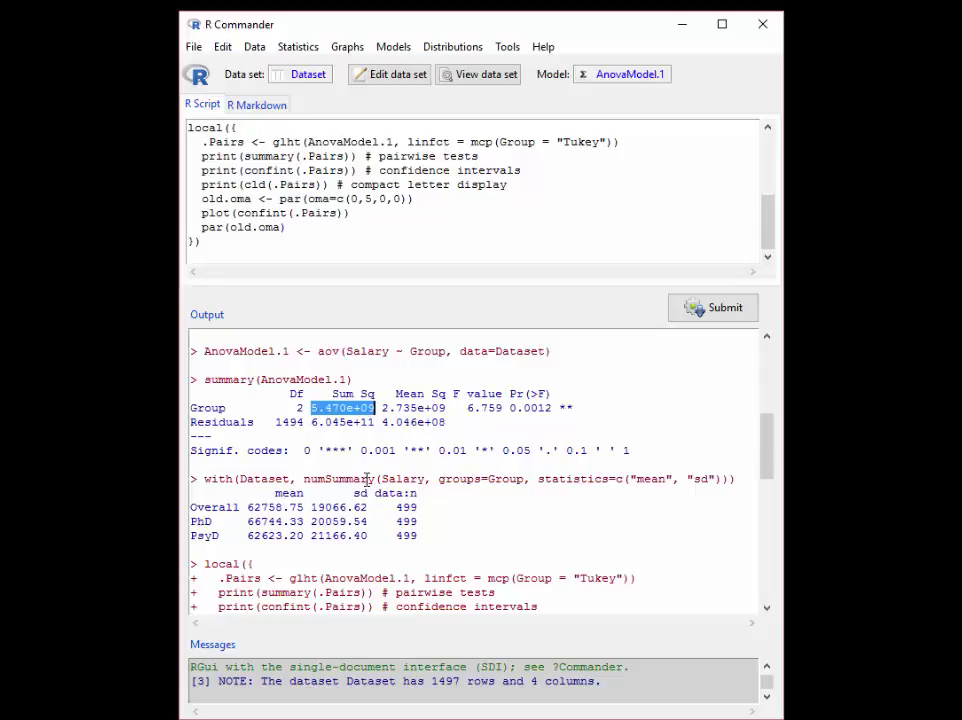
left_click(349, 432)
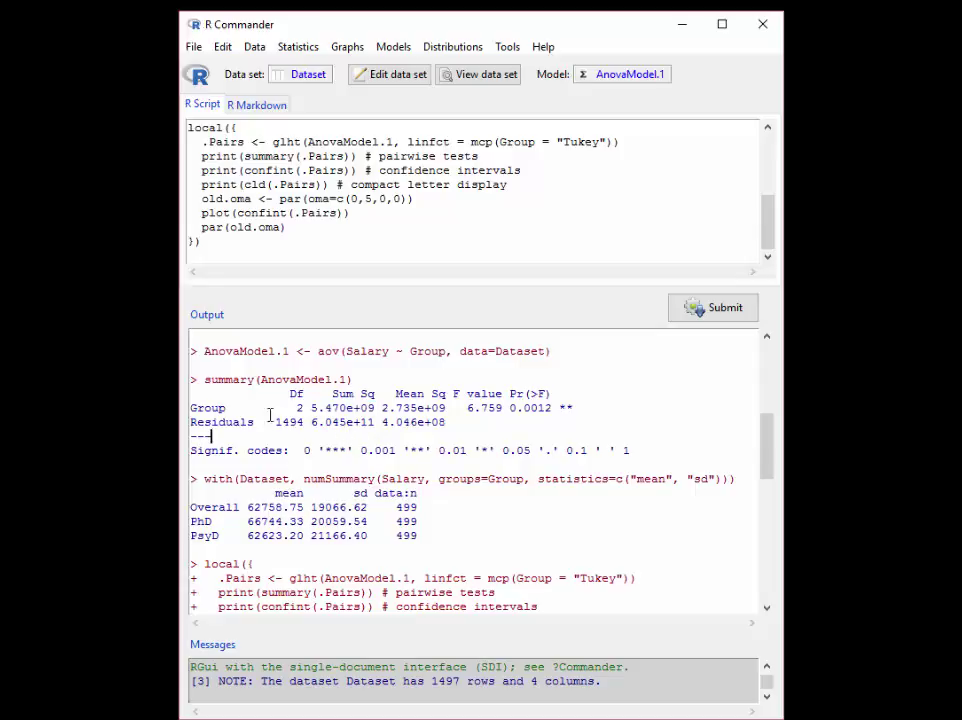
left_click(228, 410)
left_click(226, 422)
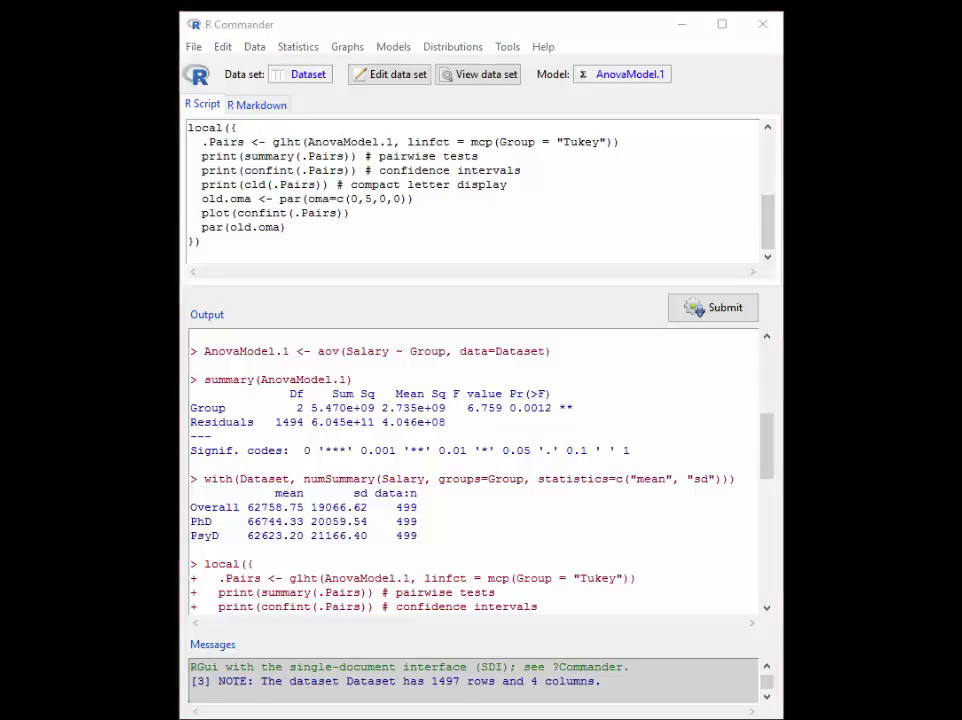
left_click_drag(961, 219, 688, 462)
- Copy the Group sum of squares 5.470e+09 and paste it as text into A1
left_click(365, 436)
left_click_drag(310, 408, 375, 408)
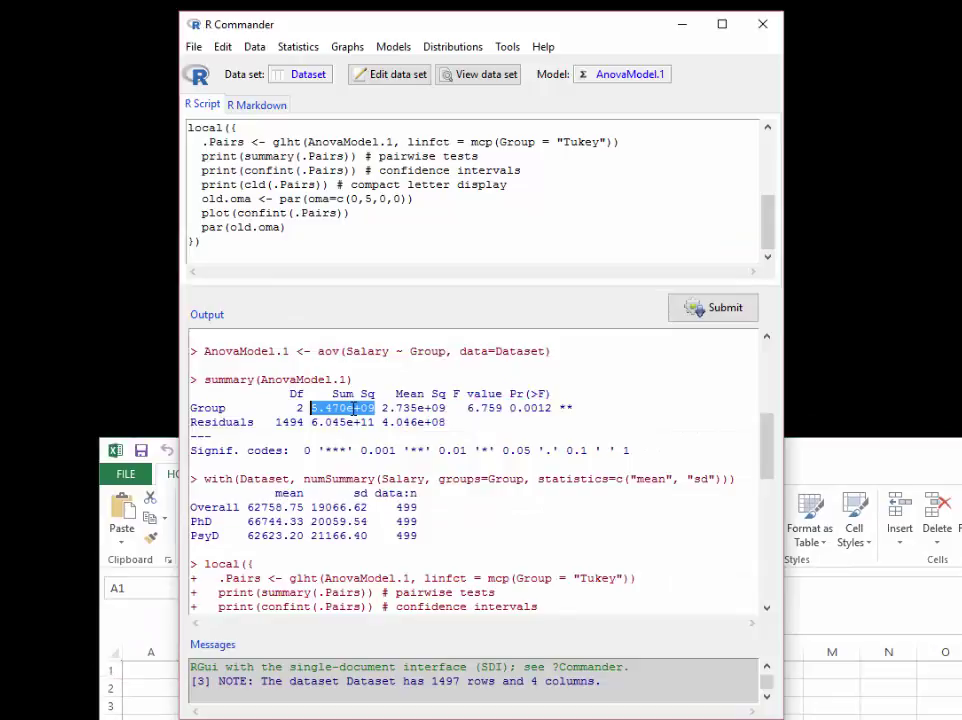
right_click(355, 410)
left_click(369, 437)
left_click(145, 670)
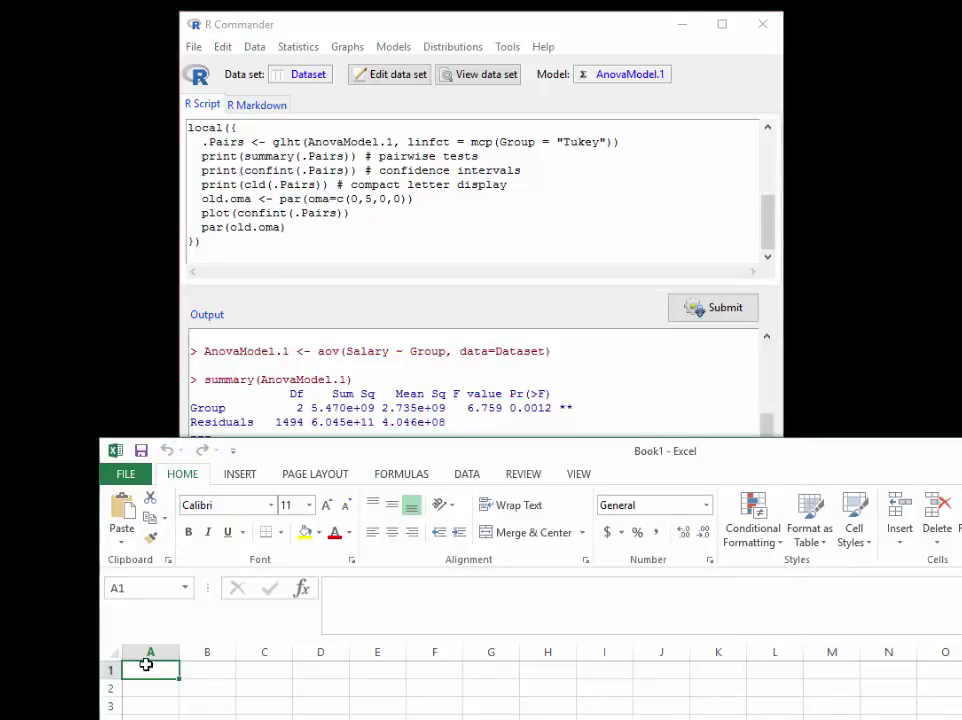
right_click(148, 684)
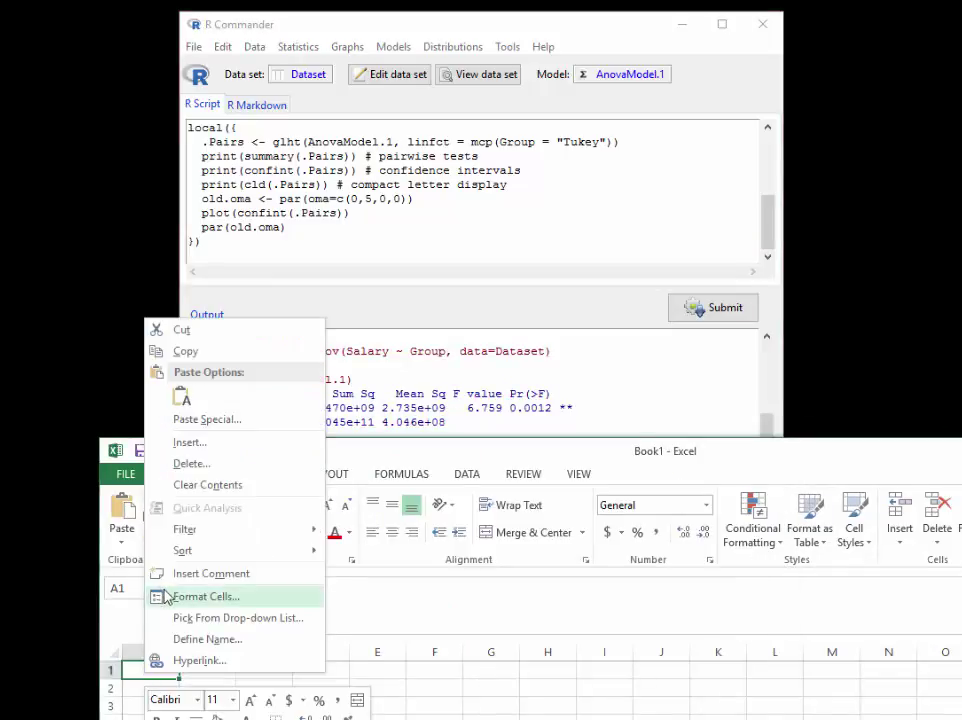
left_click(182, 398)
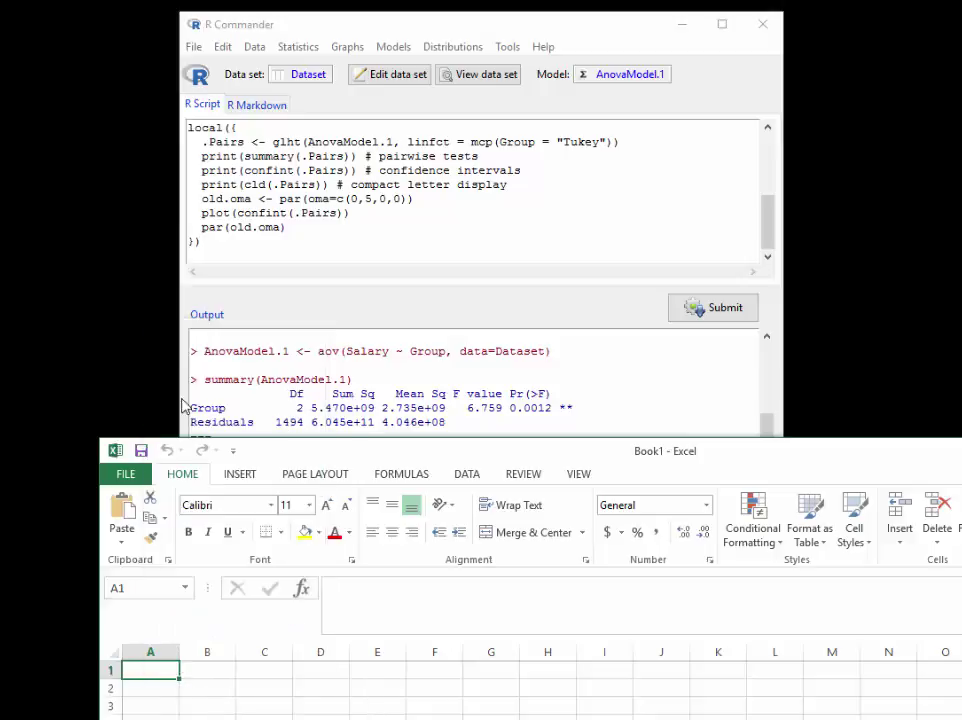
- Copy the Residuals sum of squares 6.045e+11 and paste it as text into A2
double_click(344, 425)
right_click(344, 424)
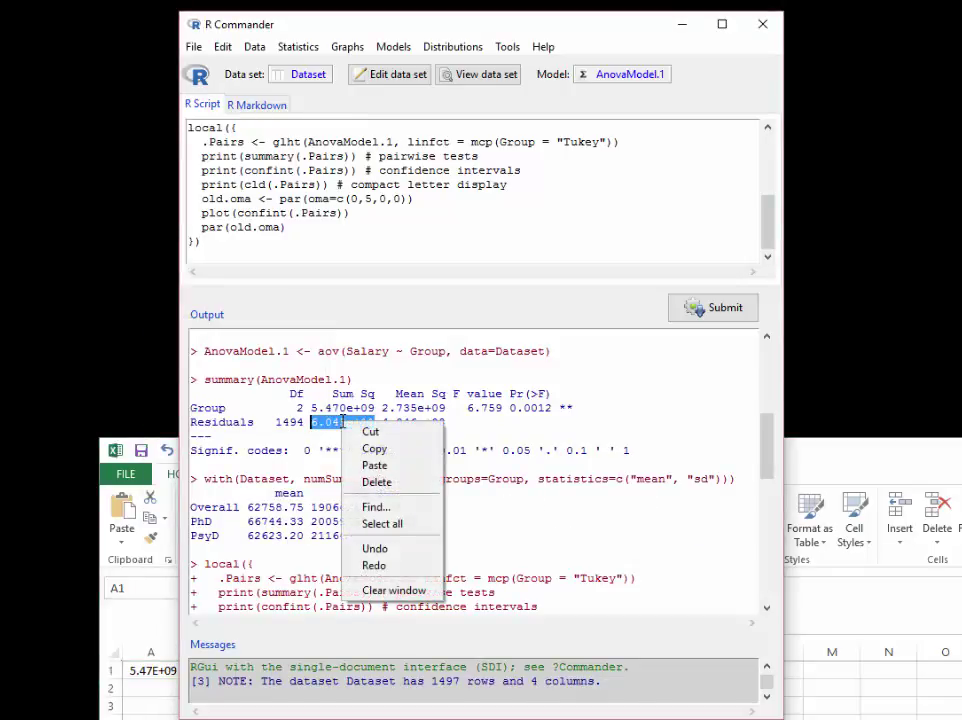
left_click(372, 450)
left_click(150, 670)
left_click(150, 688)
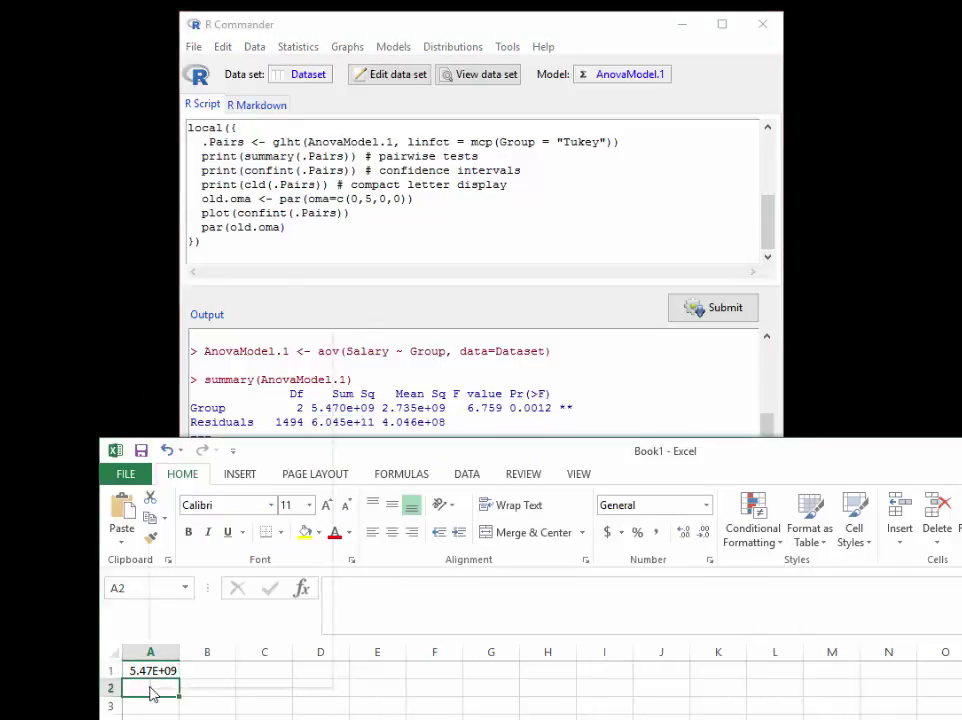
right_click(150, 688)
left_click(187, 411)
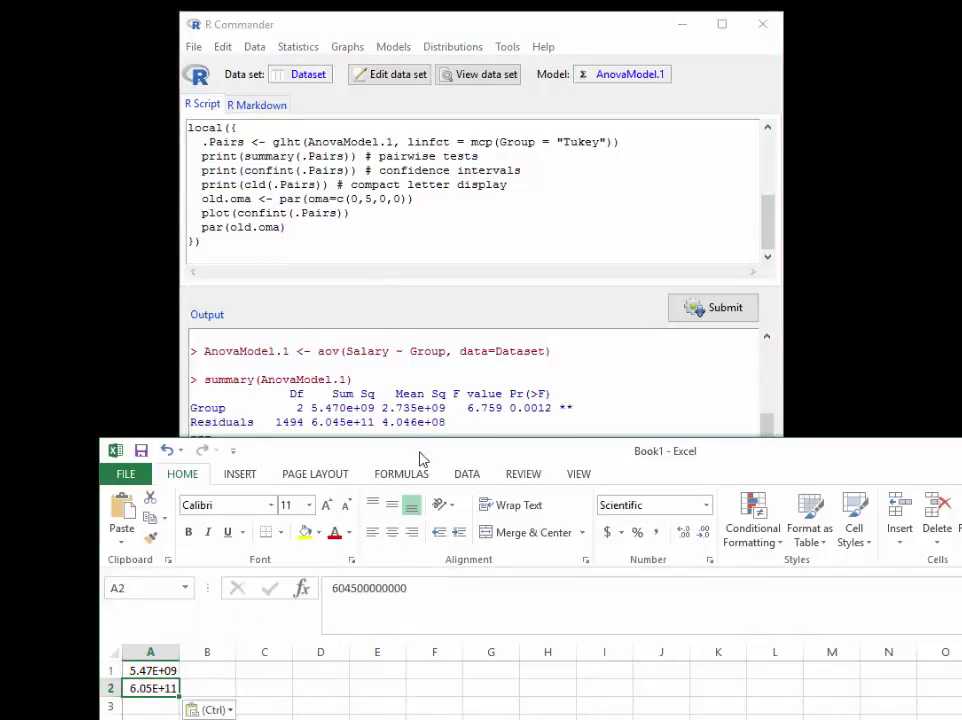
- Enter the total =A1+A2 in A3, giving 6.10E+11
left_click_drag(419, 457, 492, 115)
left_click(272, 470)
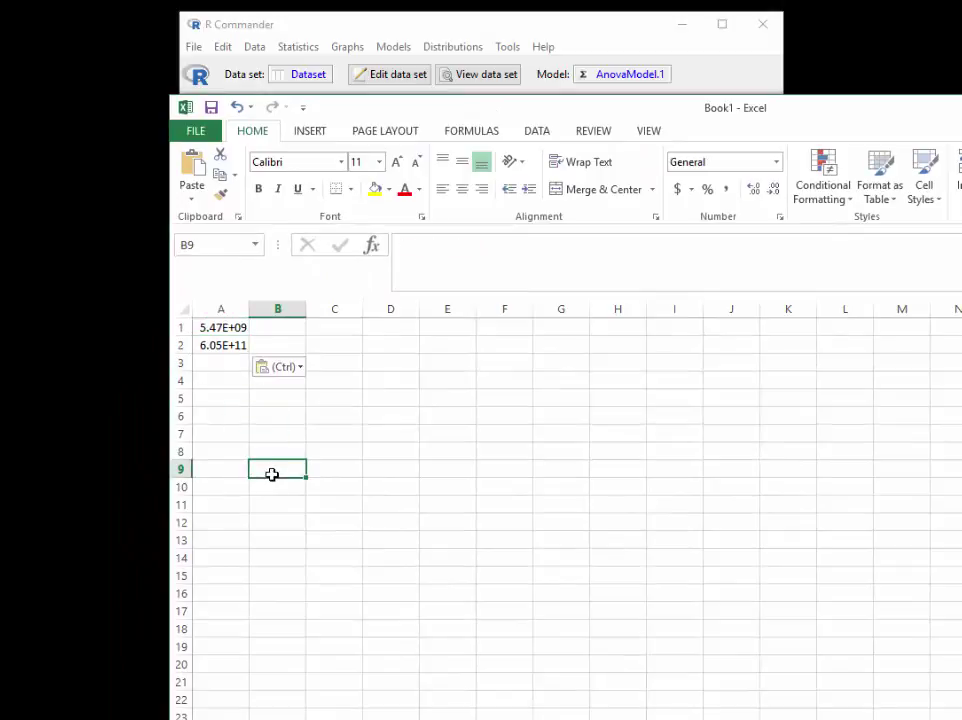
left_click(226, 369)
type("=")
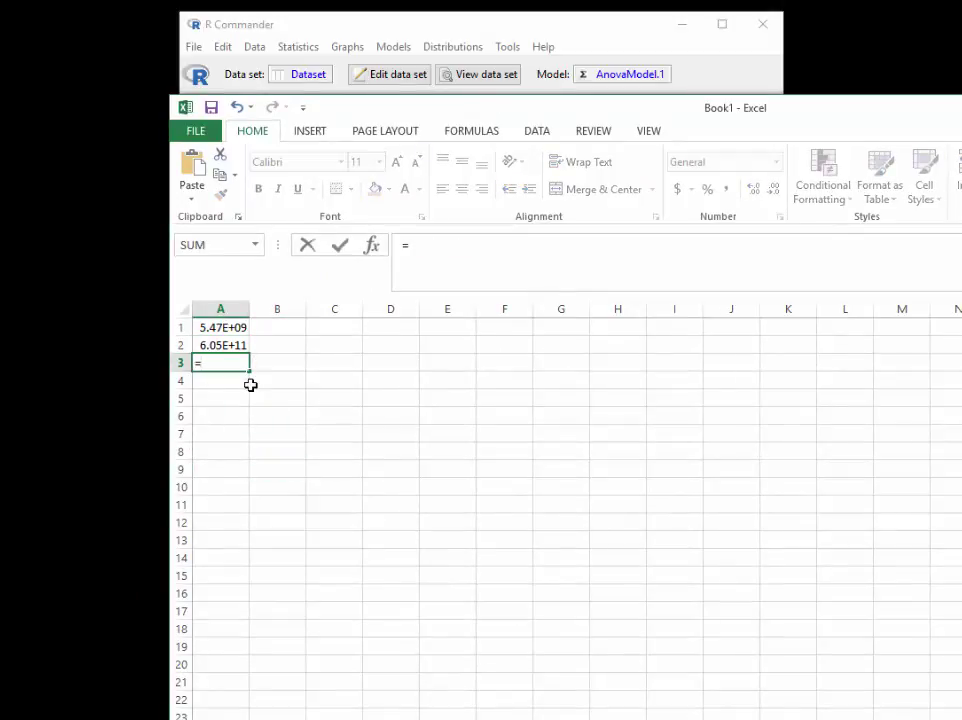
left_click(232, 327)
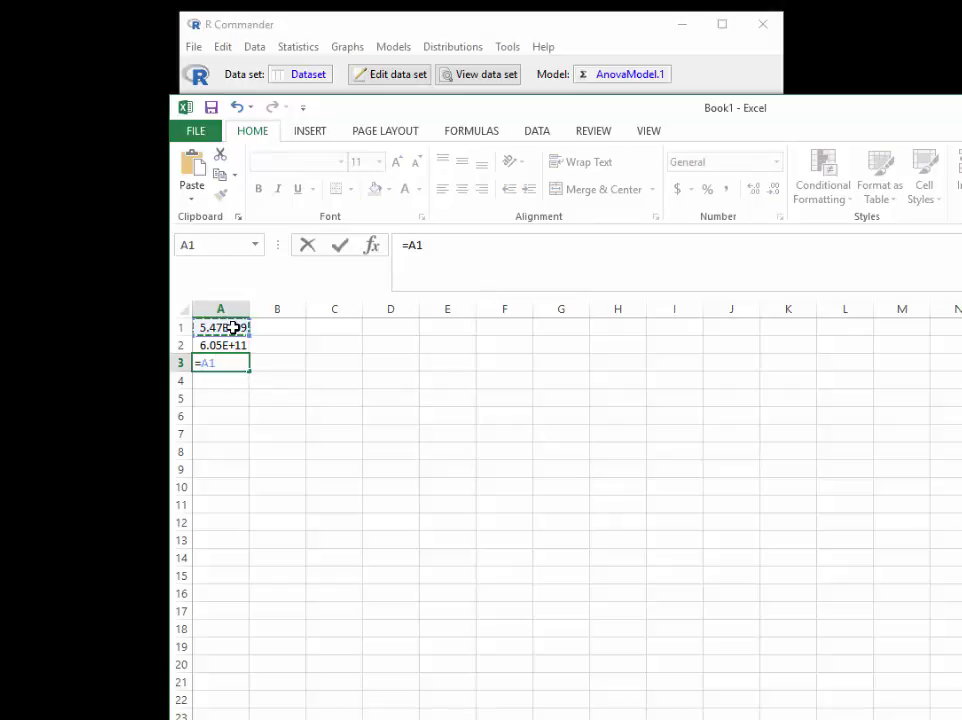
type("+")
left_click(232, 345)
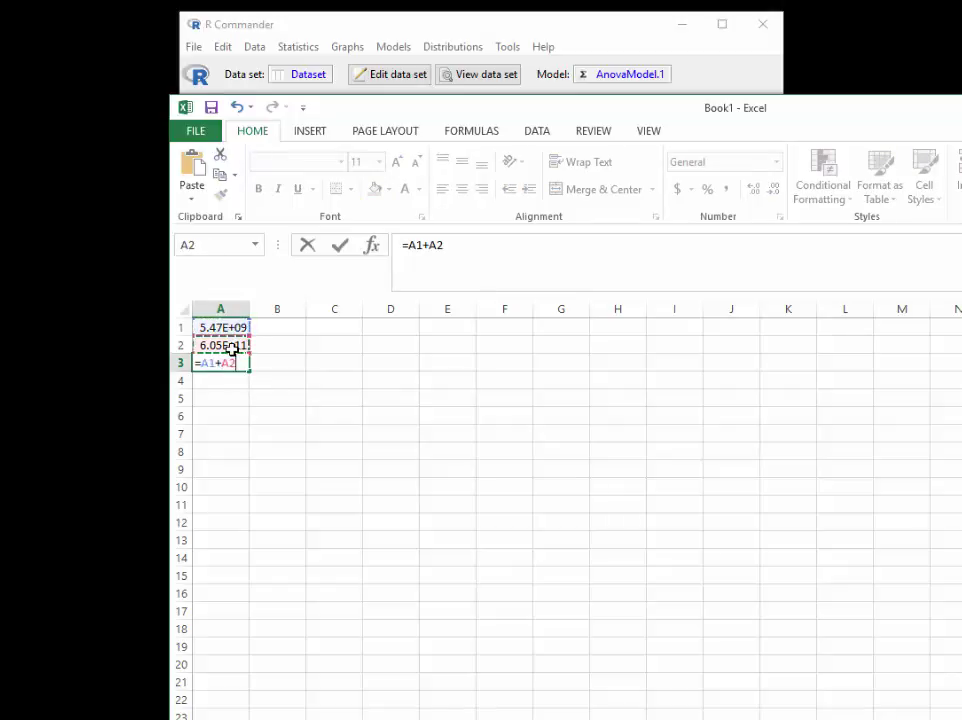
key("Return")
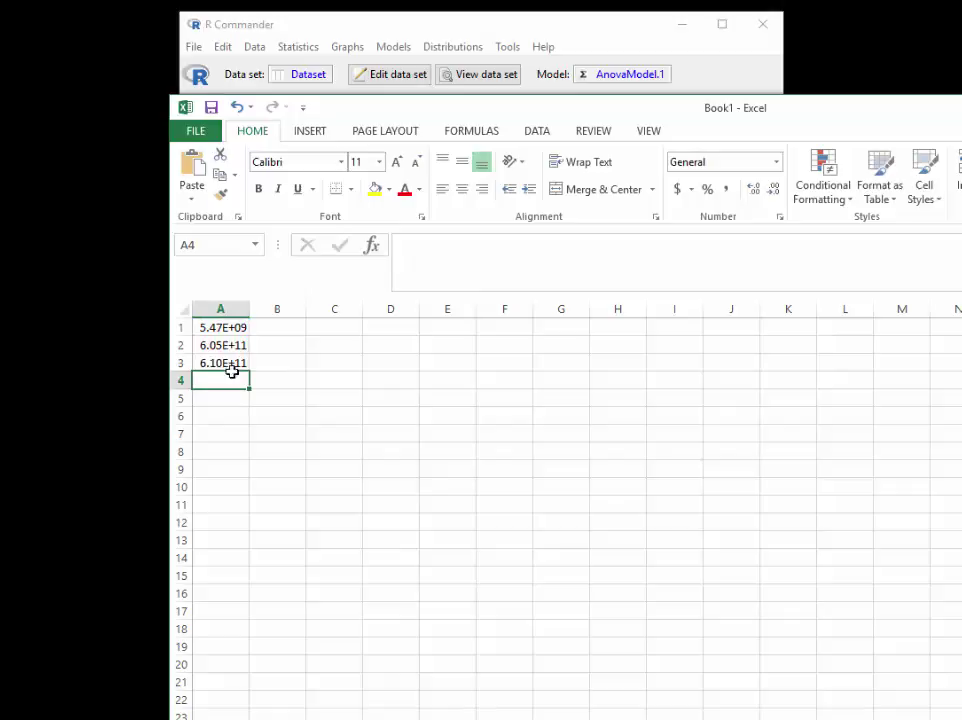
- Insert an empty column before the sums of squares, shifting them to B1:B3
left_click(236, 326)
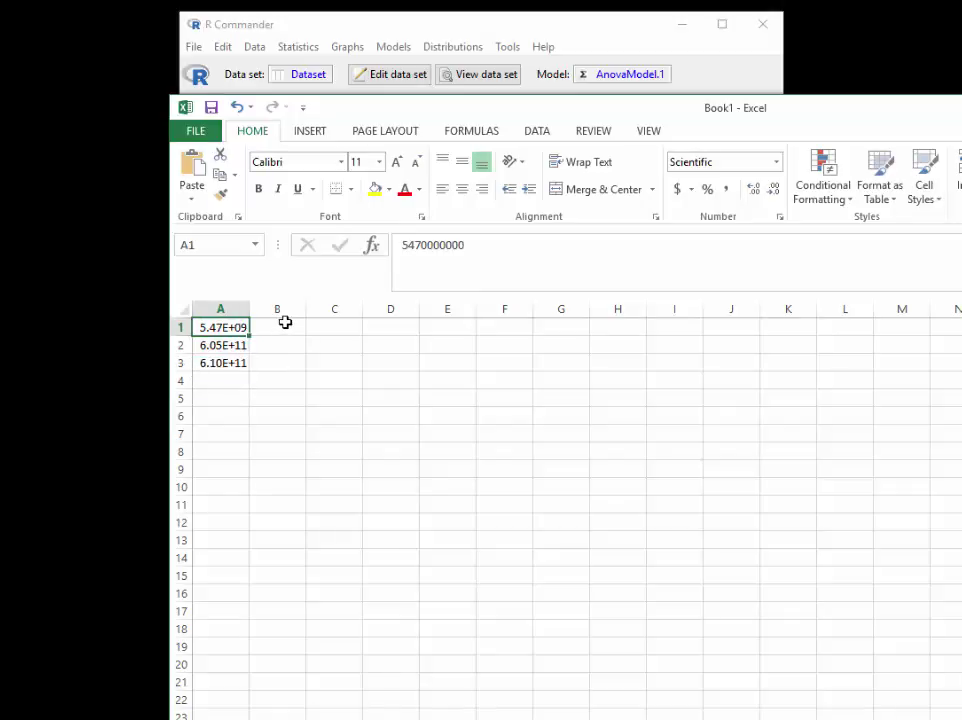
right_click(213, 310)
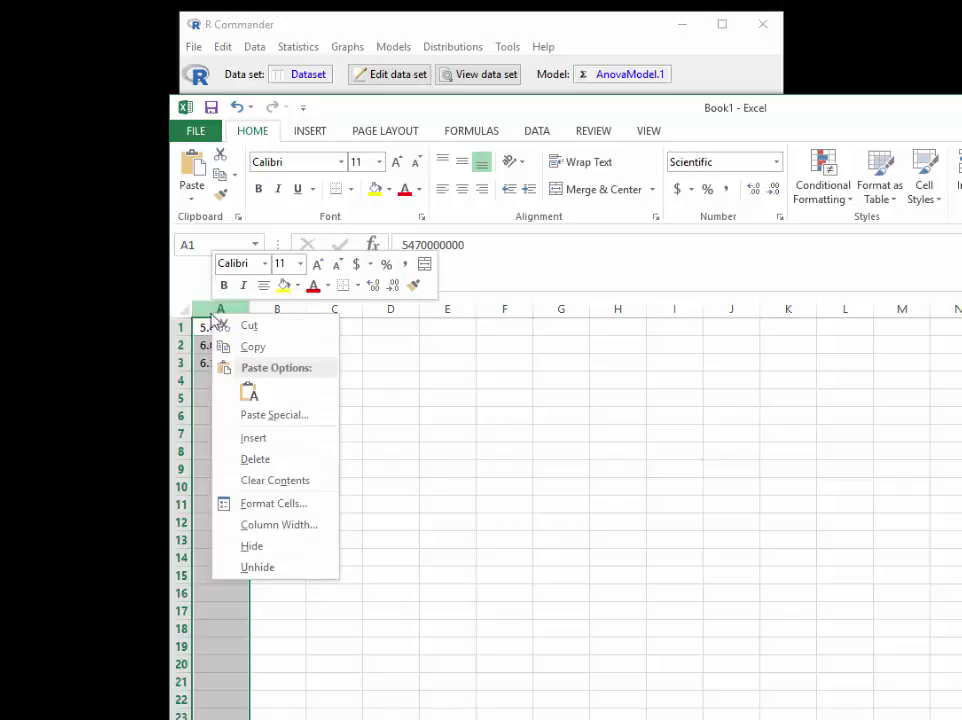
left_click(253, 437)
- Type the labels between, within and total into A1:A3
left_click(226, 328)
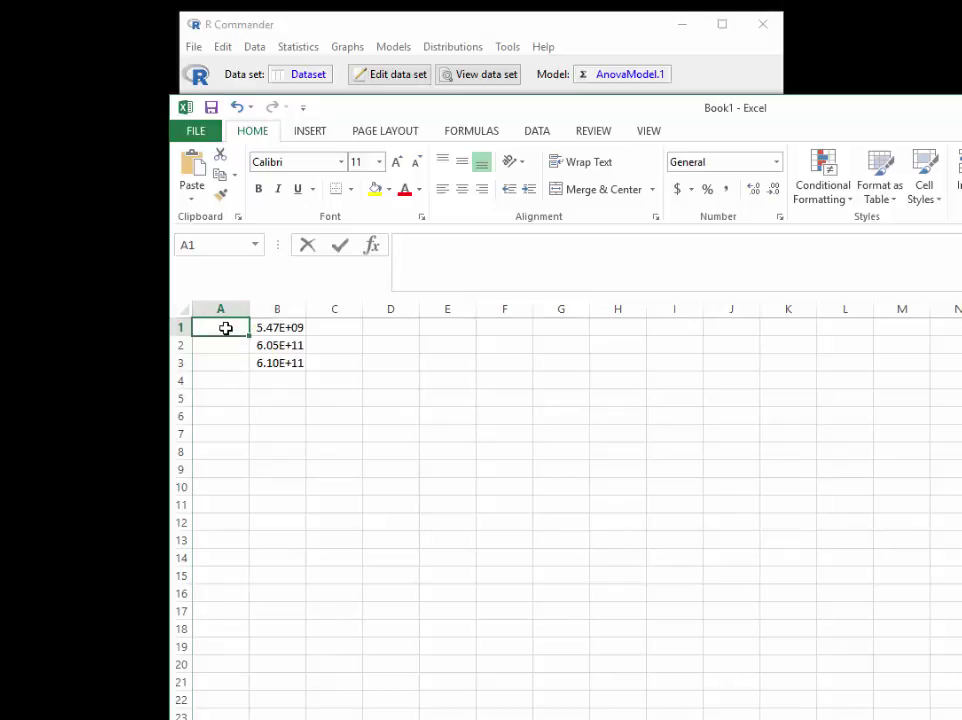
type("between")
key("Return")
type("within")
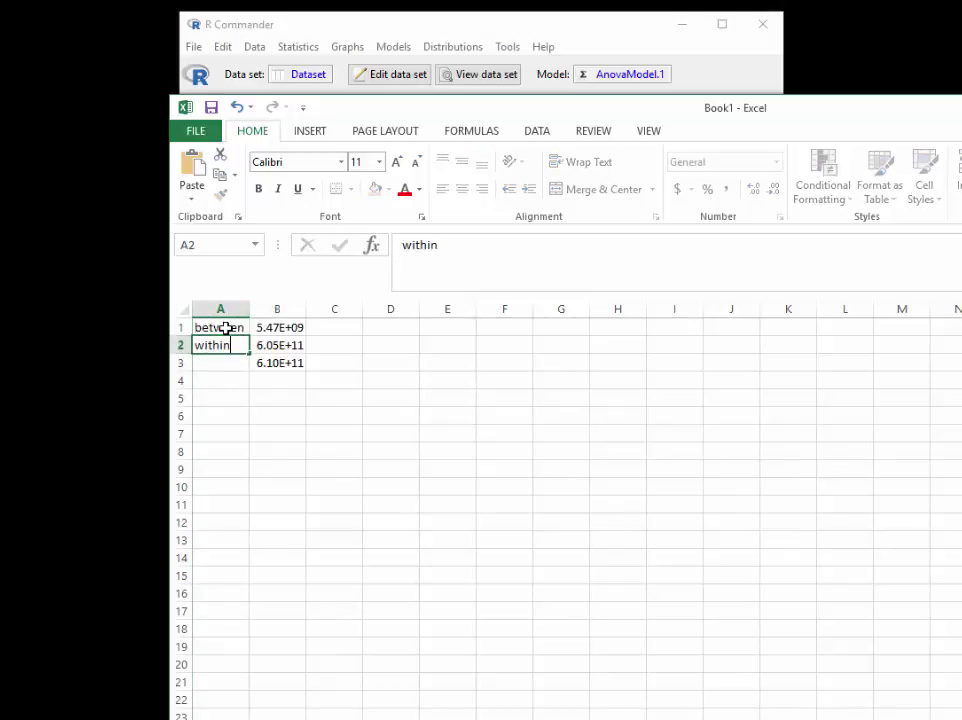
key("Return")
type("total")
key("Return")
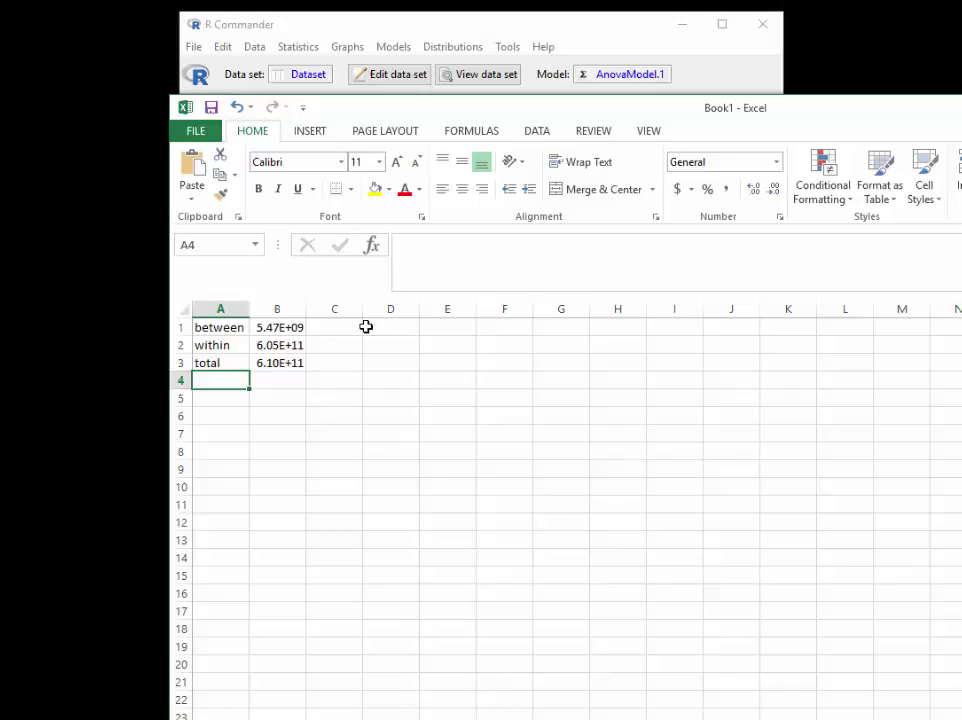
- Check the full between-groups value stored in B1 via the formula bar
left_click(285, 328)
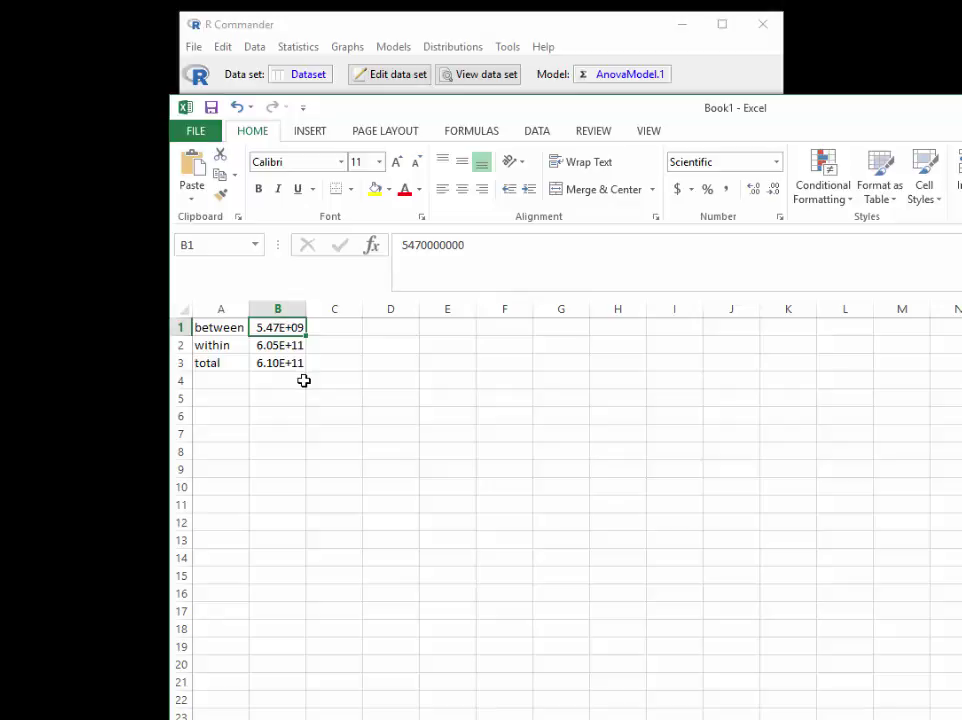
left_click(450, 244)
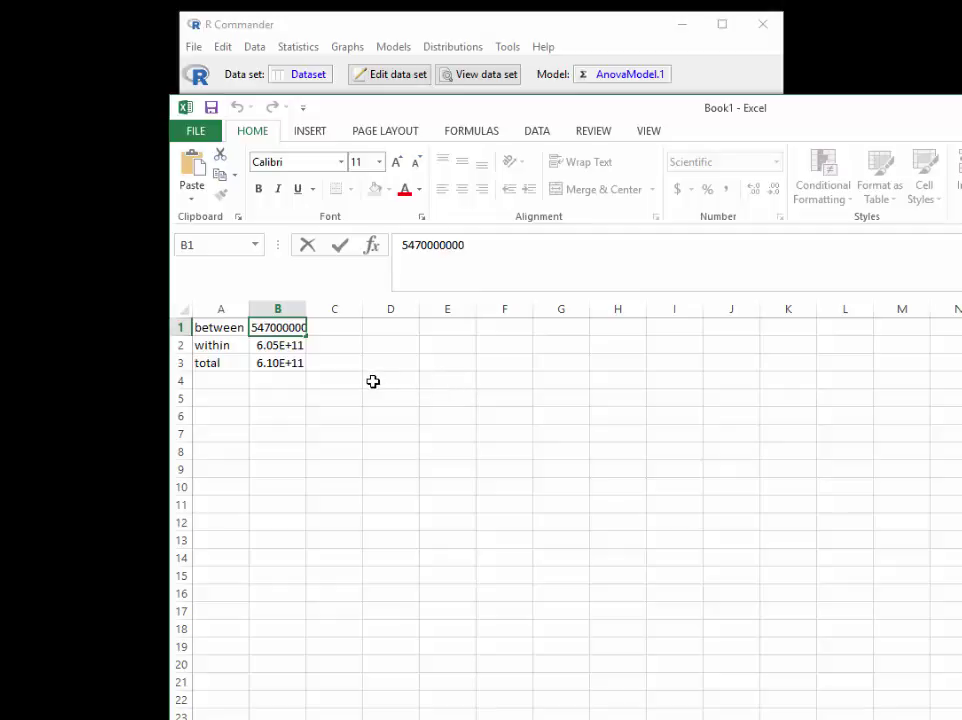
key("Return")
key("Down")
key("Down")
key("Down")
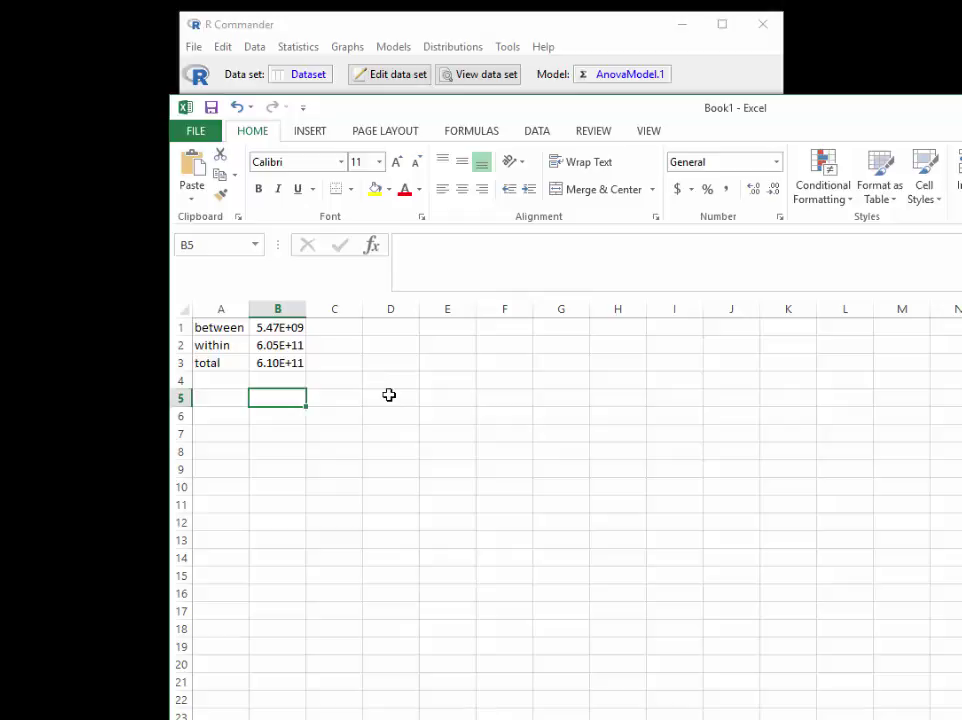
- Enter the ratio formula =B1/B3 in D4, giving 8.97E-03
left_click(384, 379)
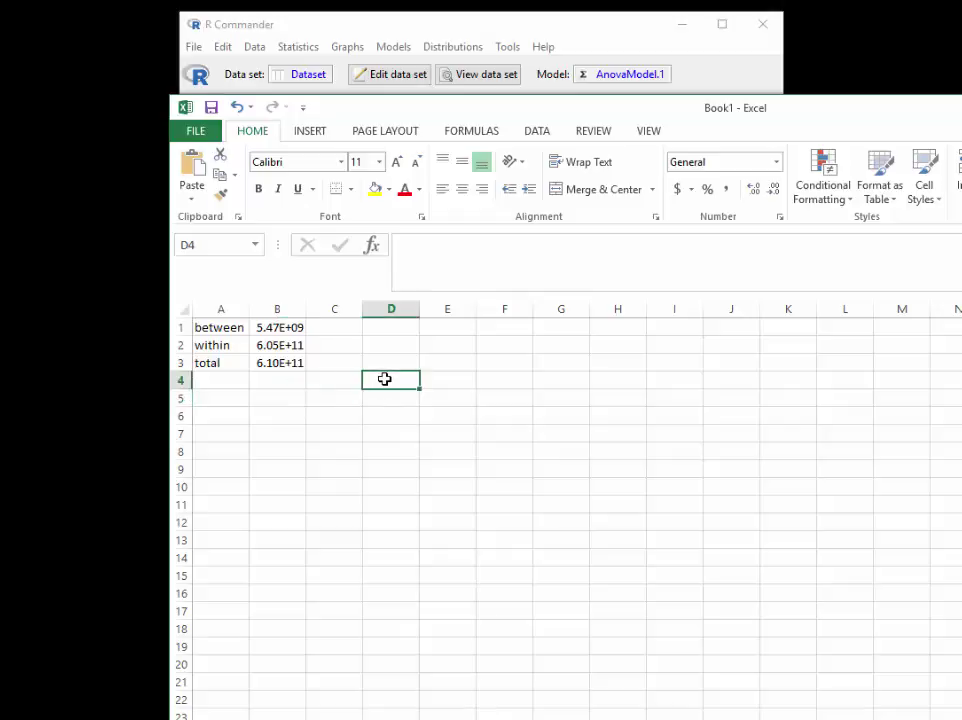
type("=")
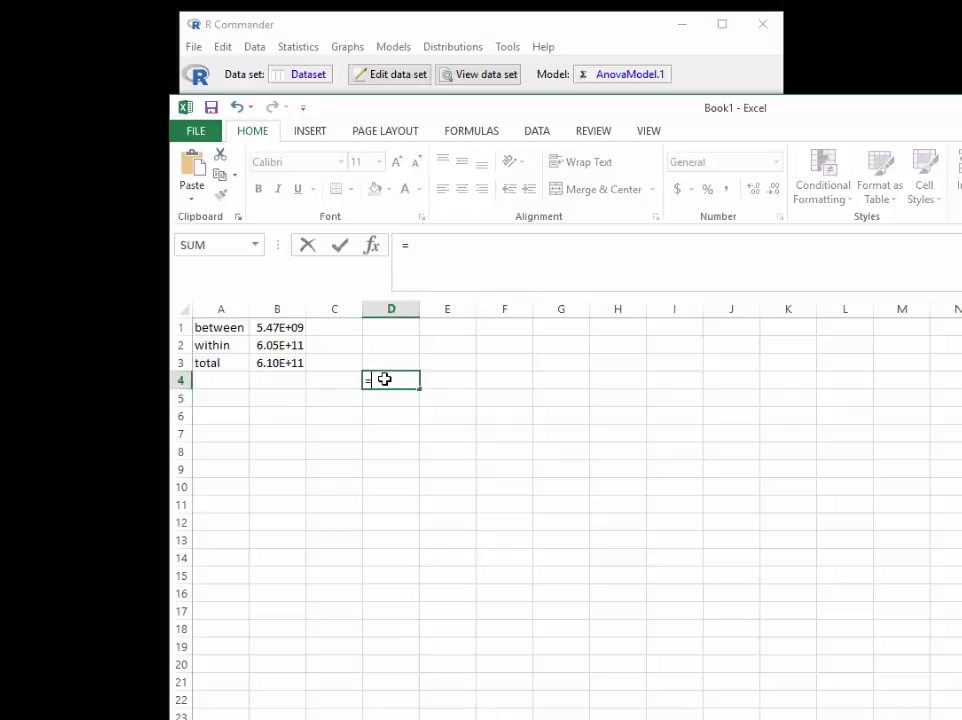
left_click(290, 329)
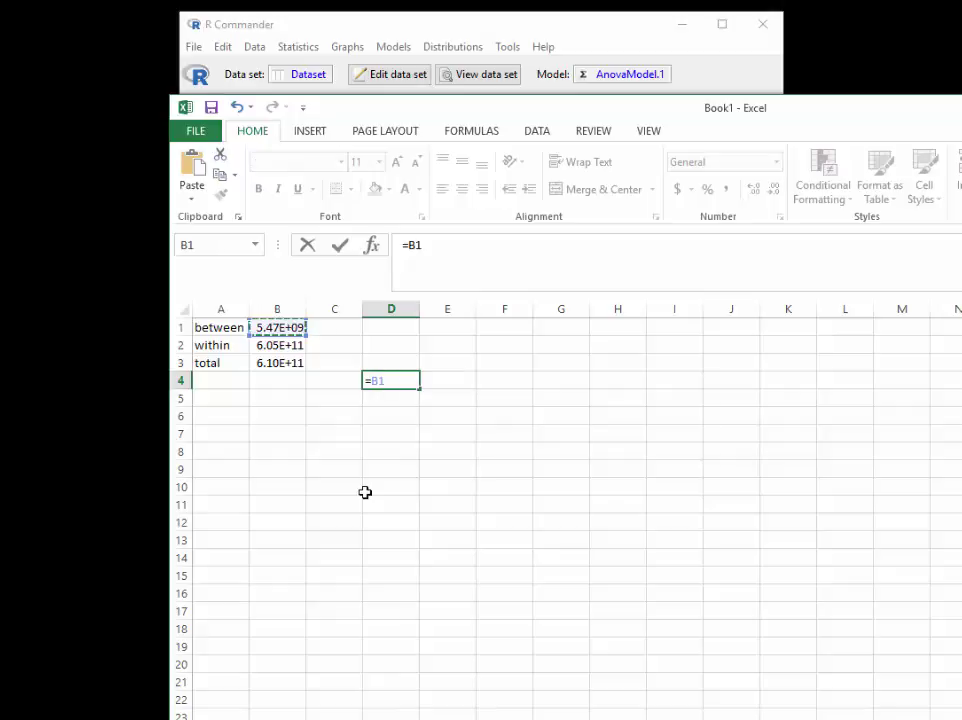
type("/")
left_click(288, 366)
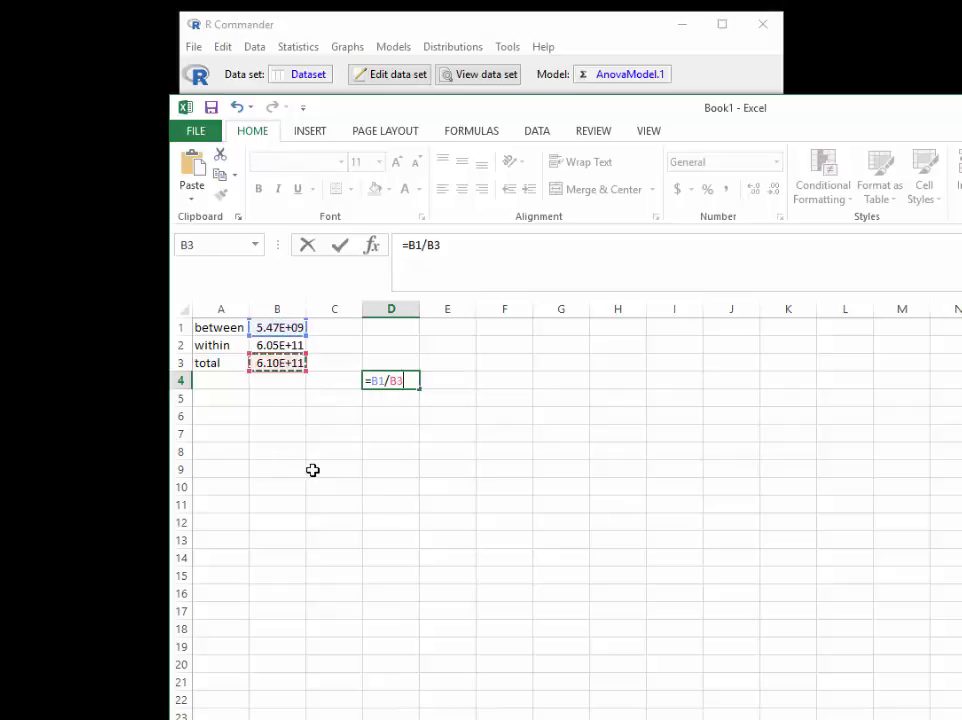
key("Return")
- Copy D4 and paste it into E4 as a plain value, 0.008968
left_click(391, 383)
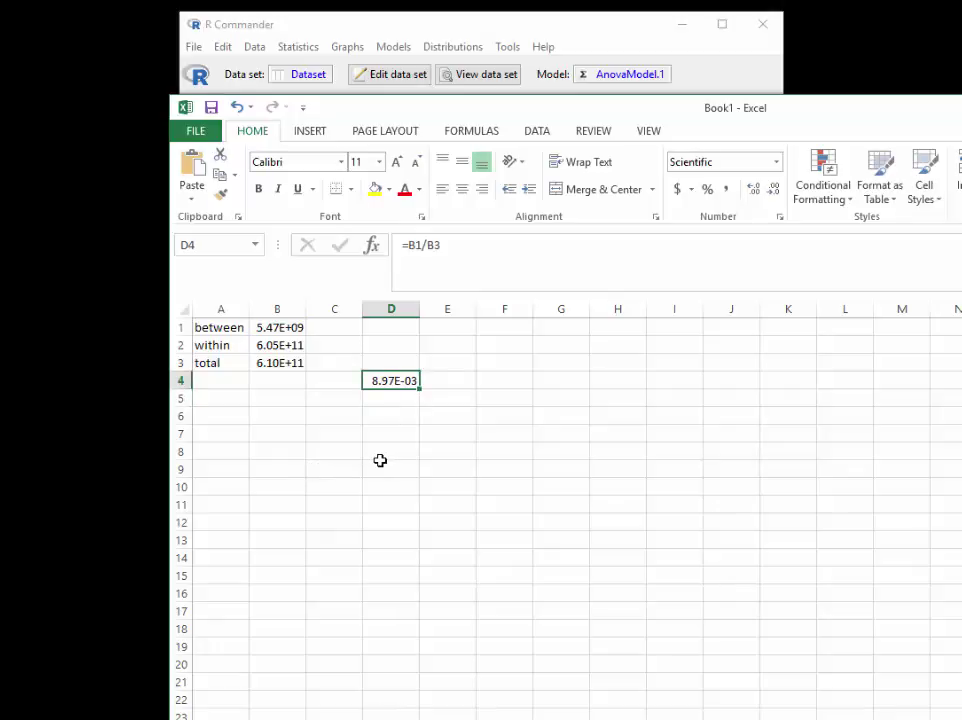
right_click(392, 386)
left_click(410, 407)
left_click(444, 383)
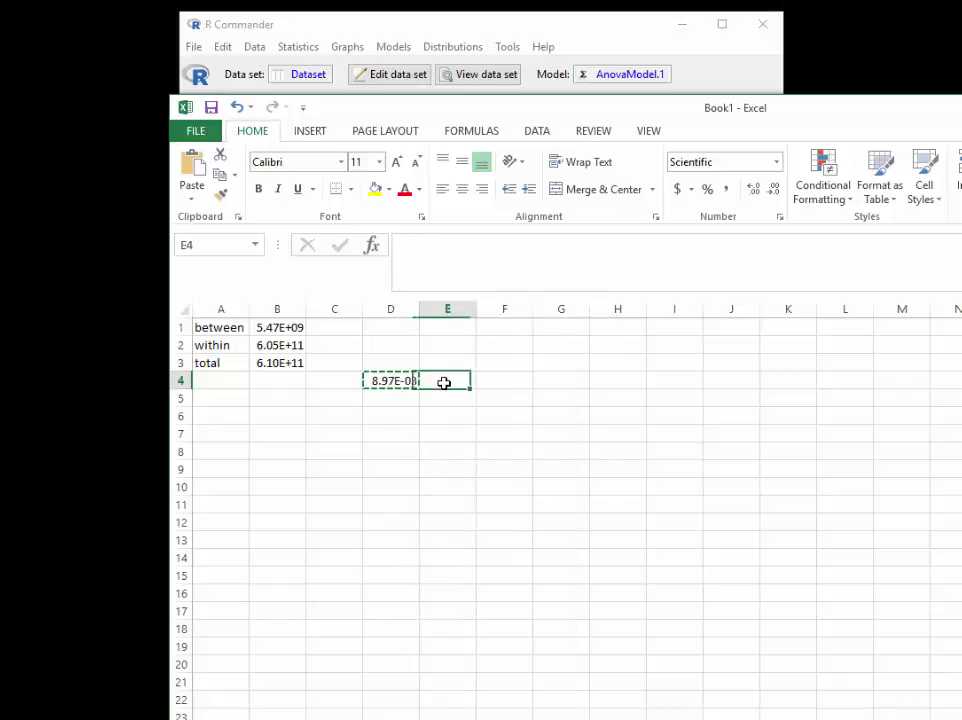
right_click(444, 383)
left_click(508, 464)
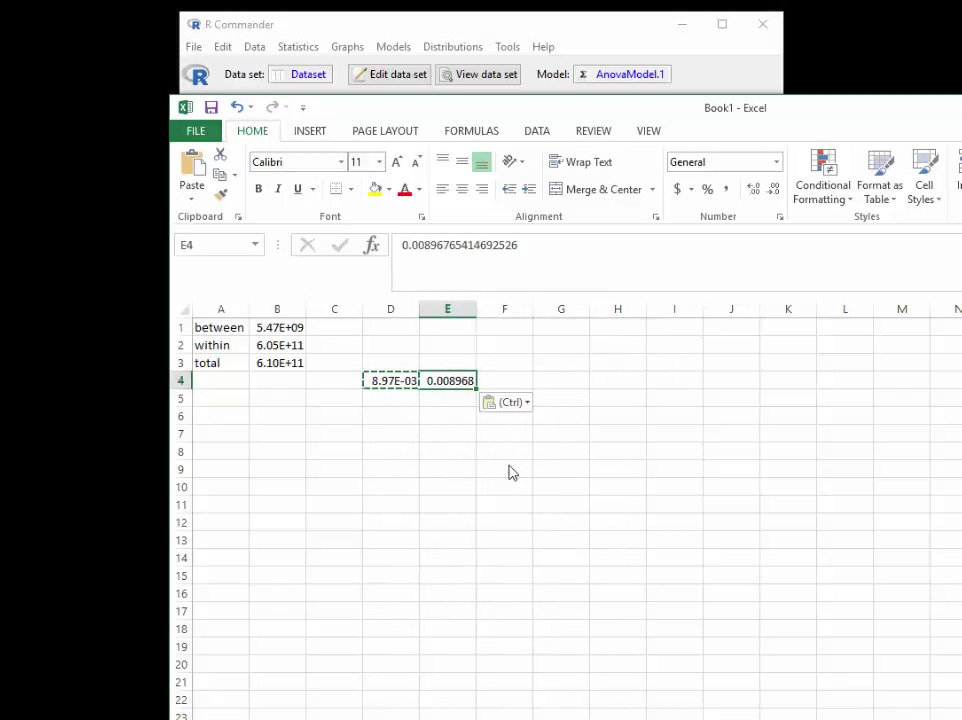
left_click(412, 509)
left_click(440, 381)
- Select the block B1 to C4, then return to the ratio cell D4
left_click(399, 398)
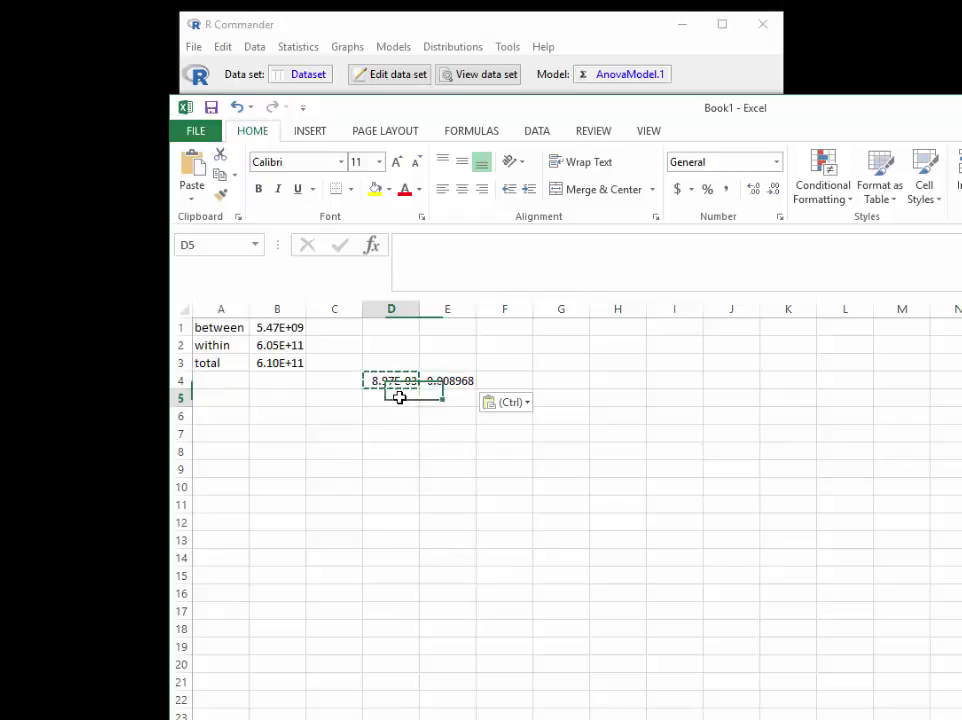
left_click(392, 381)
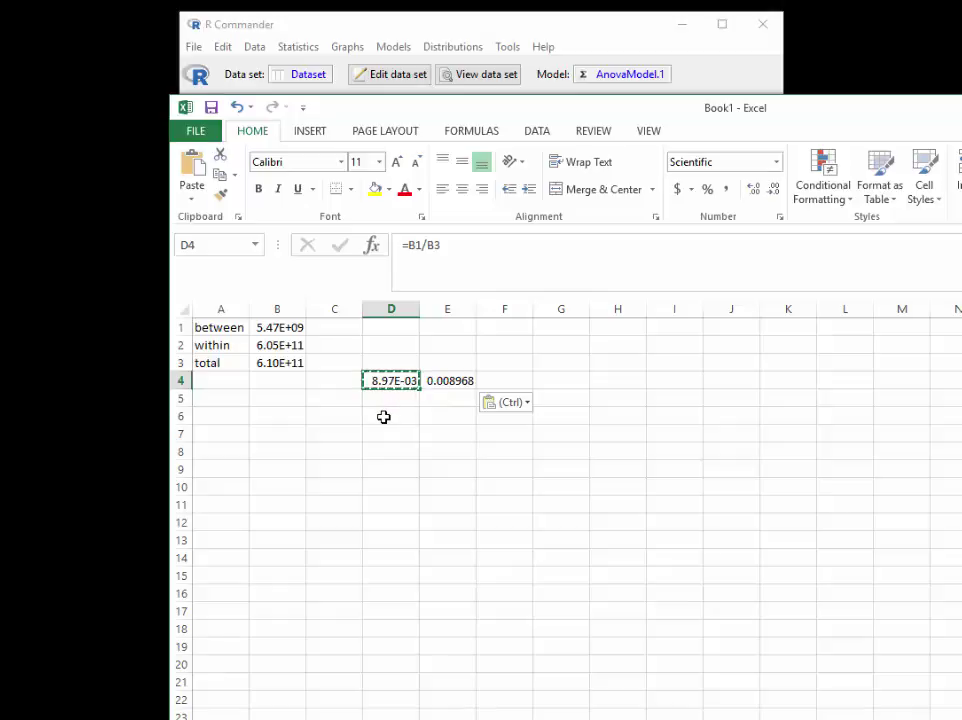
left_click(383, 417)
left_click_drag(265, 327, 362, 380)
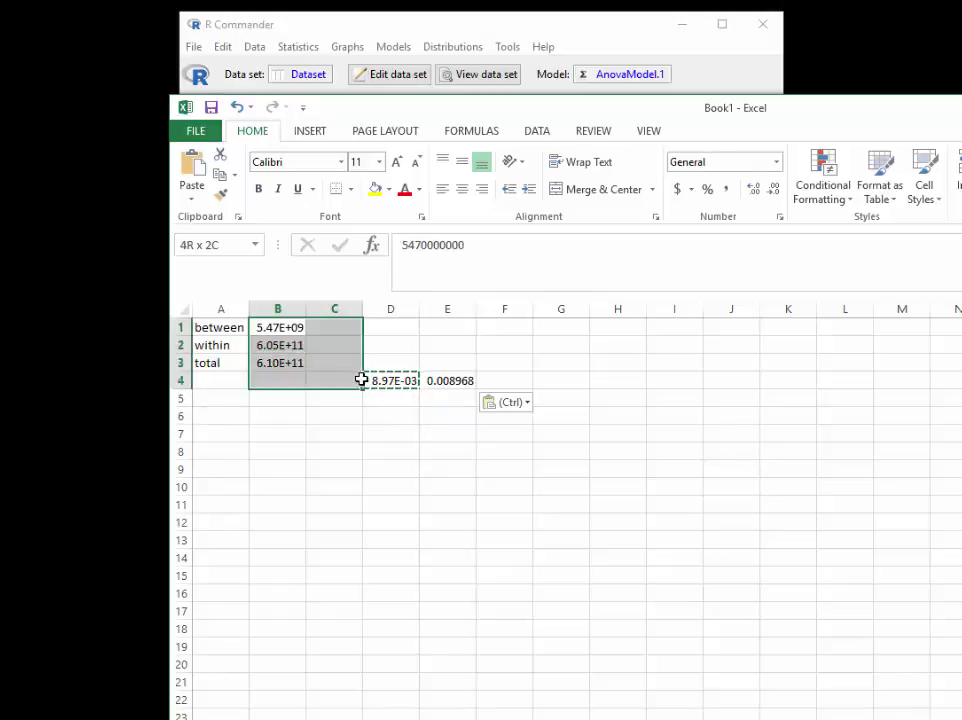
left_click(391, 381)
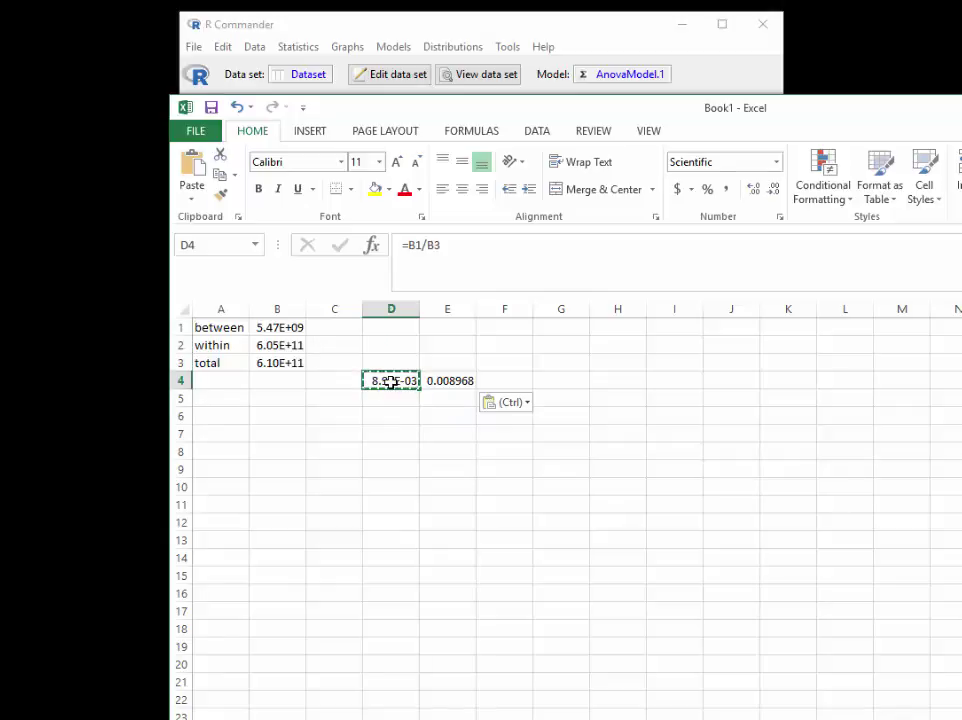
- Format D4 as Number with 2 decimal places, showing 0.01, then minimize Excel
right_click(393, 385)
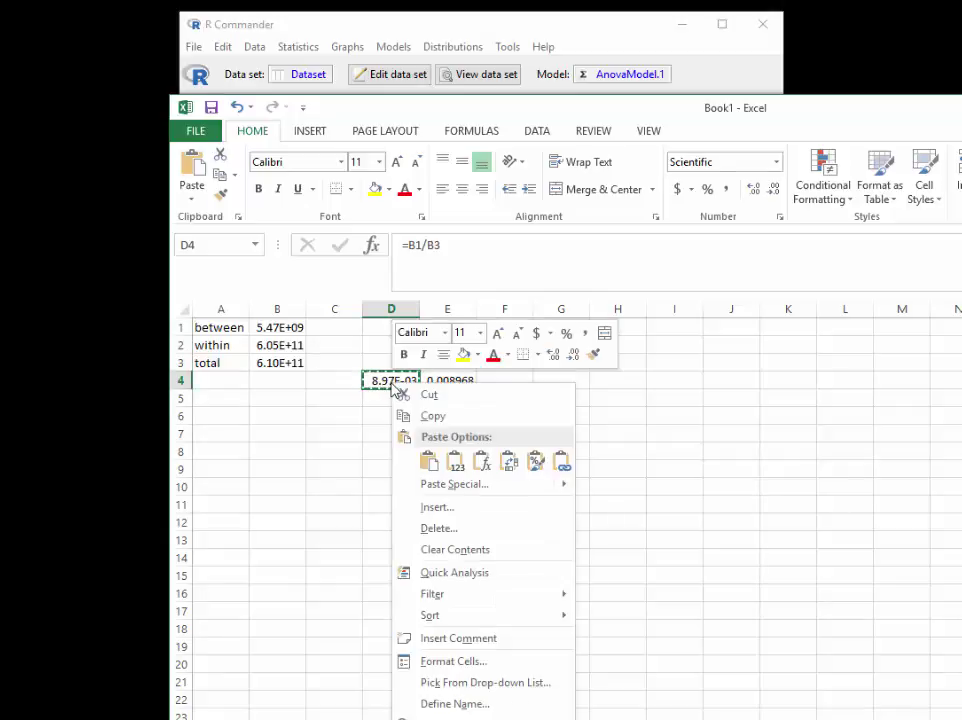
left_click(445, 662)
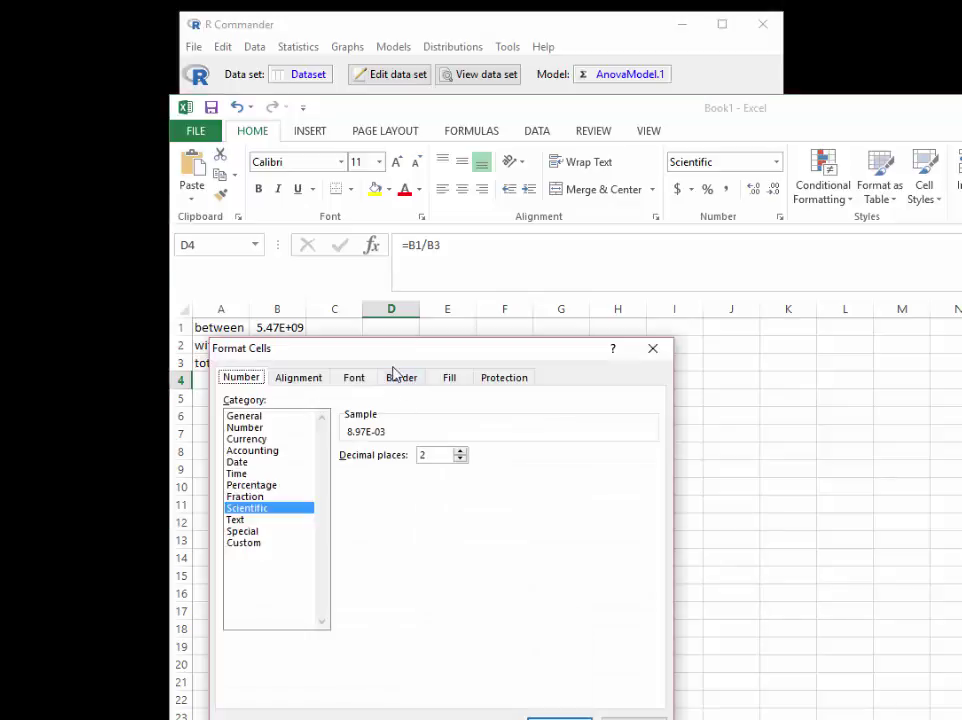
left_click_drag(389, 354, 521, 237)
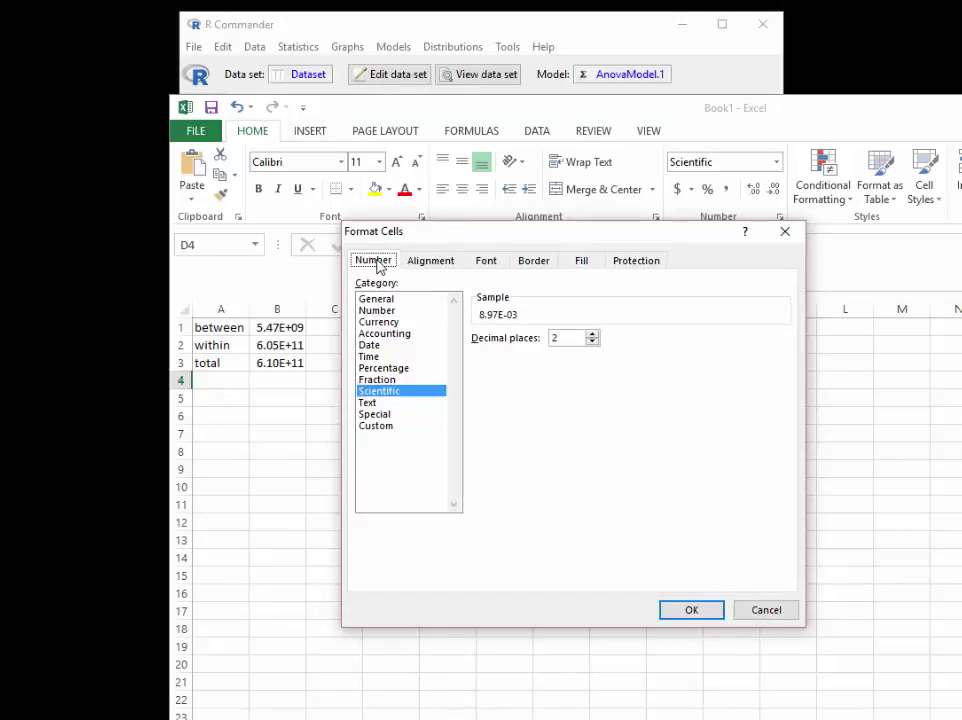
left_click(408, 311)
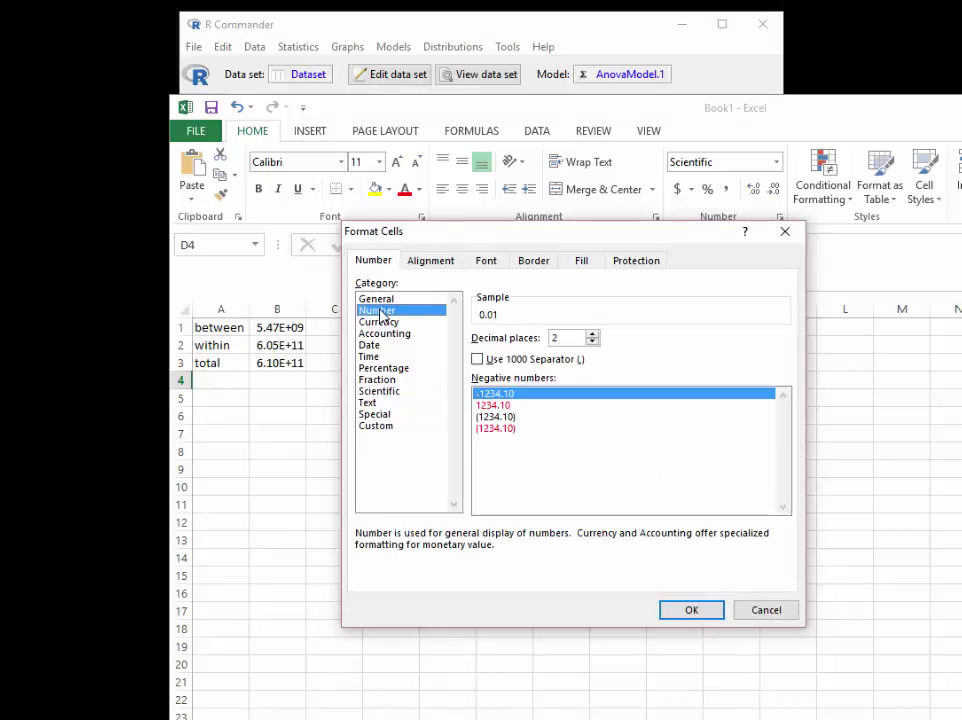
left_click(578, 338)
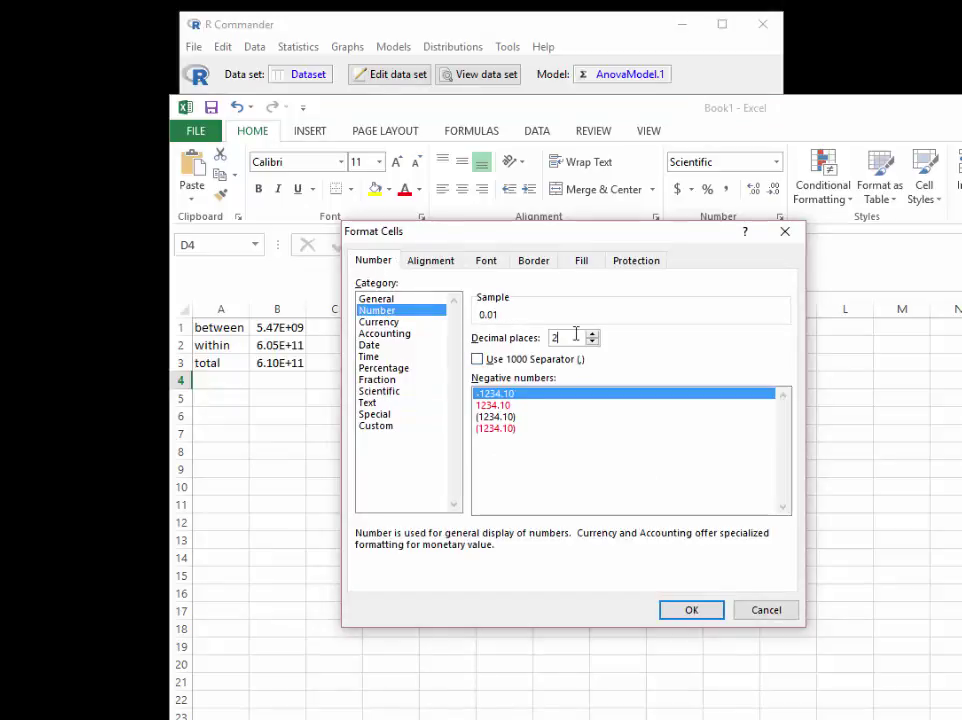
left_click(695, 610)
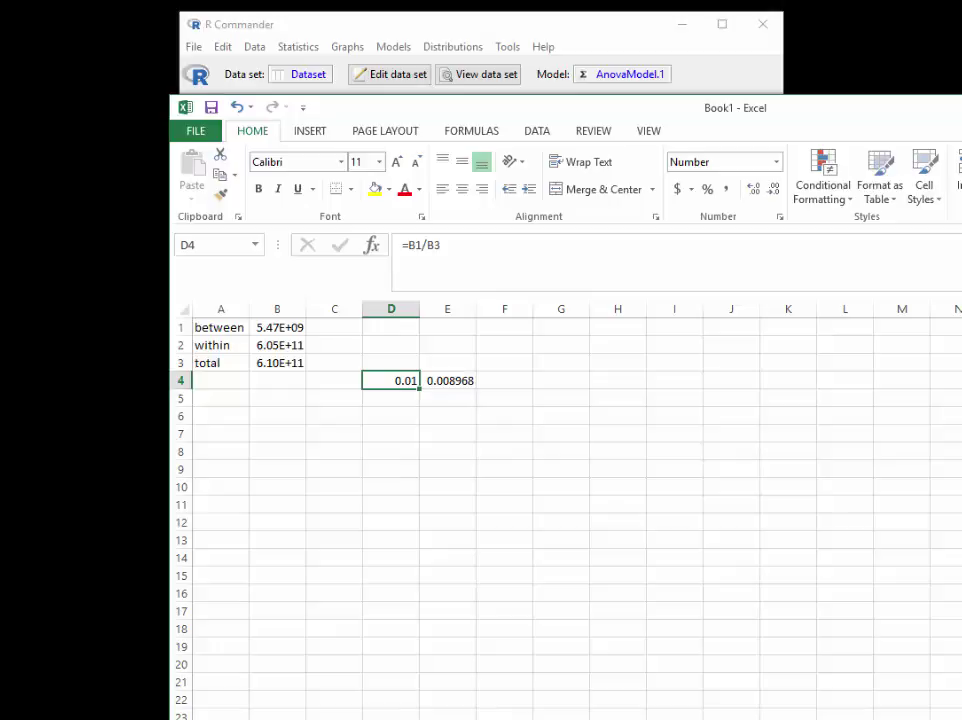
left_click_drag(961, 115, 952, 130)
left_click(961, 122)
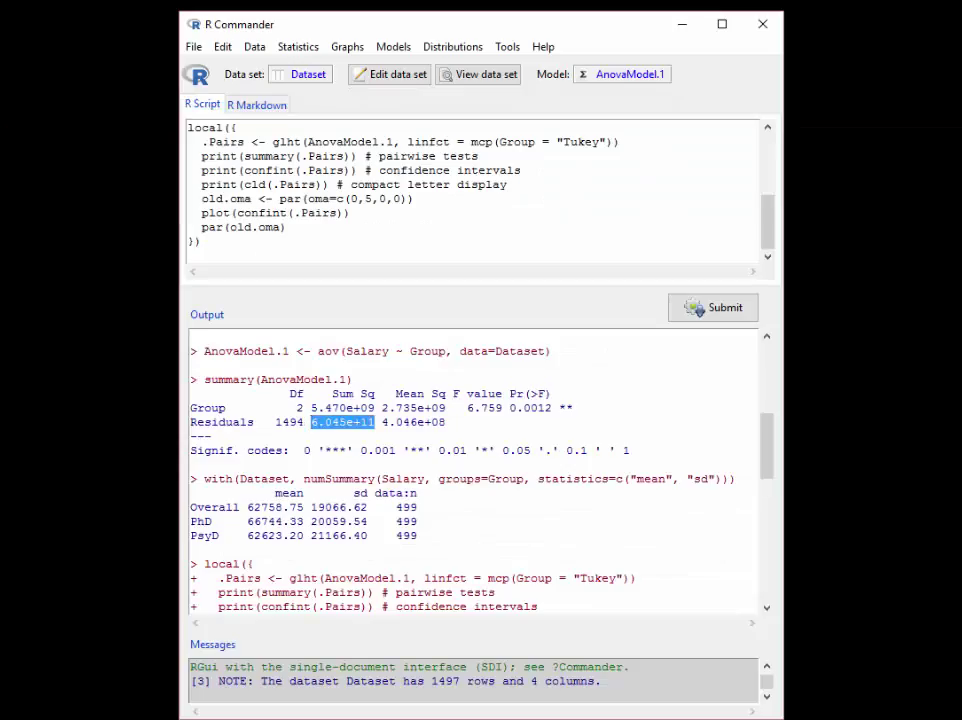
- Copy the first paragraph's opening line onto the empty line below to start the salary paragraph
left_click_drag(961, 180, 620, 223)
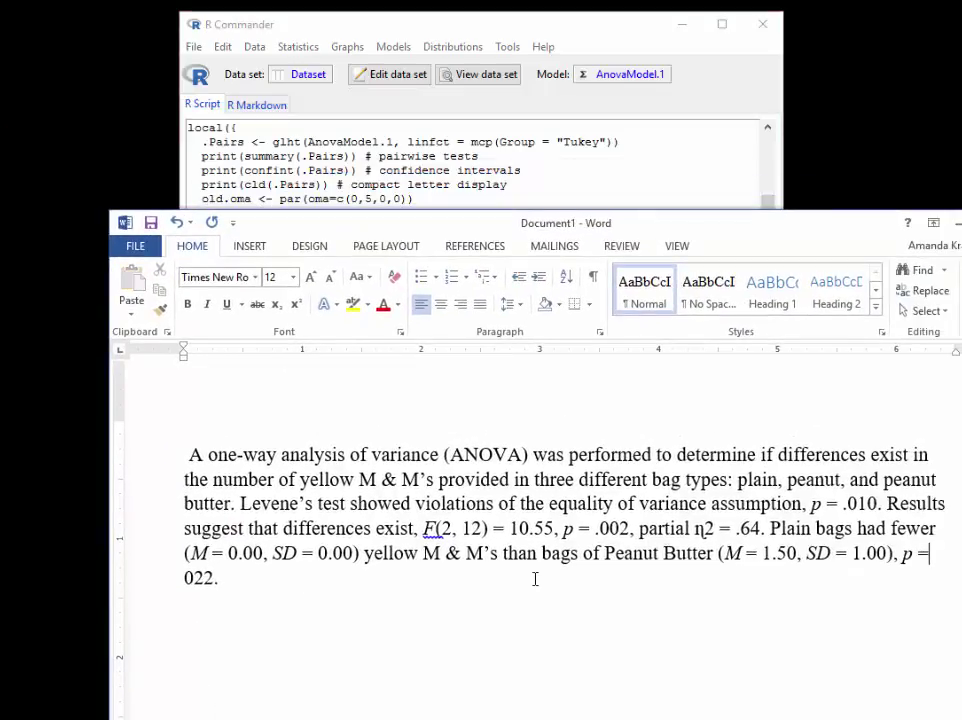
left_click(373, 582)
left_click_drag(190, 455, 934, 453)
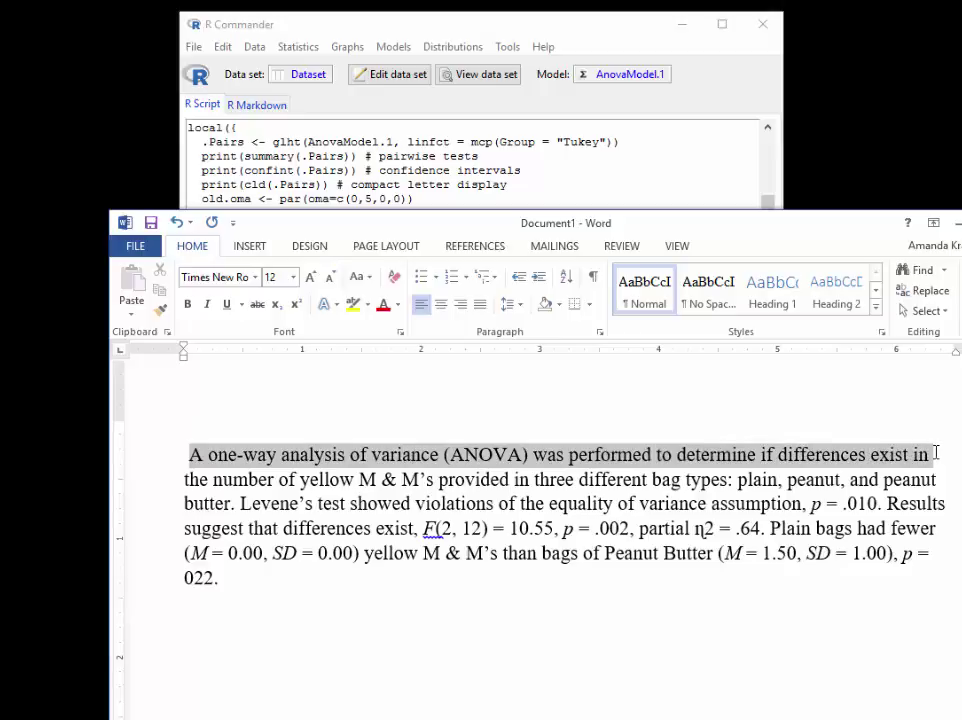
right_click(920, 457)
left_click(333, 670)
left_click(226, 625)
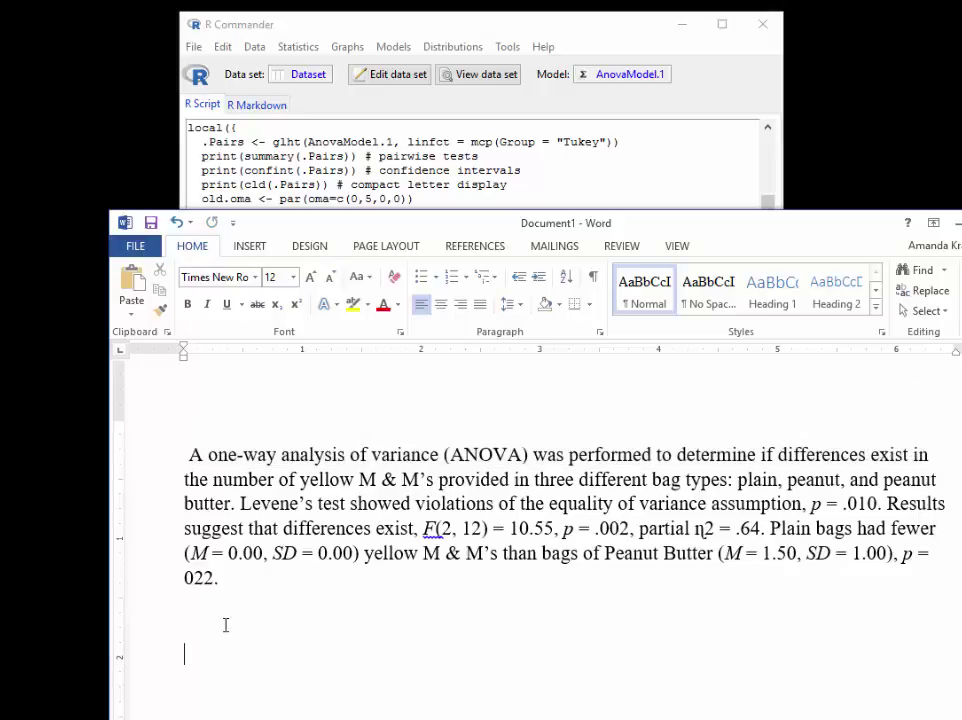
right_click(193, 648)
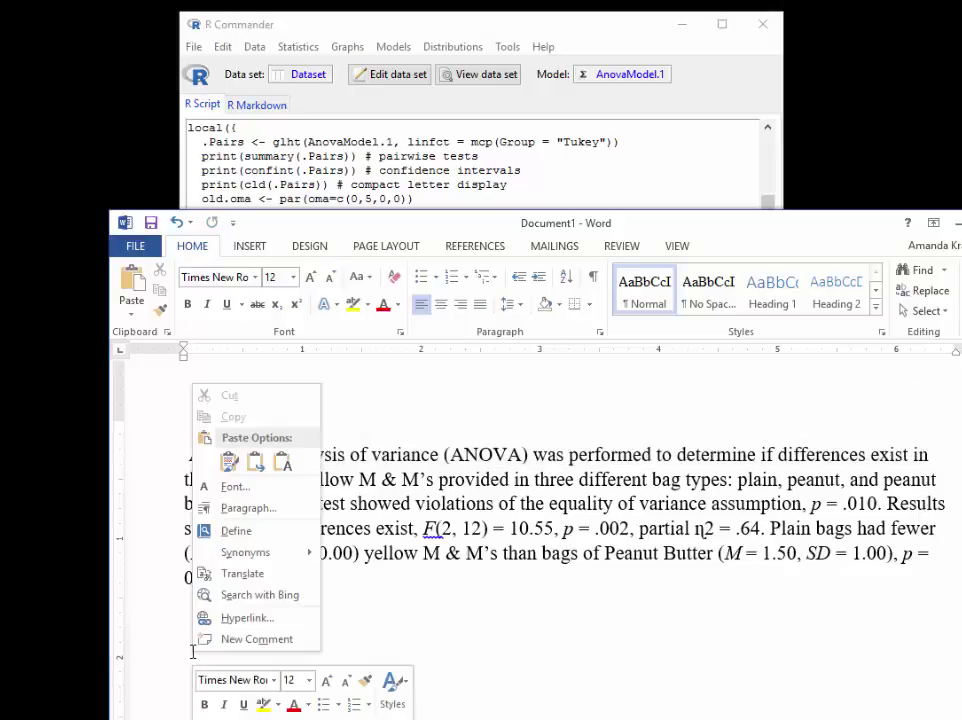
left_click(229, 462)
- Finish the sentence with 'salary by type of degree earned.', correcting the typo 'earner'
left_click_drag(331, 229, 324, 134)
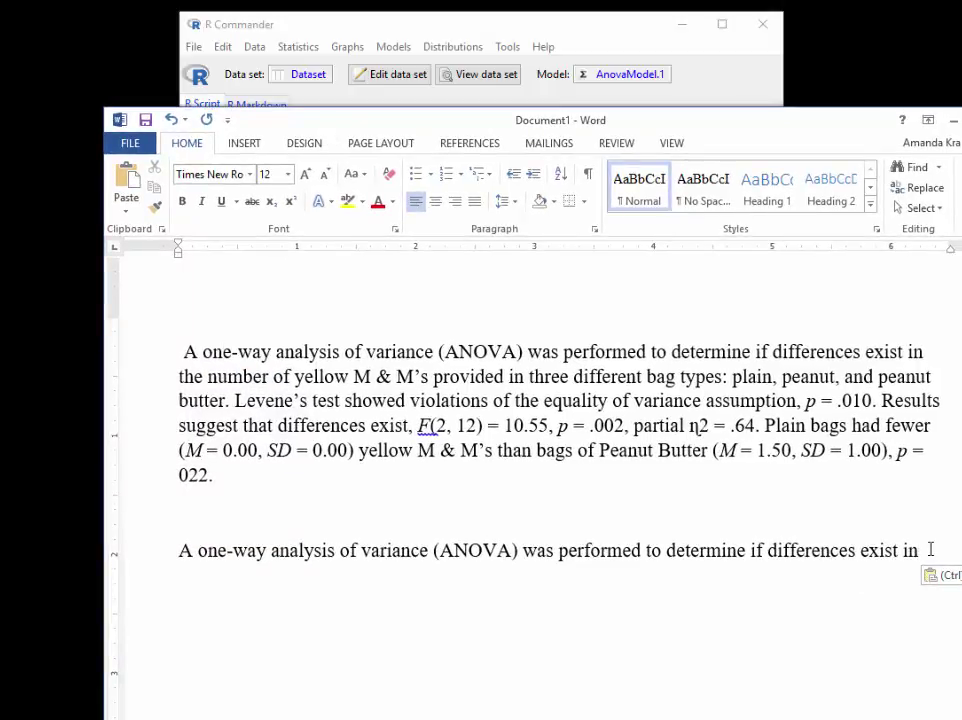
type("salary by type")
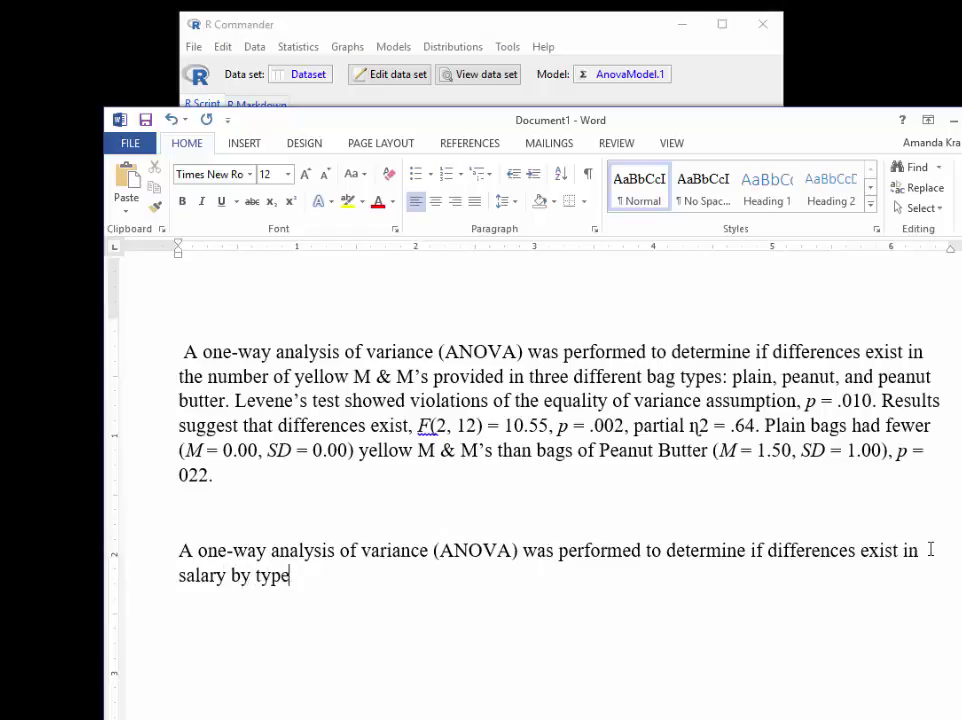
type(" of degree earn")
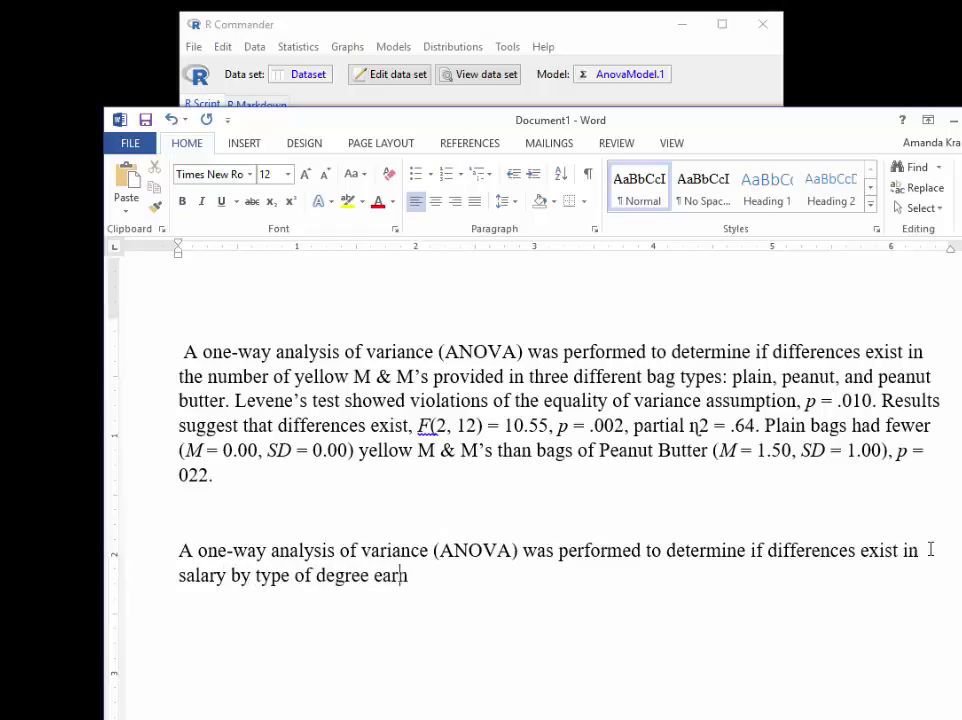
type("er.")
key("BackSpace")
key("BackSpace")
key("BackSpace")
type("d.")
- Paste the Levene's test sentence after 'earned.' and insert 'no' before 'violations'
left_click_drag(235, 400, 878, 400)
key("ctrl+c")
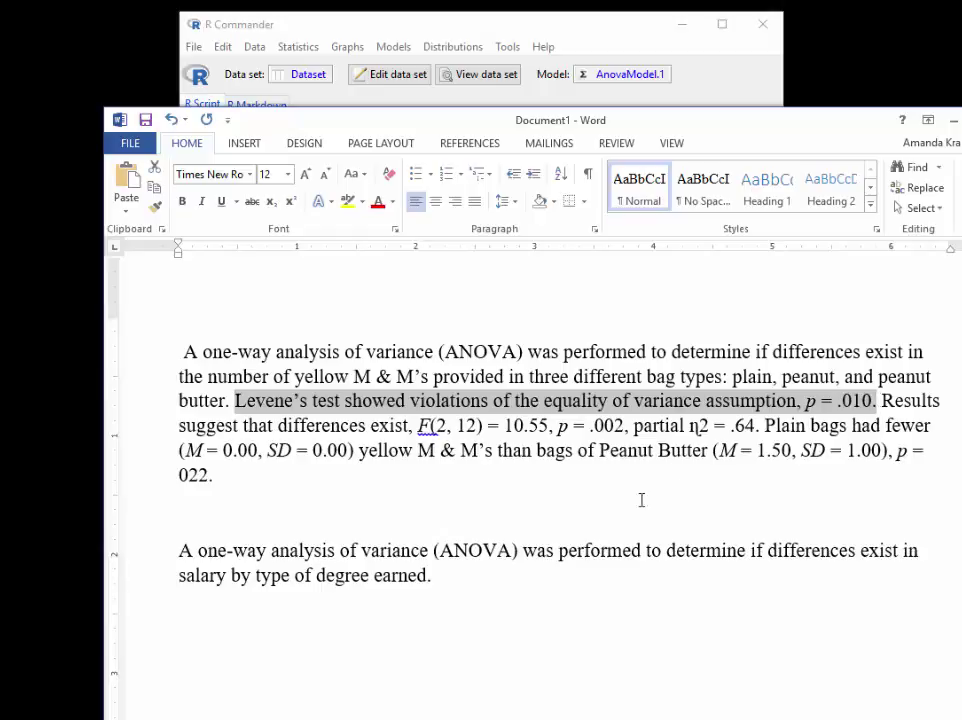
left_click(440, 577)
key("ctrl+v")
left_click(438, 580)
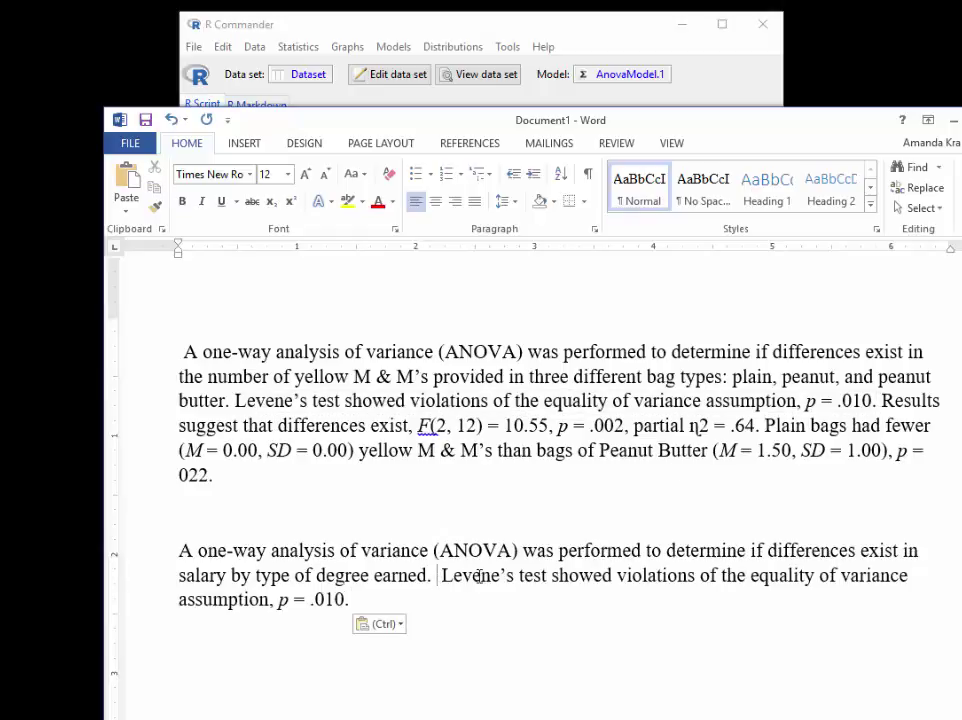
key("BackSpace")
left_click(548, 577)
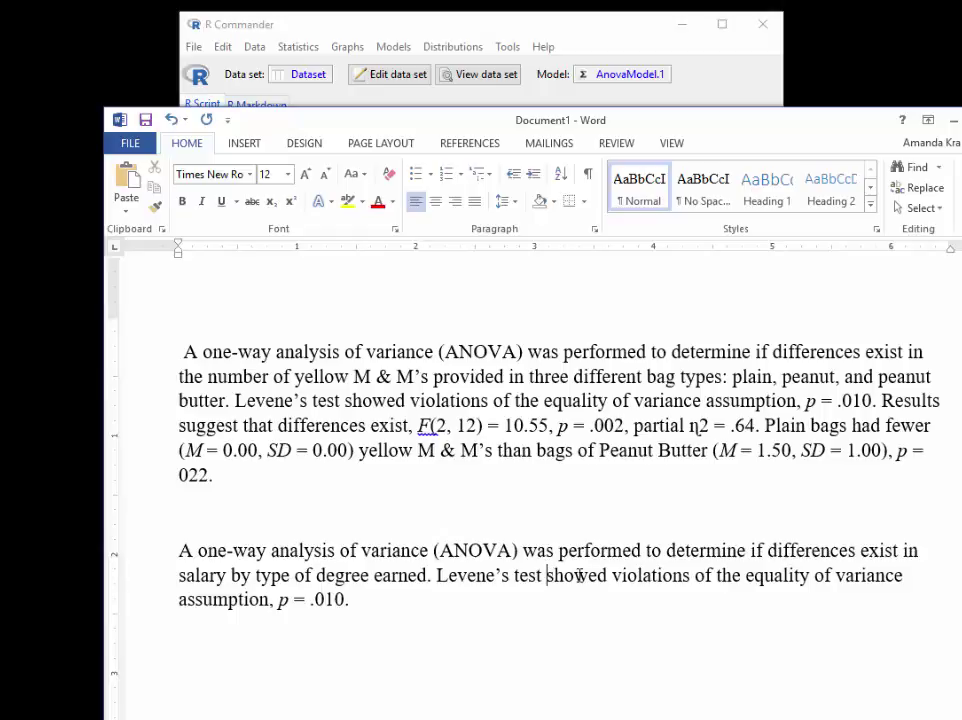
type("no")
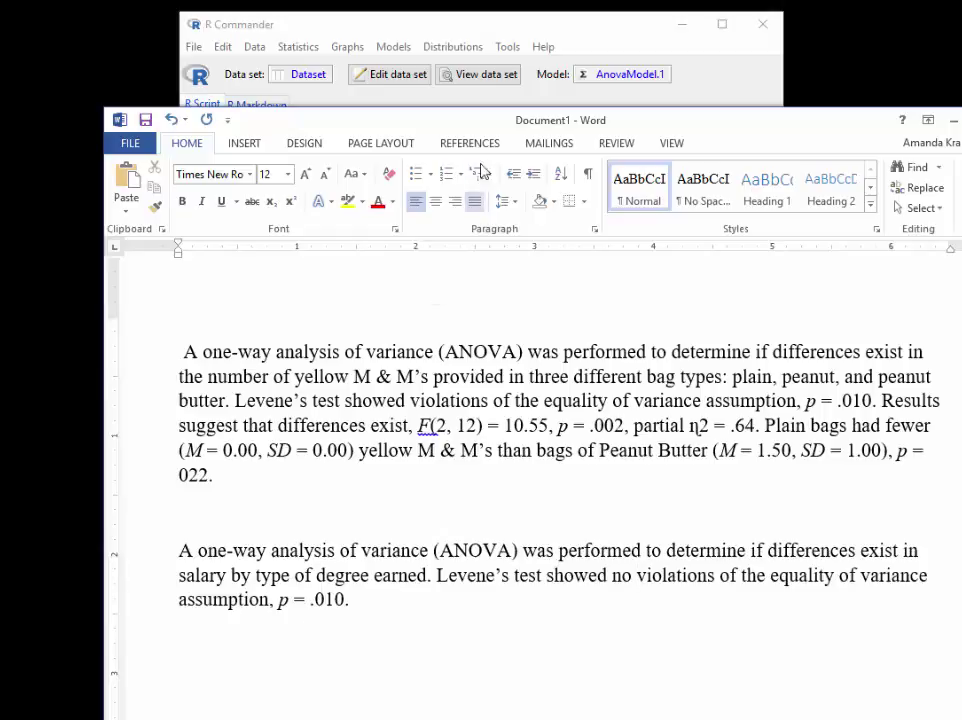
- Replace the Levene's p value .010 with .103, read from R's Levene output (0.1027)
left_click(490, 26)
scroll(418, 422, "up", 8)
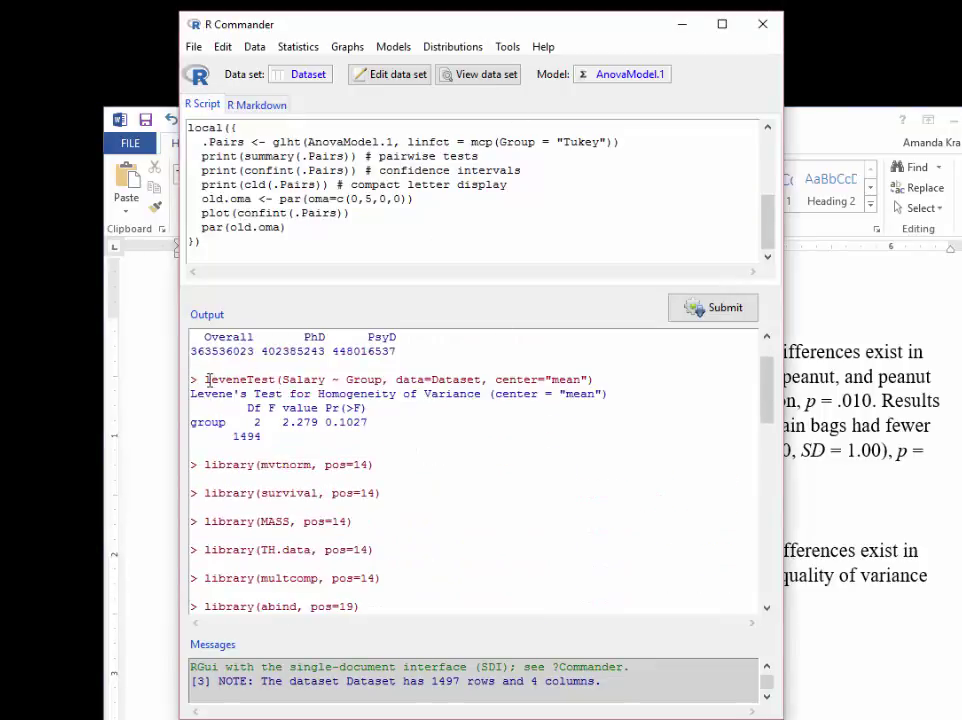
left_click_drag(191, 394, 538, 405)
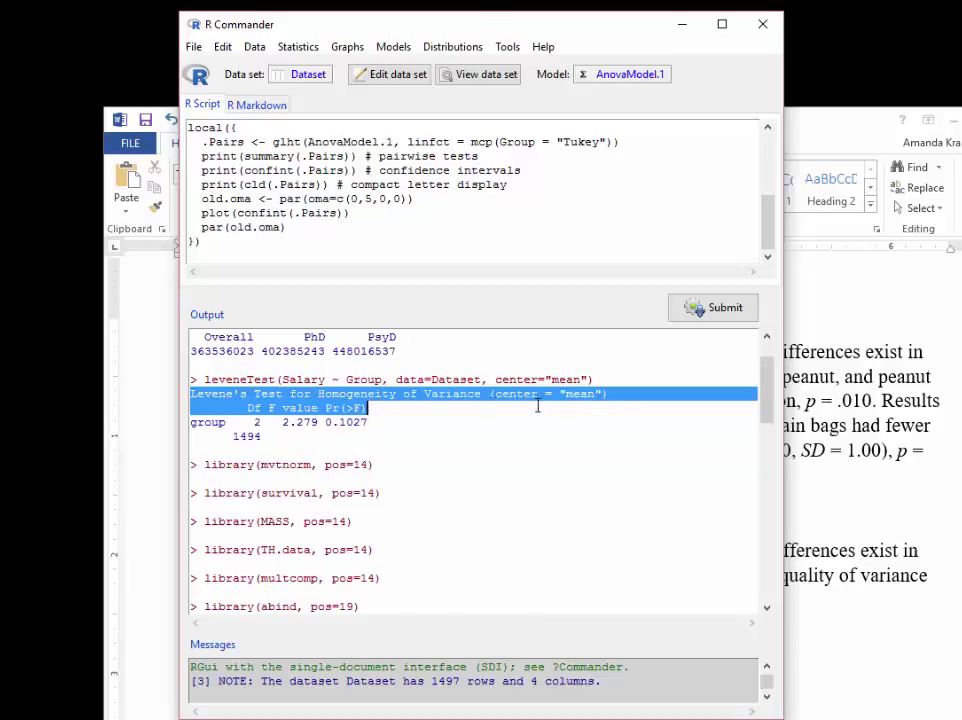
left_click_drag(317, 422, 368, 422)
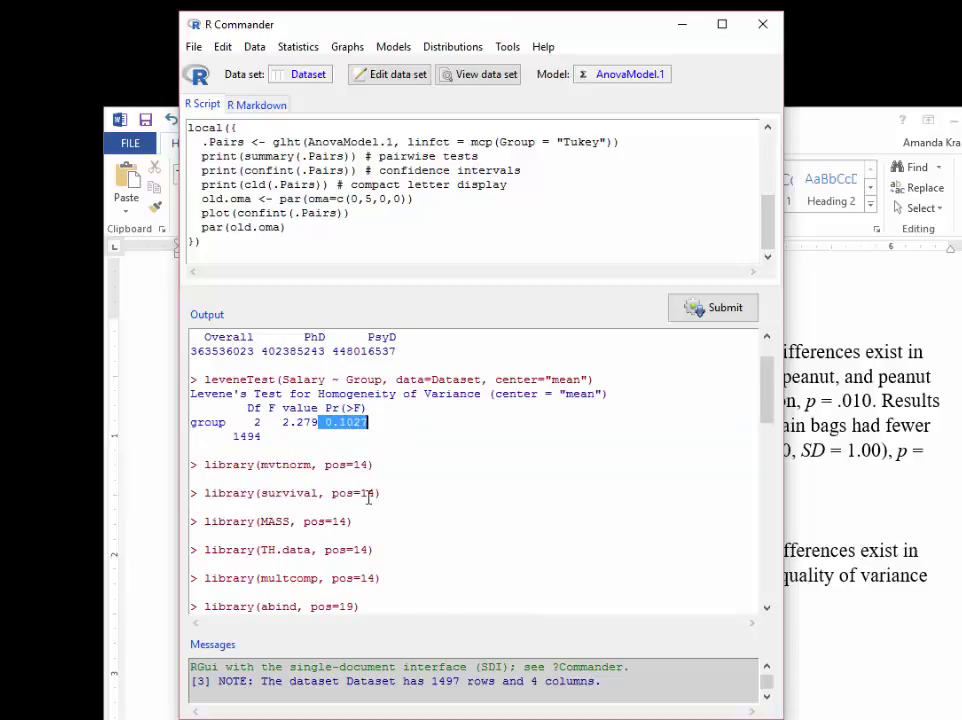
left_click(876, 490)
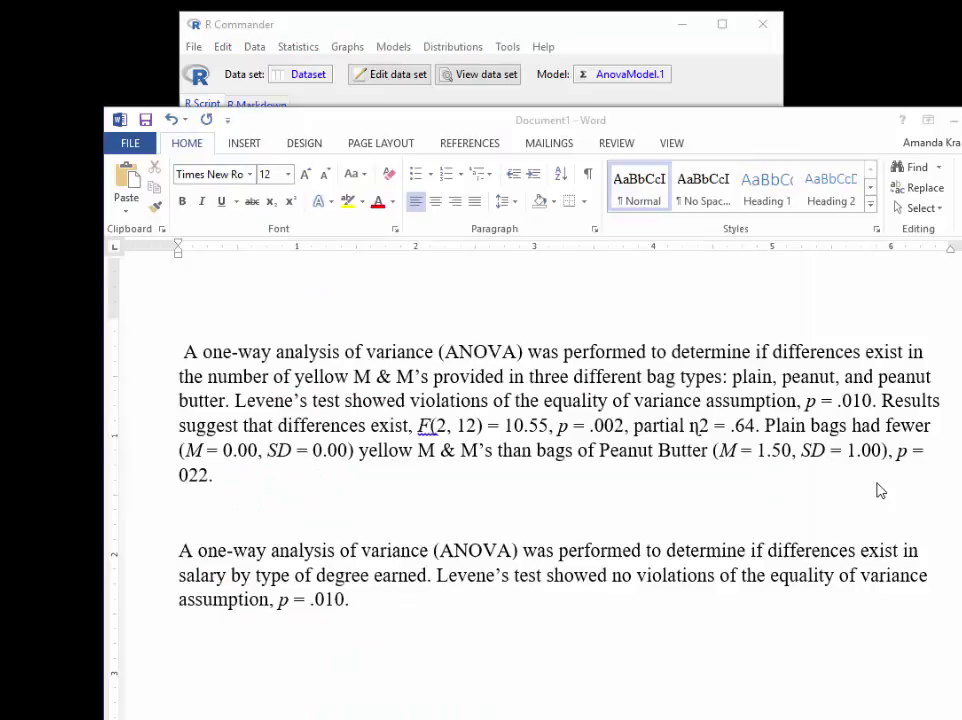
left_click_drag(182, 475, 207, 477)
left_click_drag(317, 599, 344, 600)
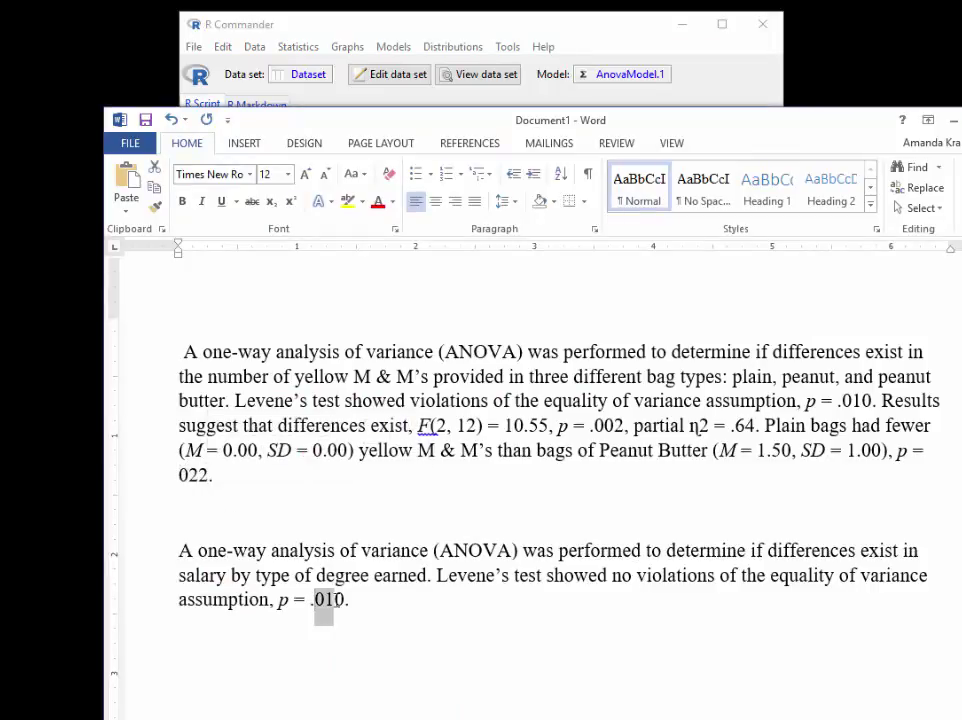
type("1")
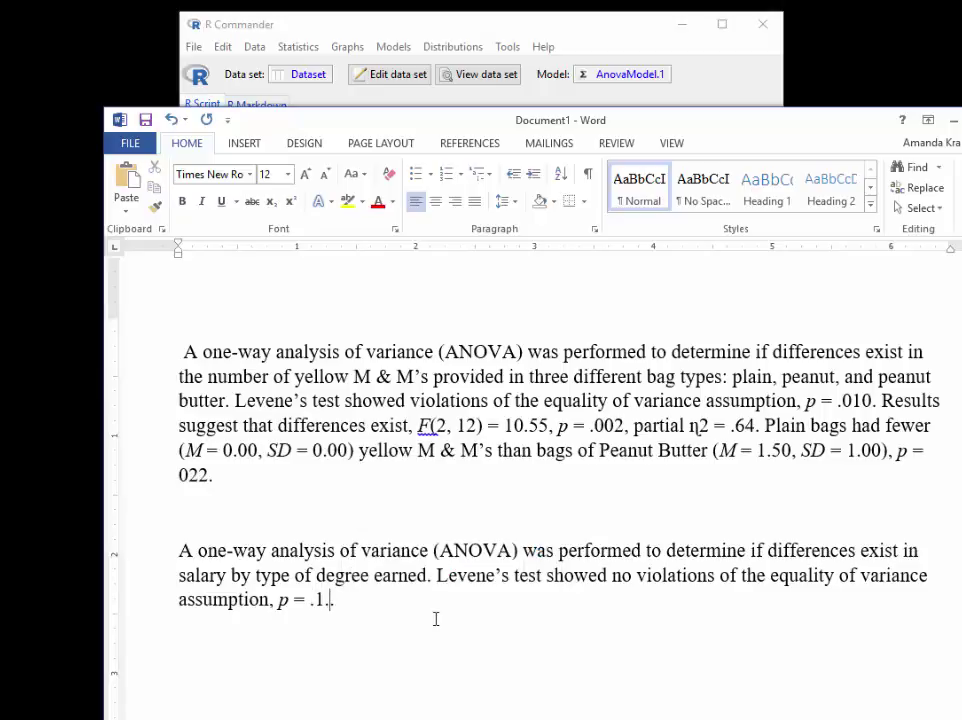
type("03")
left_click(365, 598)
left_click_drag(881, 400, 760, 427)
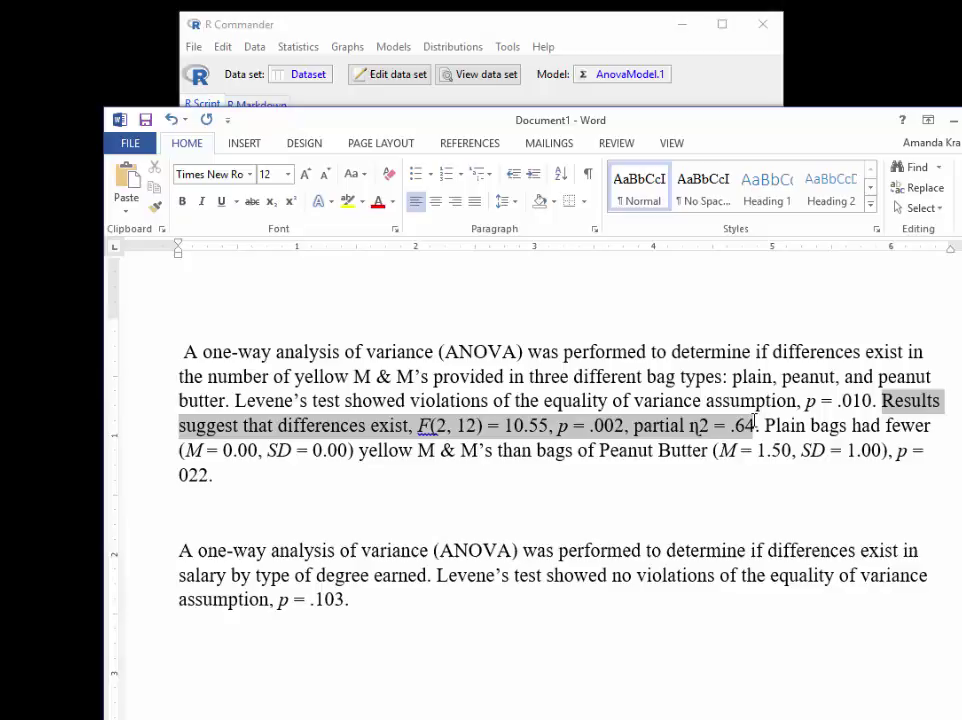
- Paste the 'Results suggest that differences…' sentence after the Levene's result
key("ctrl+c")
left_click(387, 598)
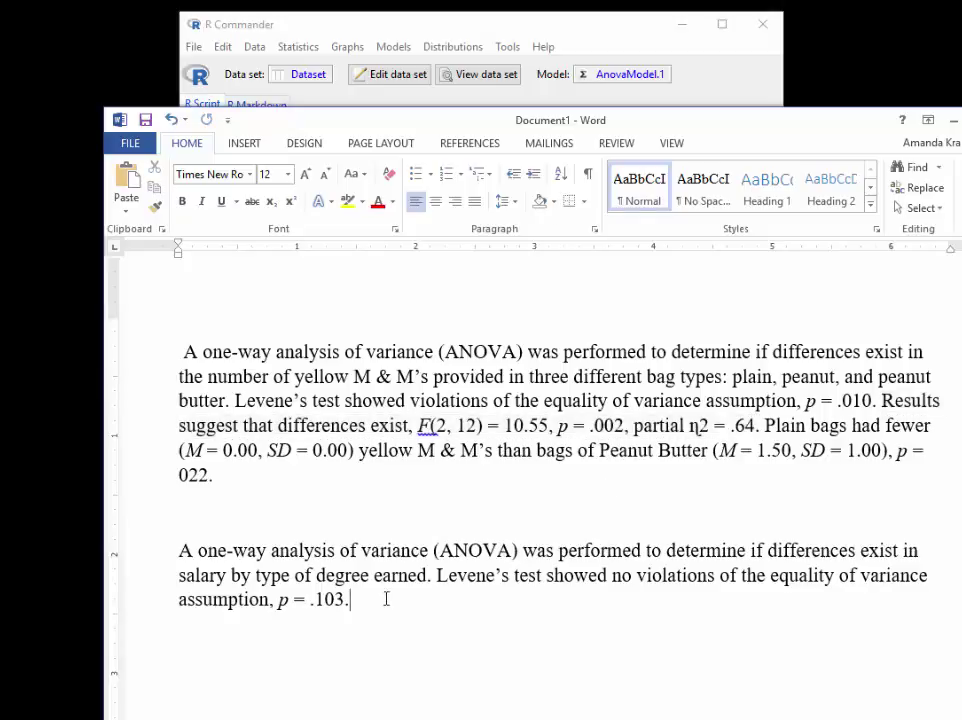
key("ctrl+v")
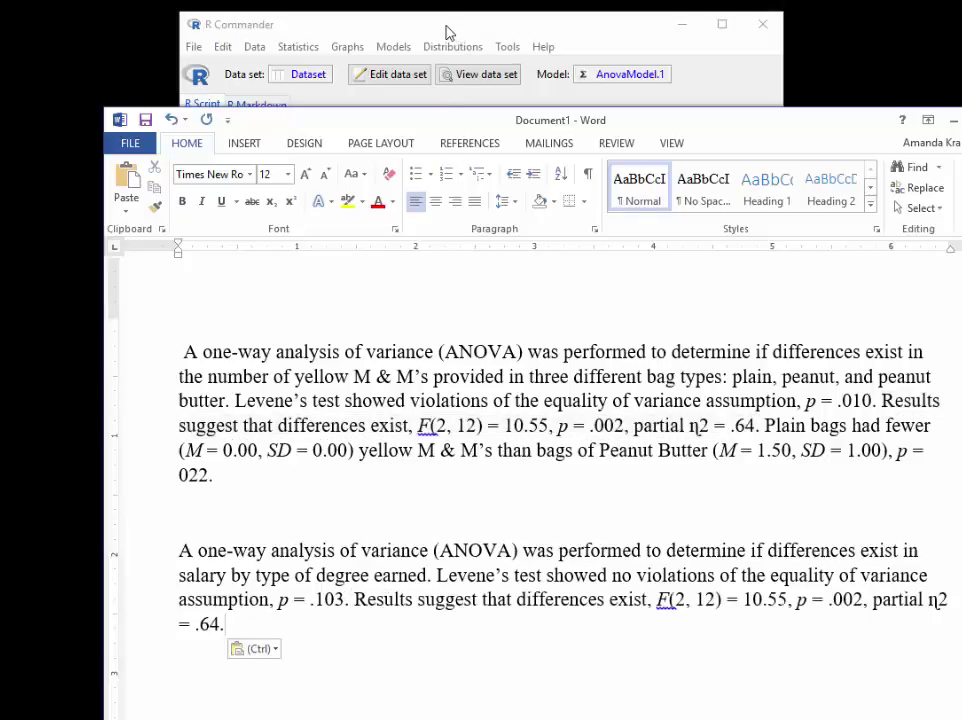
- Make the R Commander window shorter and move it to the top of the screen
left_click_drag(483, 128, 961, 719)
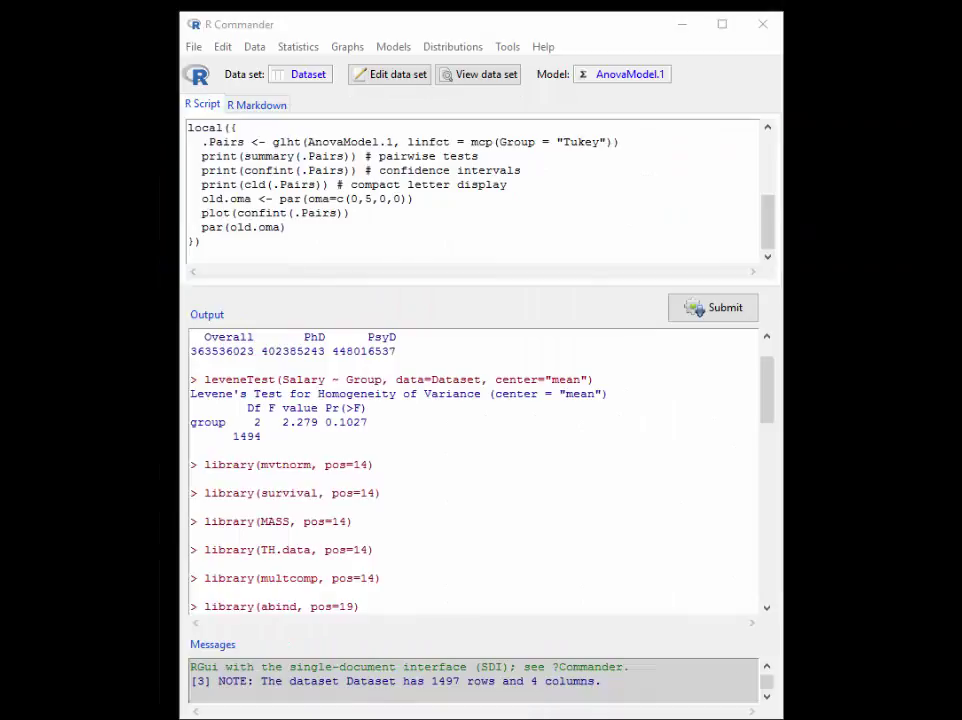
scroll(393, 477, "up", 1)
scroll(393, 477, "down", 8)
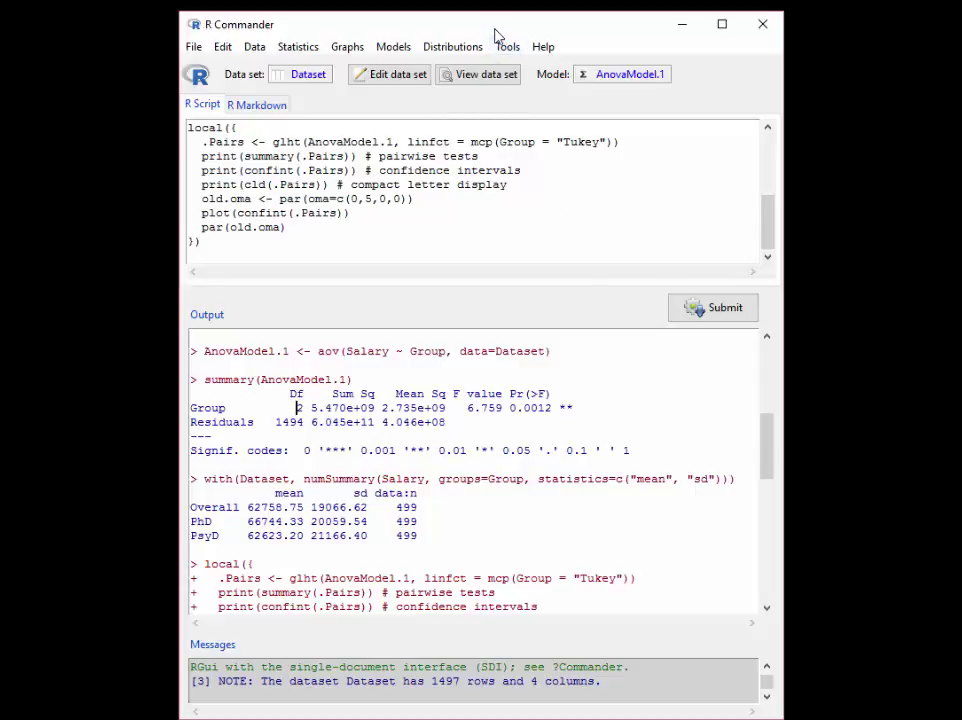
left_click_drag(490, 30, 511, 2)
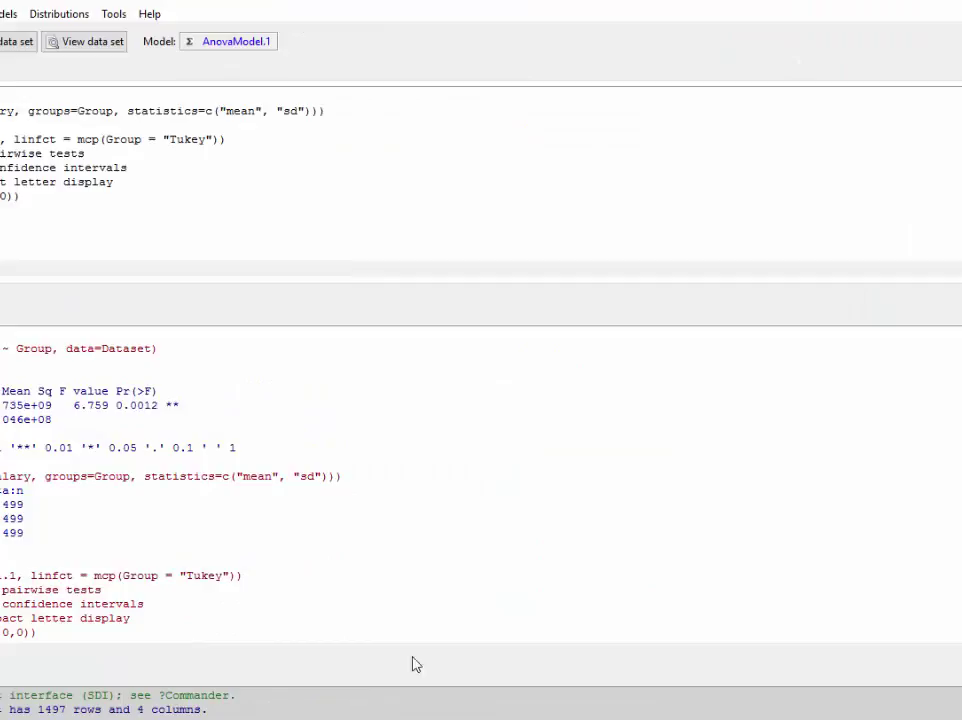
key("super+Down")
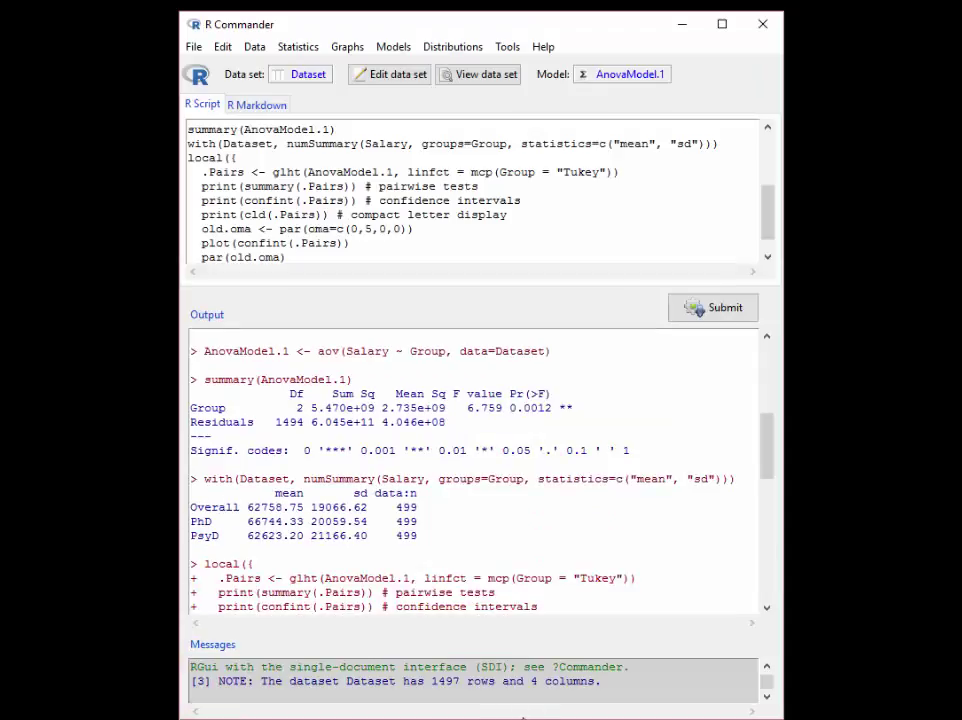
left_click_drag(523, 716, 526, 522)
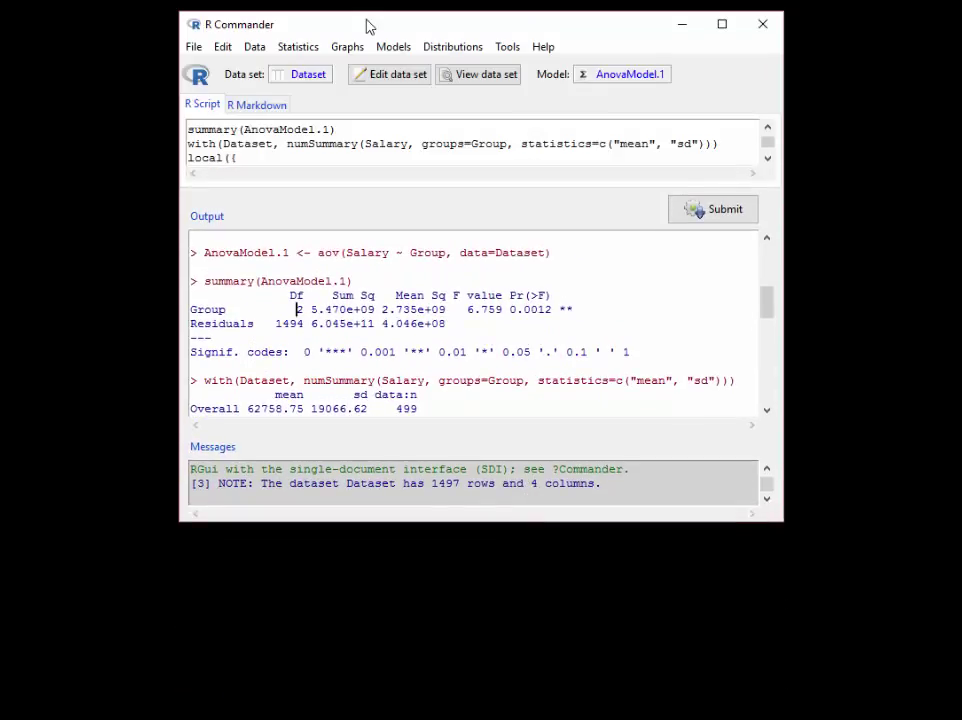
left_click_drag(367, 24, 318, 25)
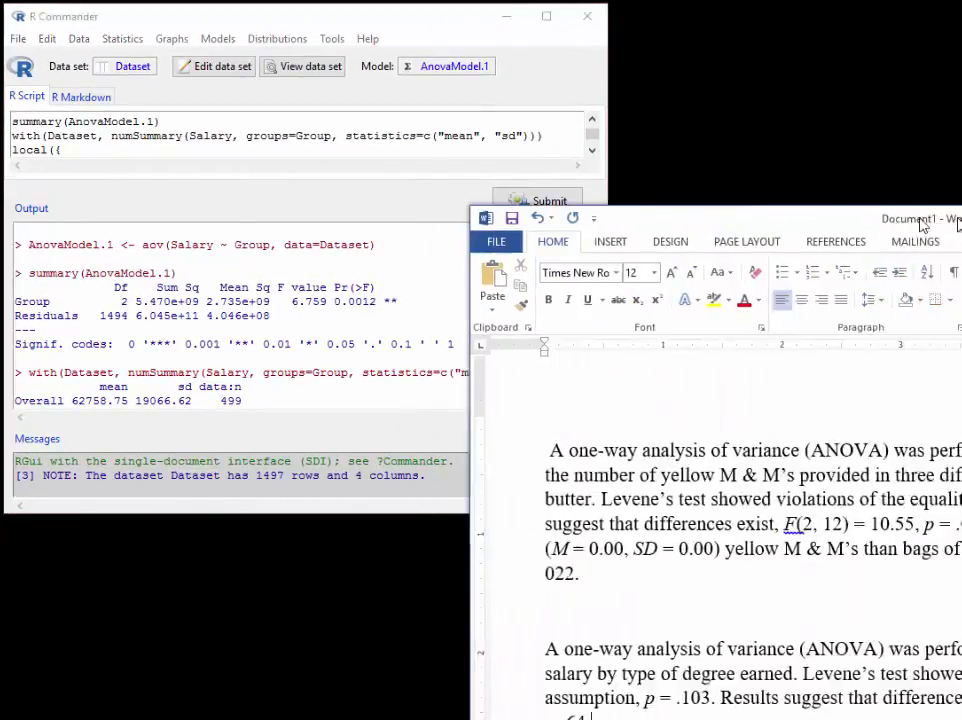
- Change the F statistic's degrees of freedom from 2, 12 to 2, 1494
left_click_drag(923, 221, 750, 210)
left_click(811, 685)
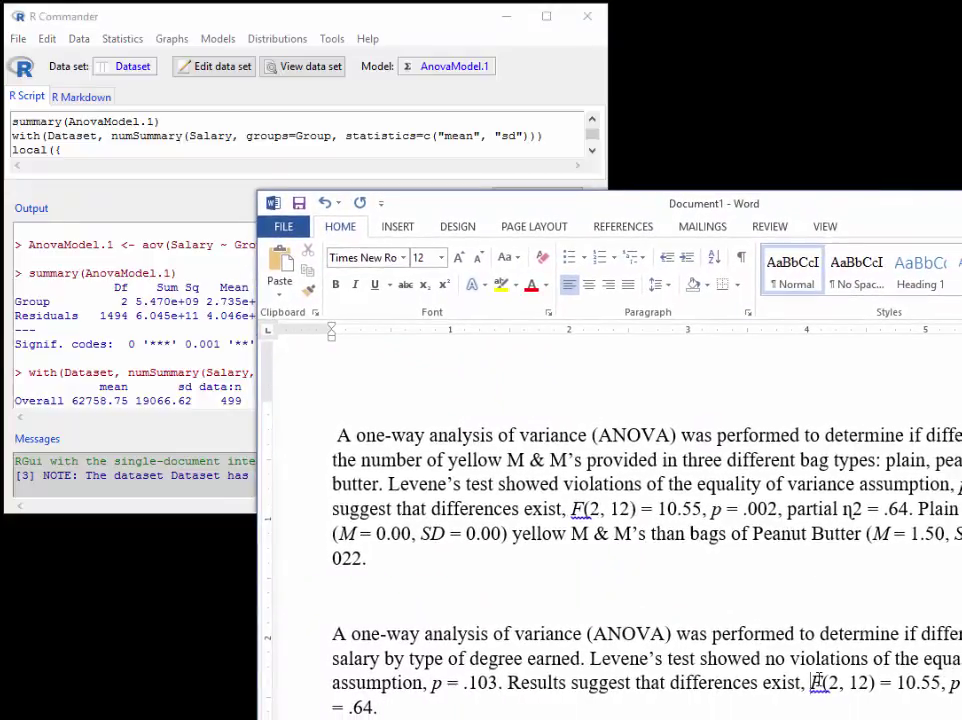
left_click_drag(811, 686, 826, 686)
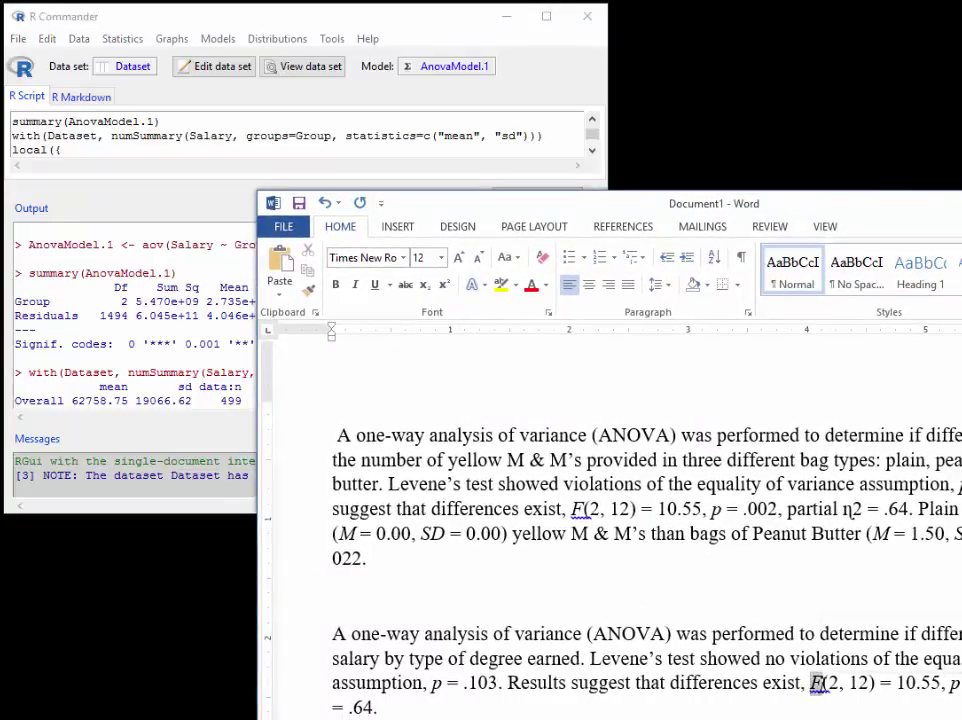
double_click(833, 682)
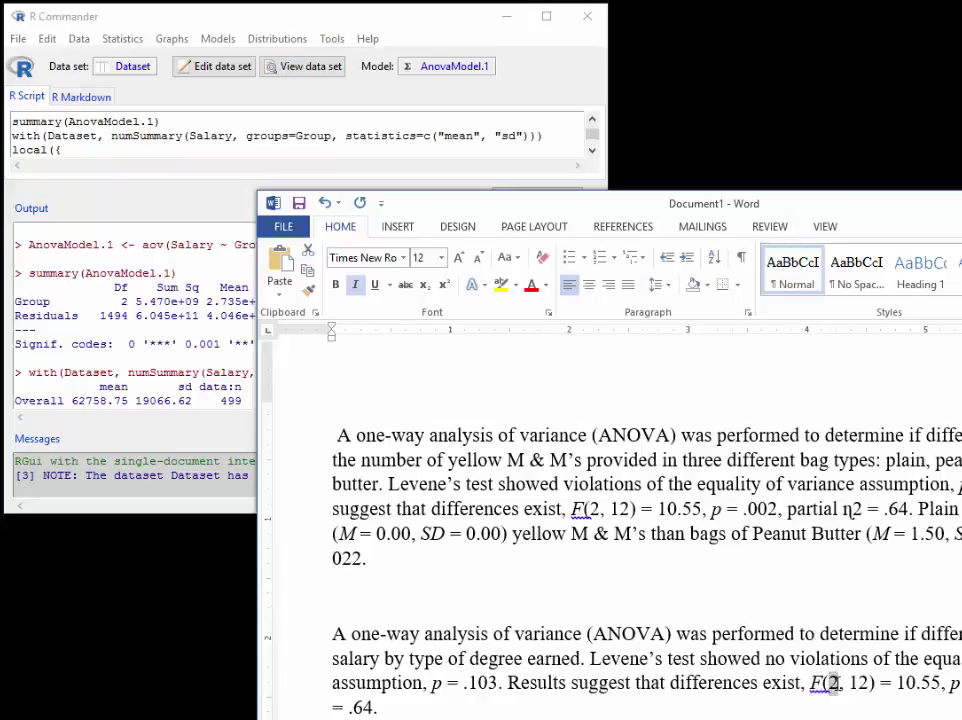
left_click_drag(833, 682, 870, 684)
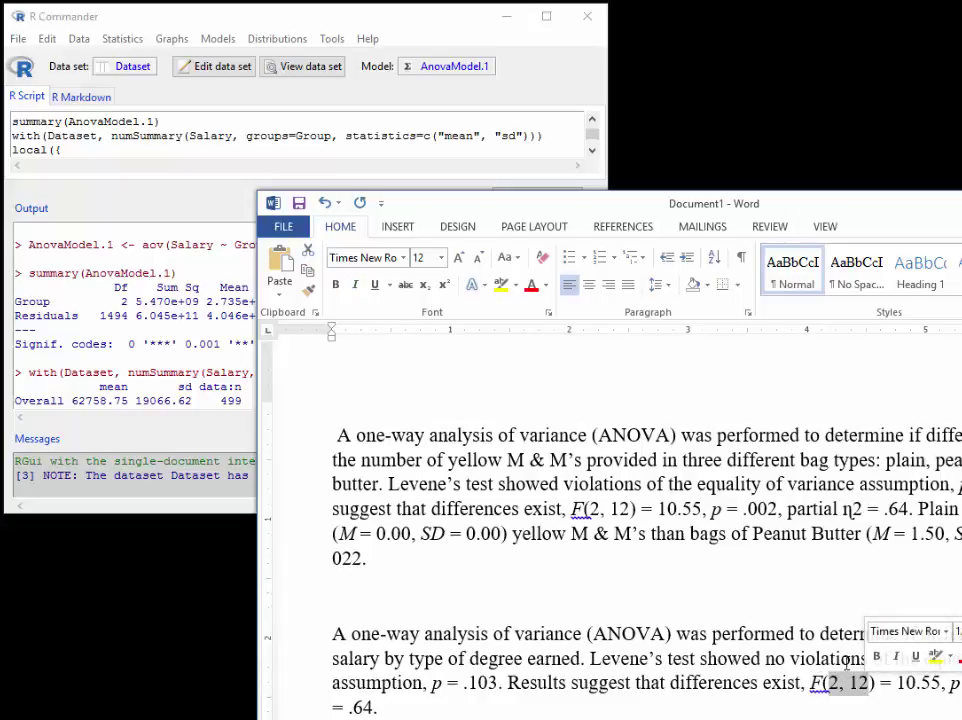
type("2,")
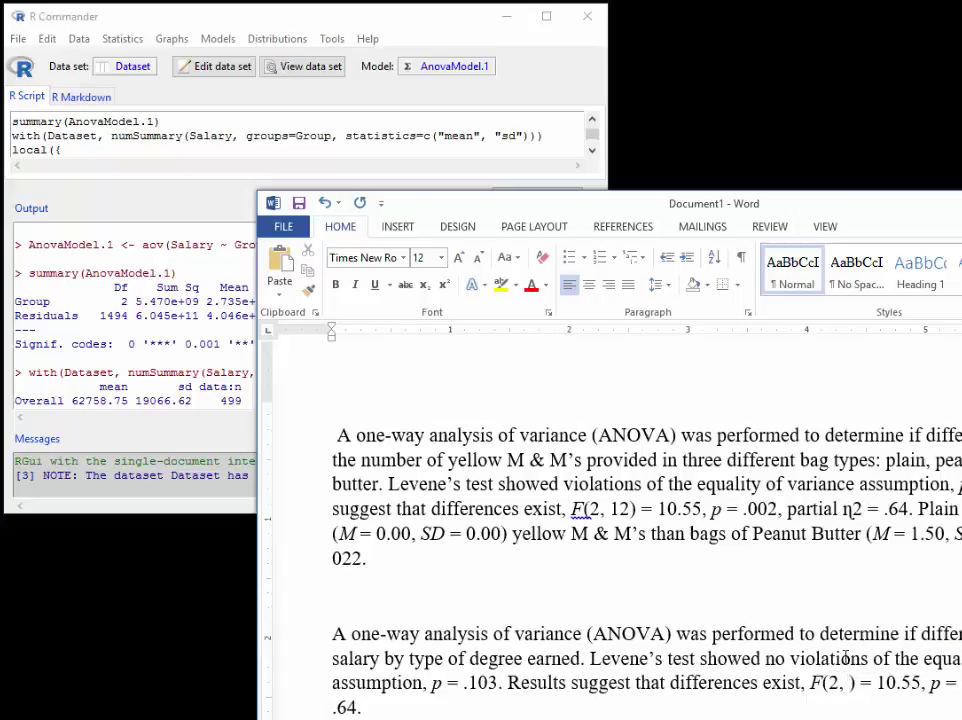
type("1494")
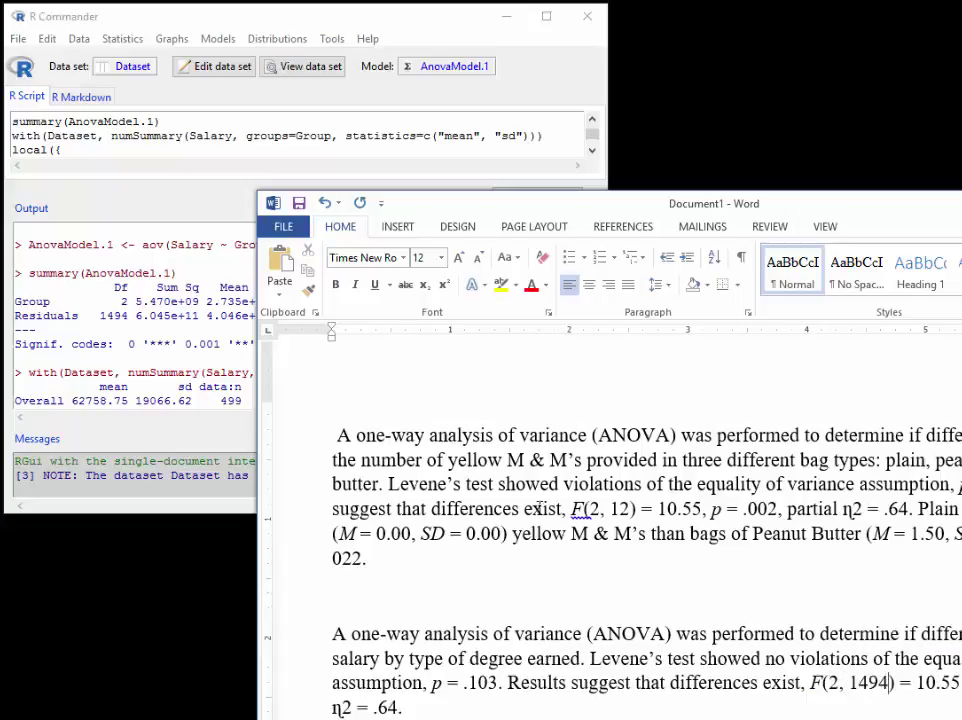
- Replace the F value 10.55 with 6.76 from the ANOVA table
left_click(133, 316)
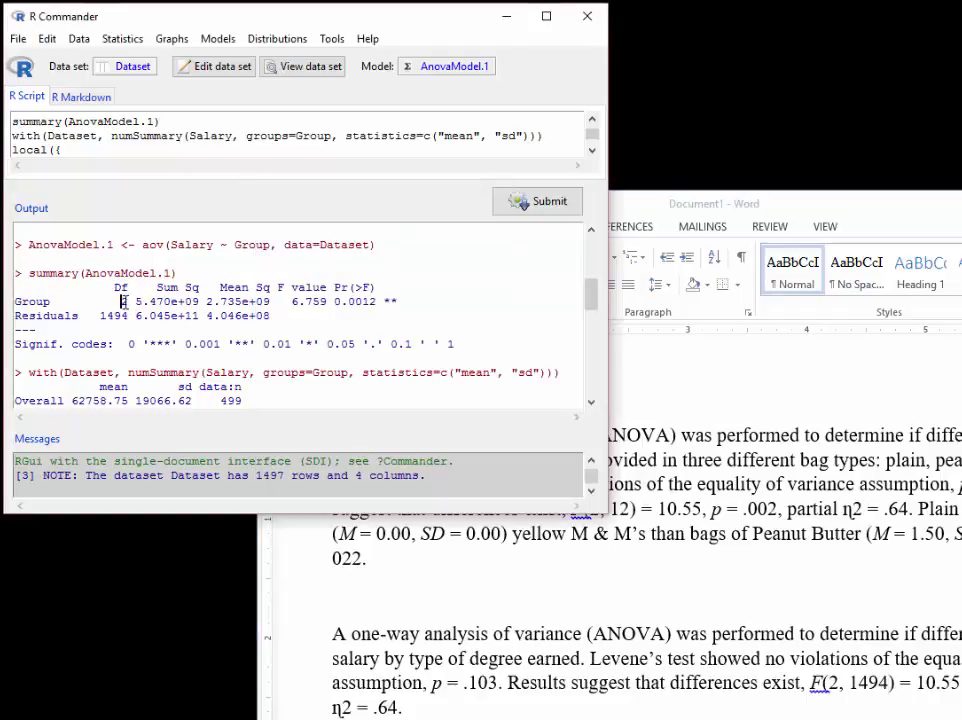
left_click(670, 514)
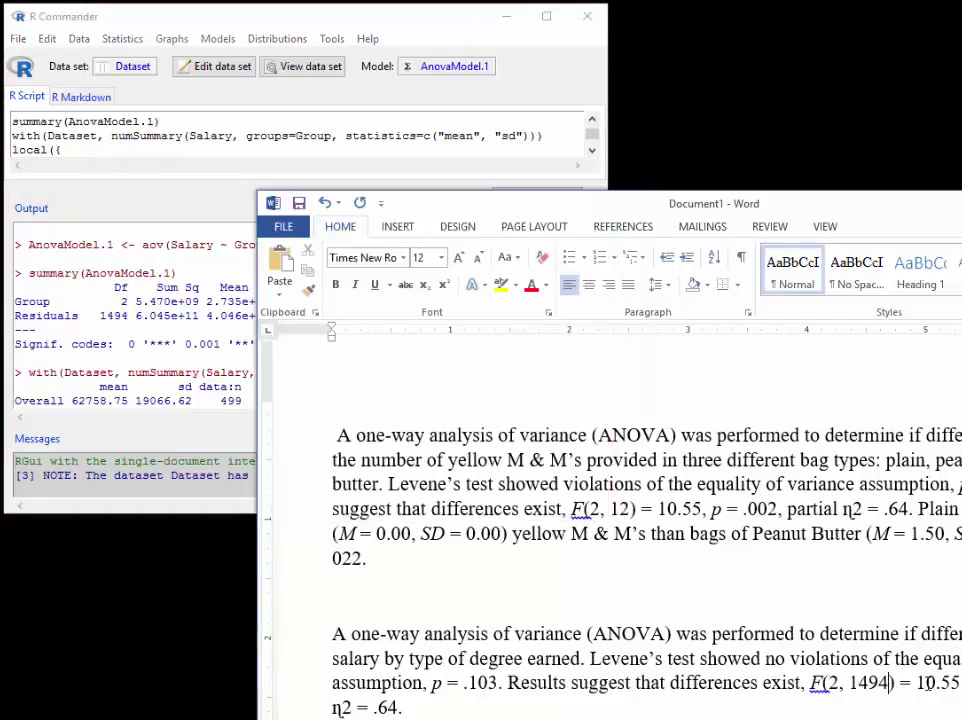
left_click(164, 240)
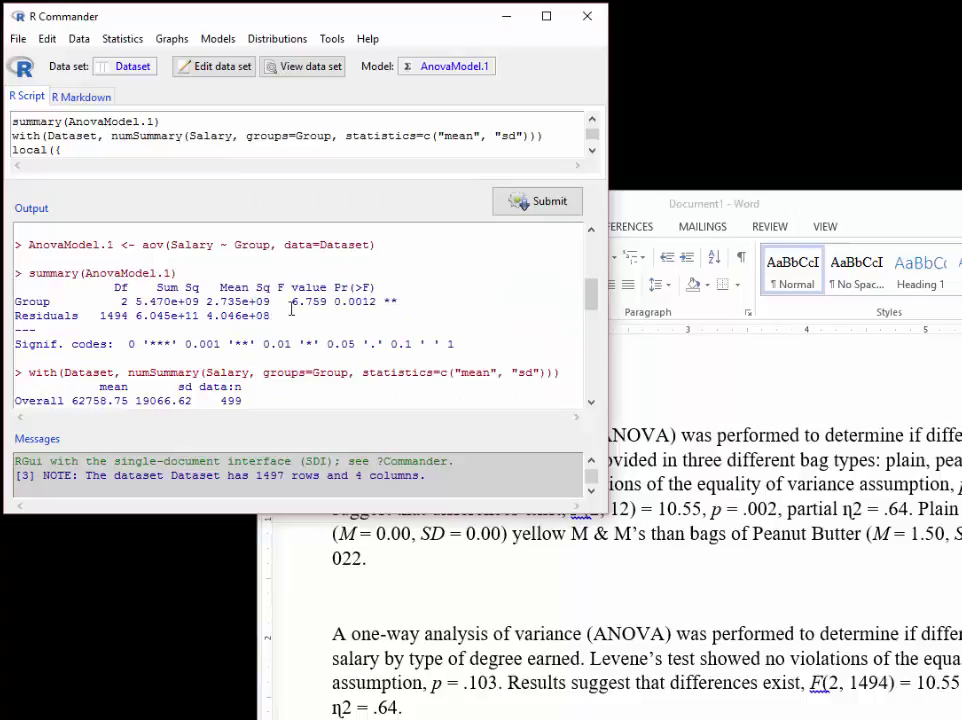
left_click(220, 315)
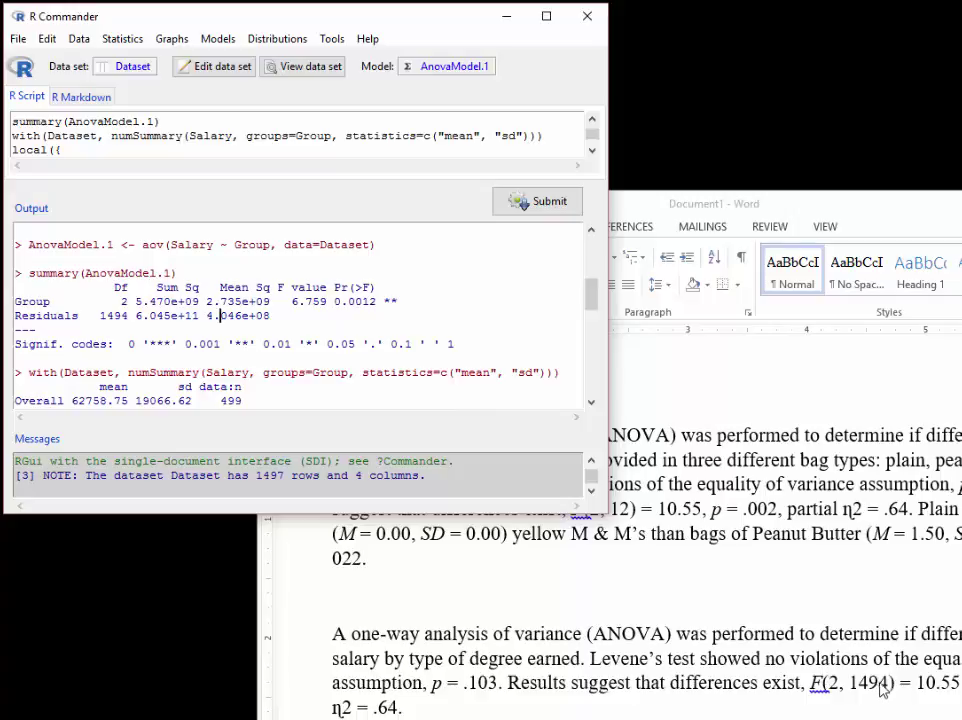
left_click(936, 685)
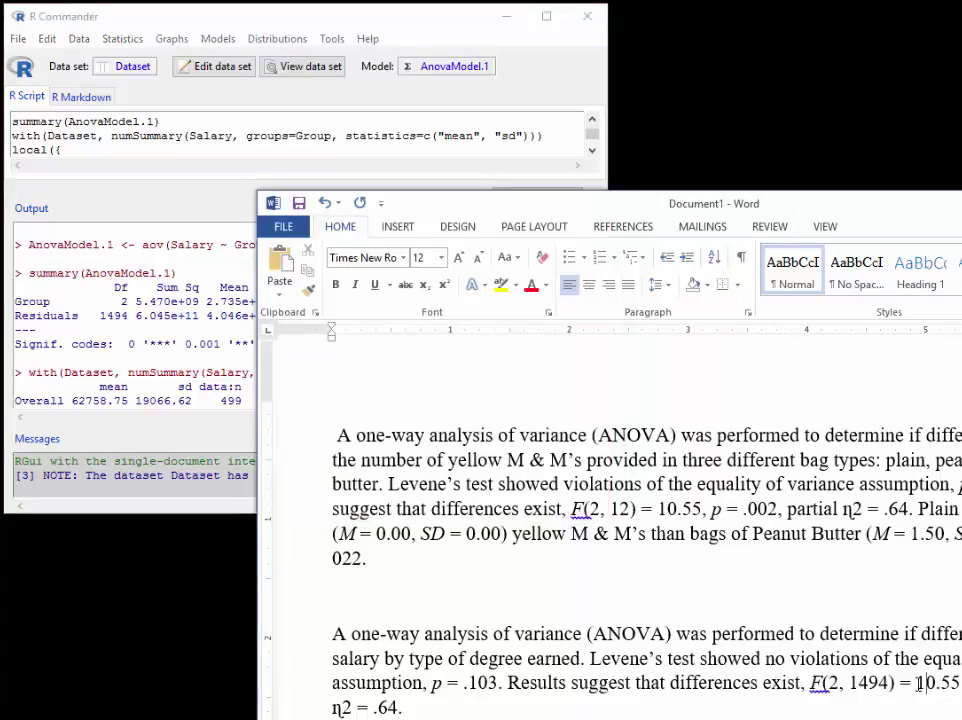
double_click(938, 684)
type("6.76,")
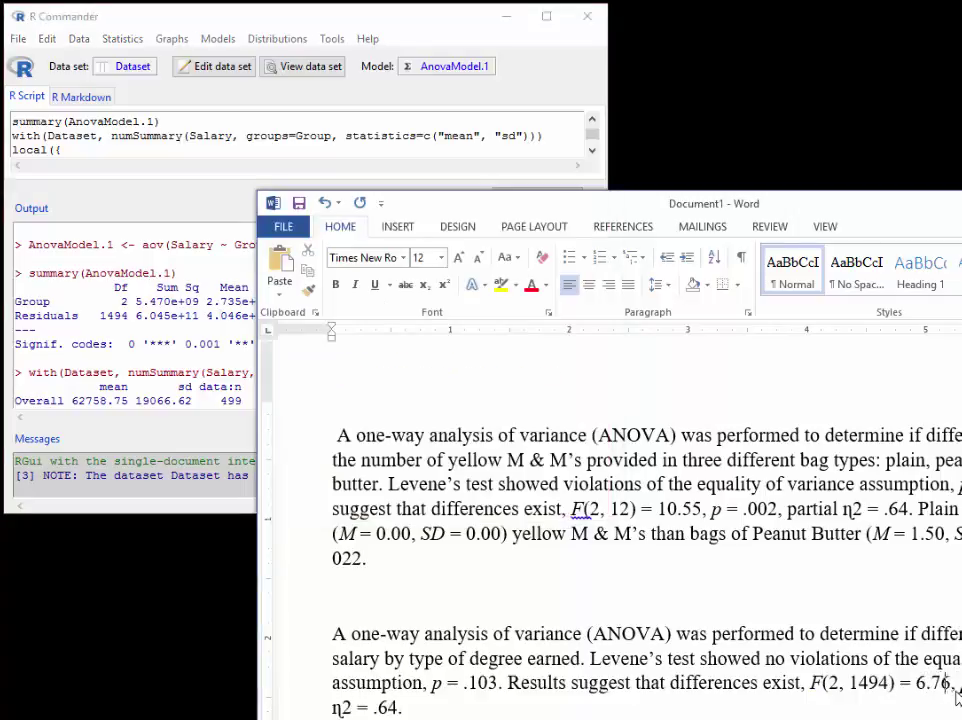
- Check the Group p-value 0.0012 and make the 2 after η superscript
left_click(178, 358)
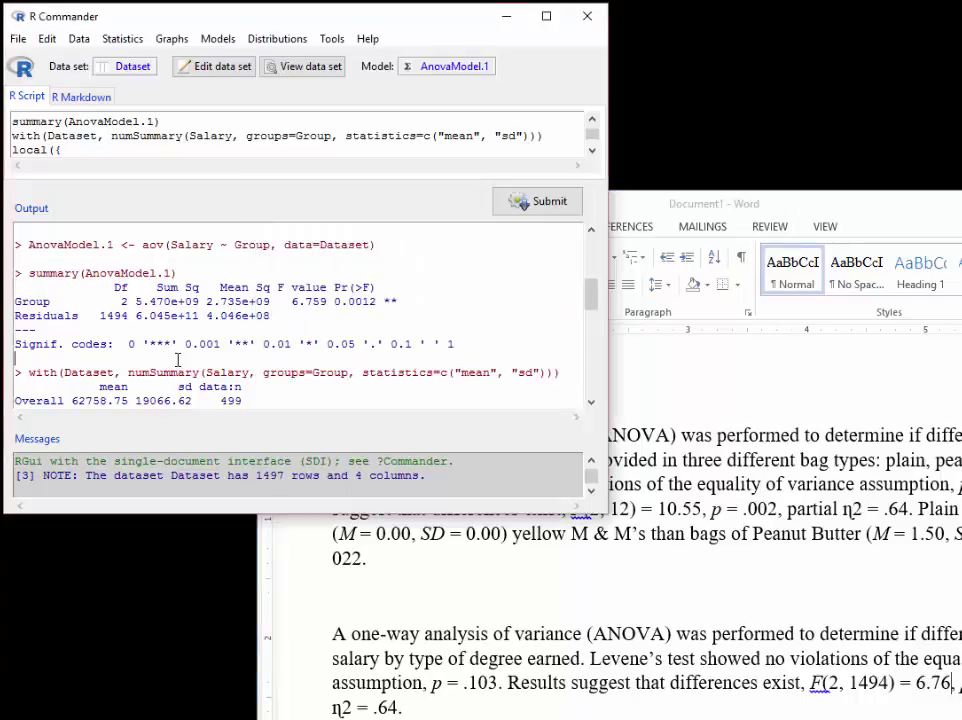
double_click(355, 301)
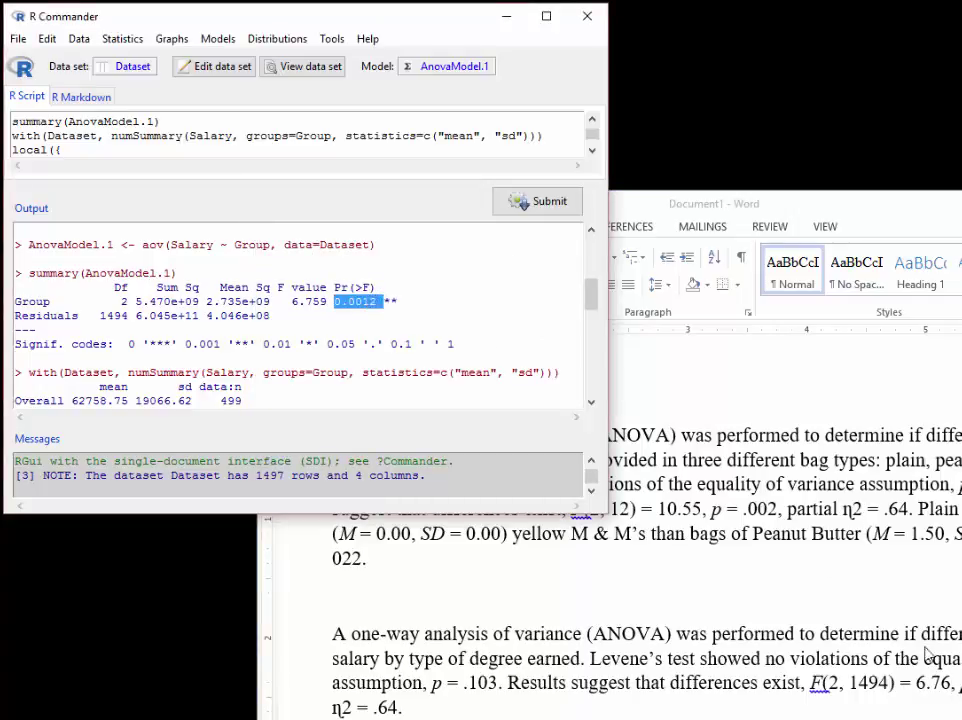
left_click(698, 492)
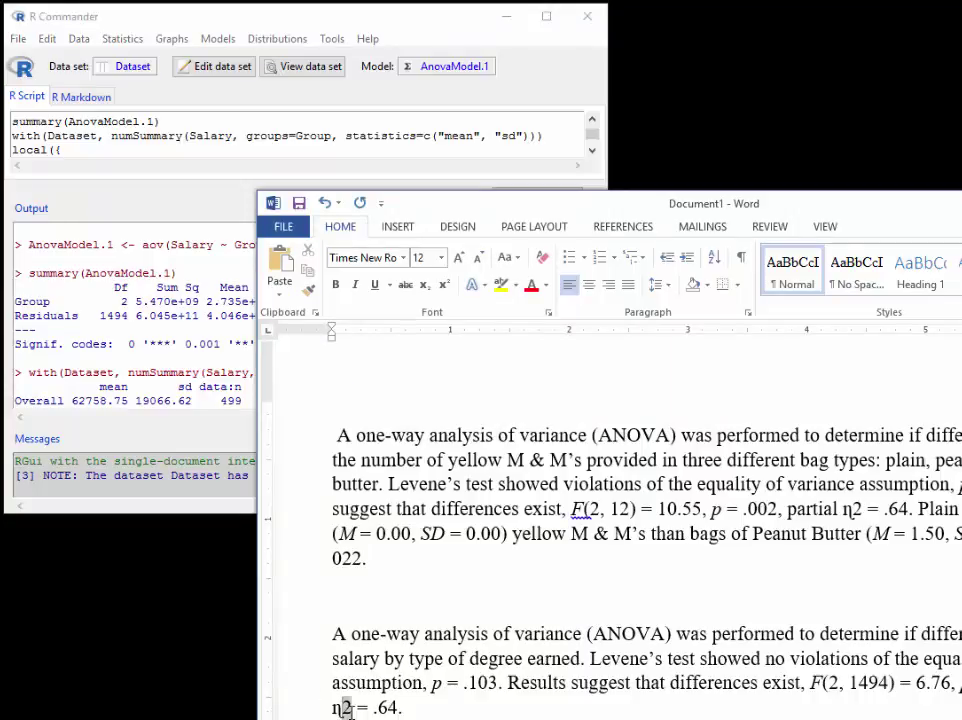
key("shift+Left")
left_click(447, 288)
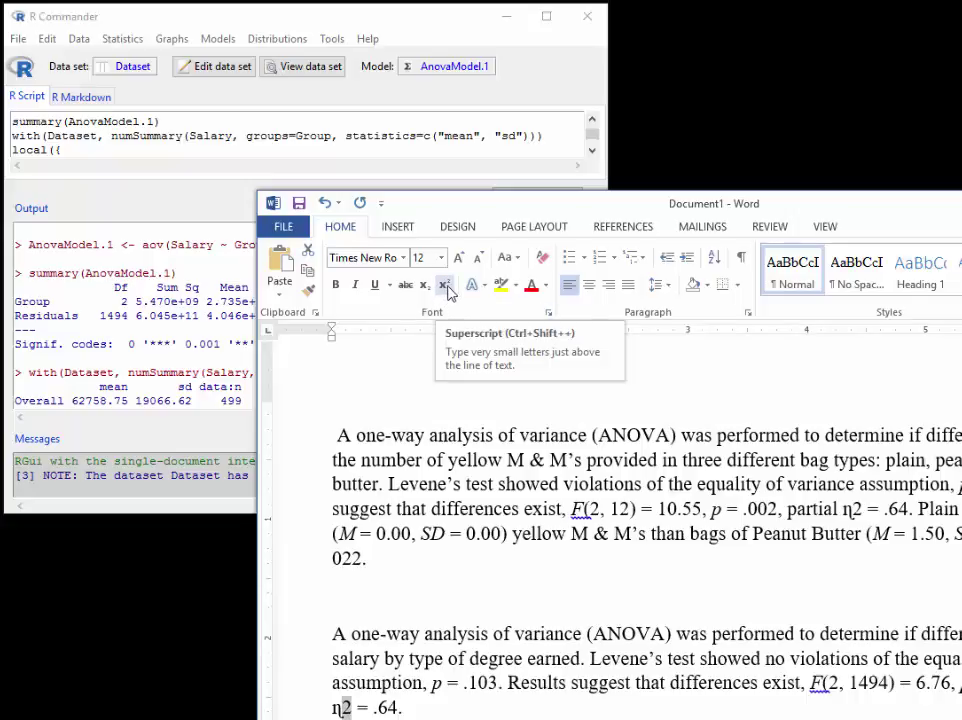
left_click(446, 287)
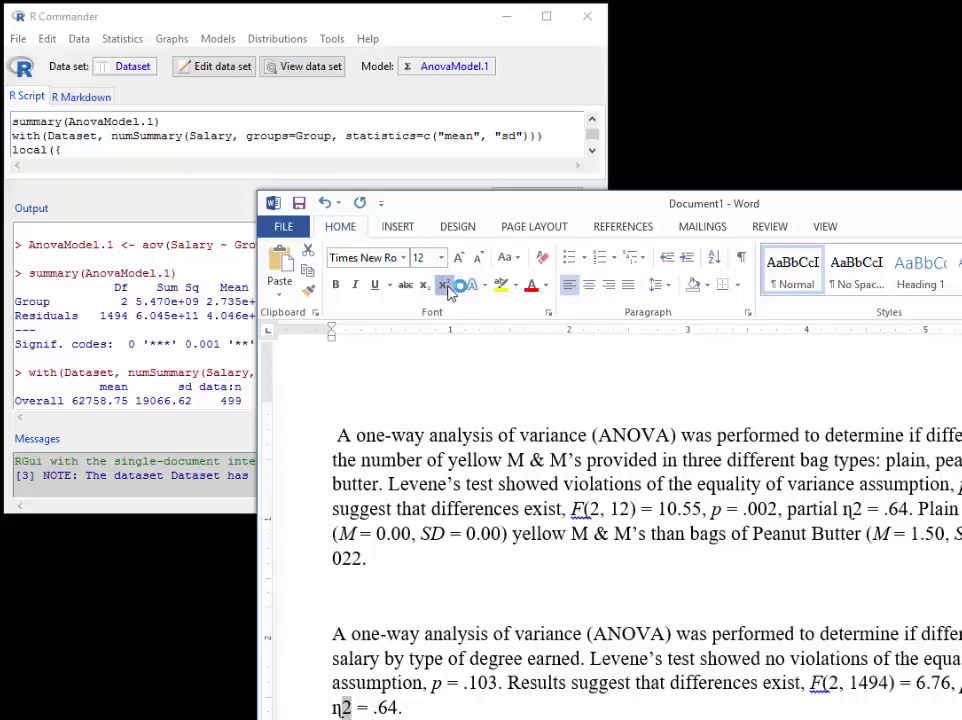
- Change the partial η² effect size from .64 to .01, per the spreadsheet calculation
left_click(389, 708)
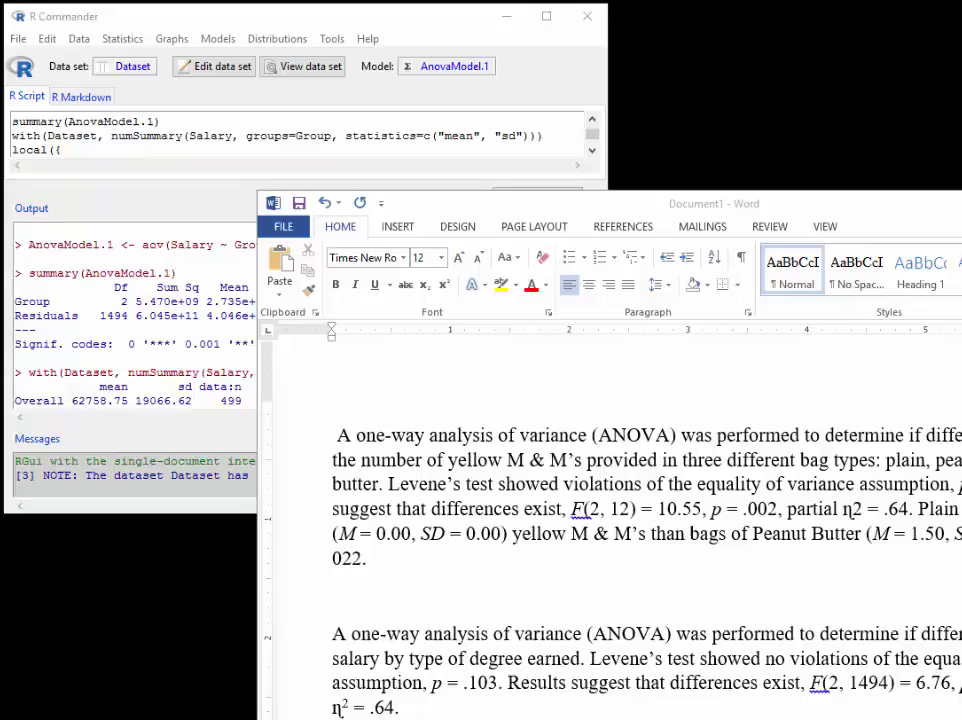
key("alt+Tab")
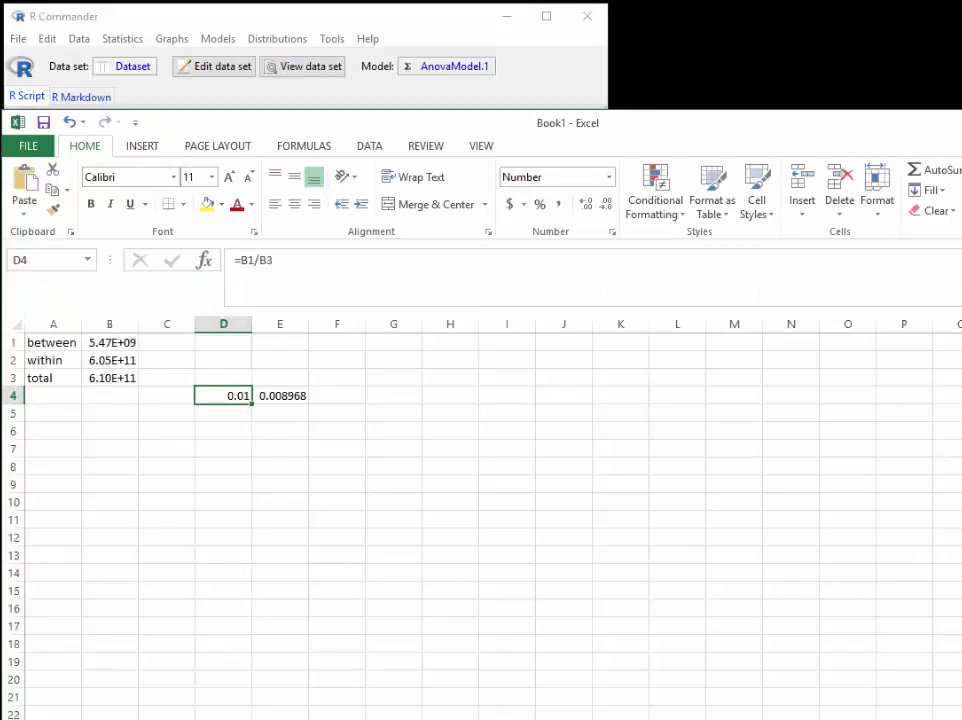
key("alt+Tab")
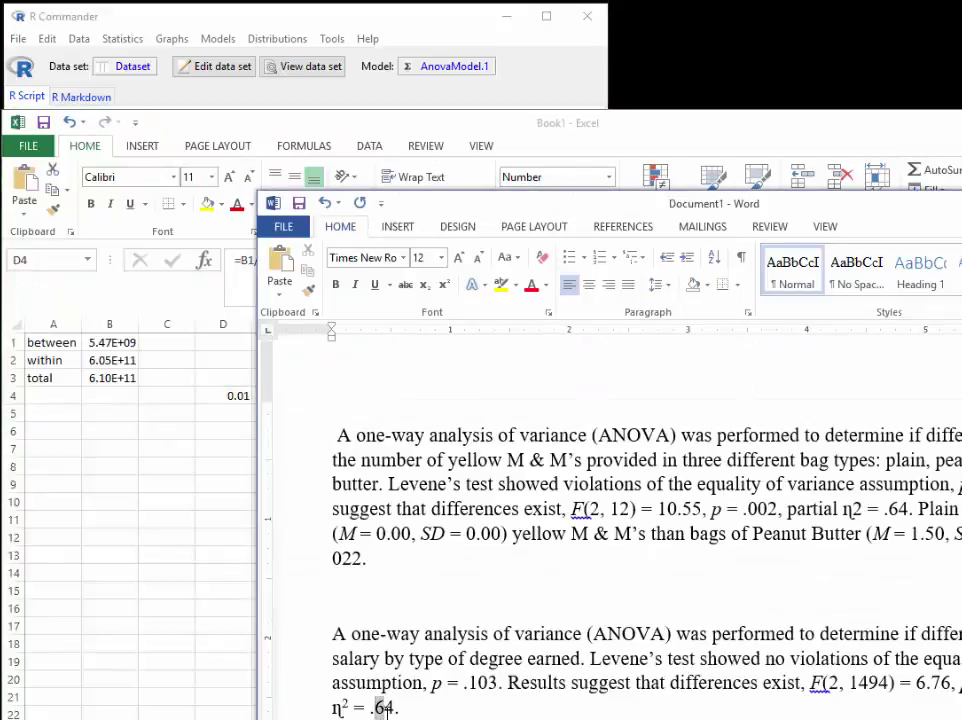
double_click(383, 708)
type("01")
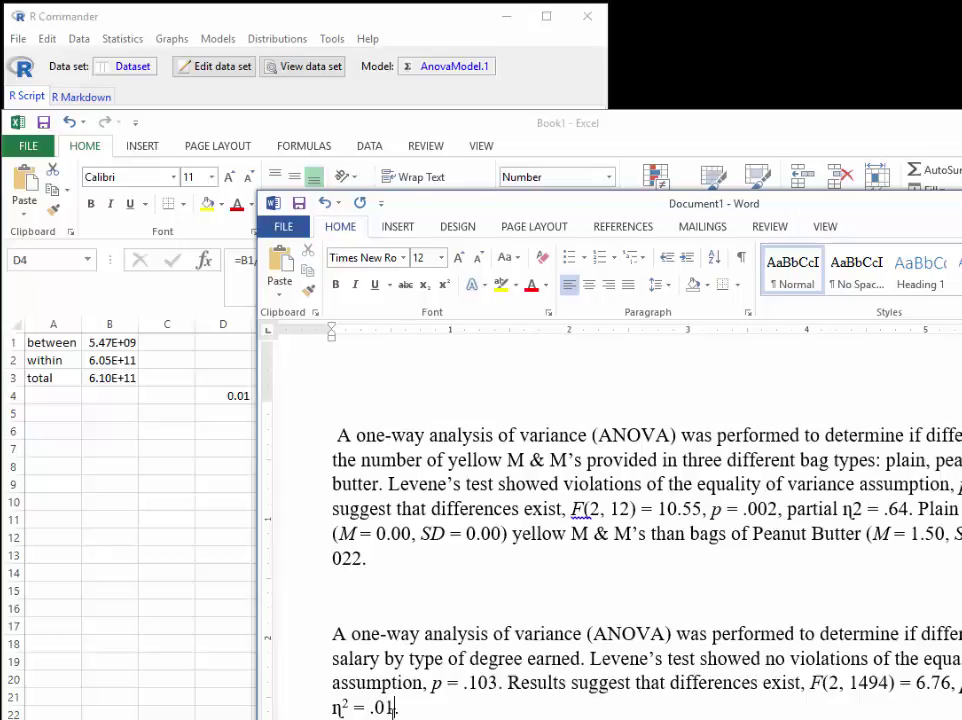
left_click_drag(672, 208, 423, 14)
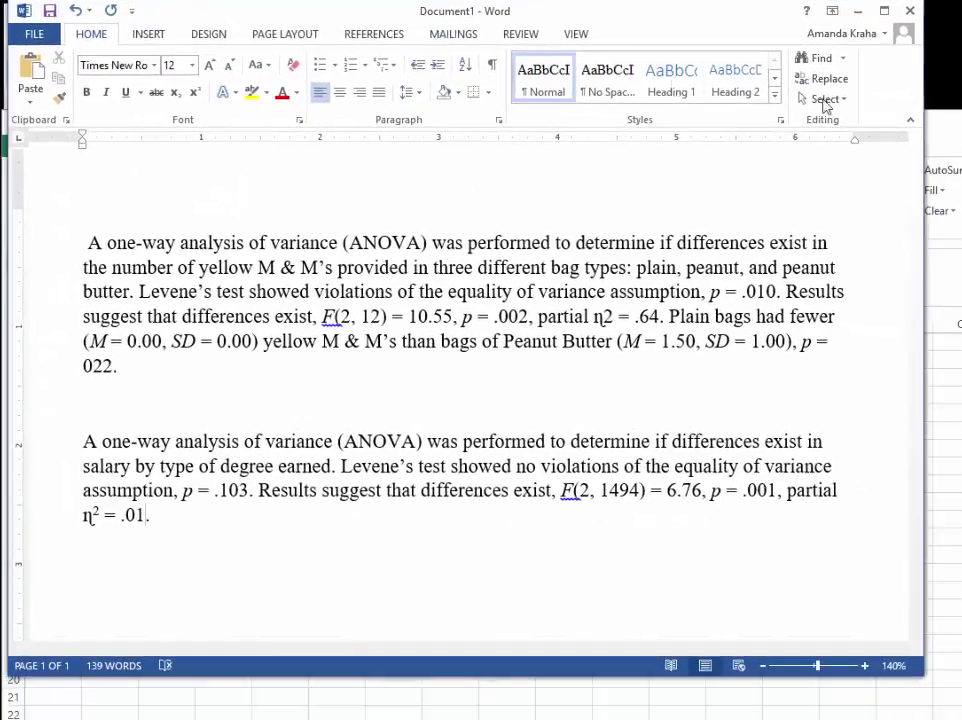
- Reread the Levene's sentence (p = .103) and the F/η² sentence, then bring R Commander forward
key("alt+Tab")
key("alt+Tab")
left_click(624, 466)
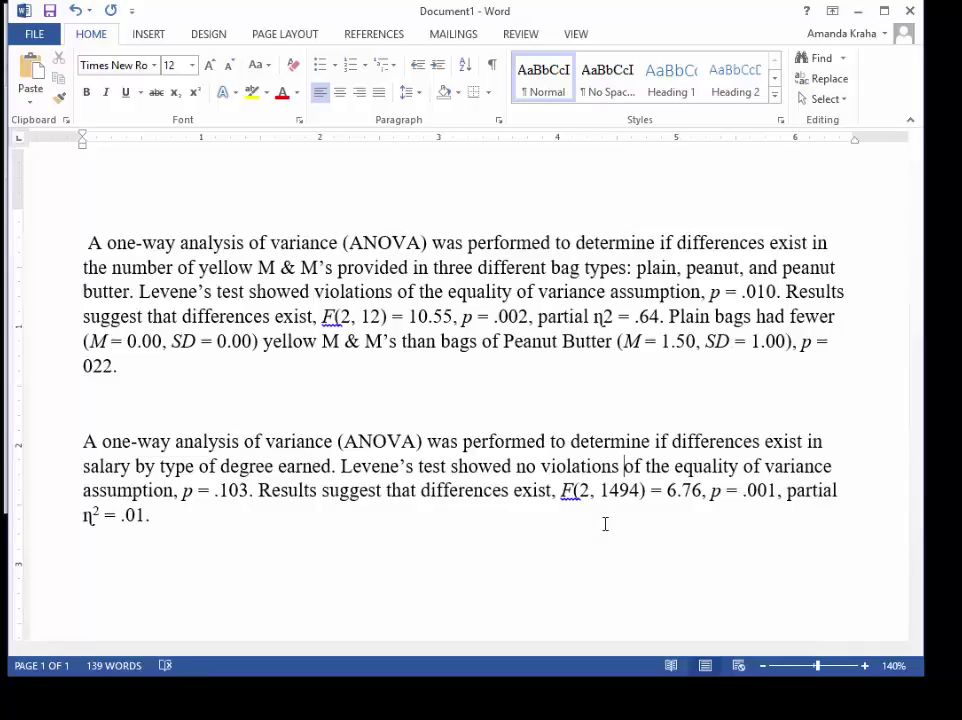
left_click_drag(333, 466, 760, 466)
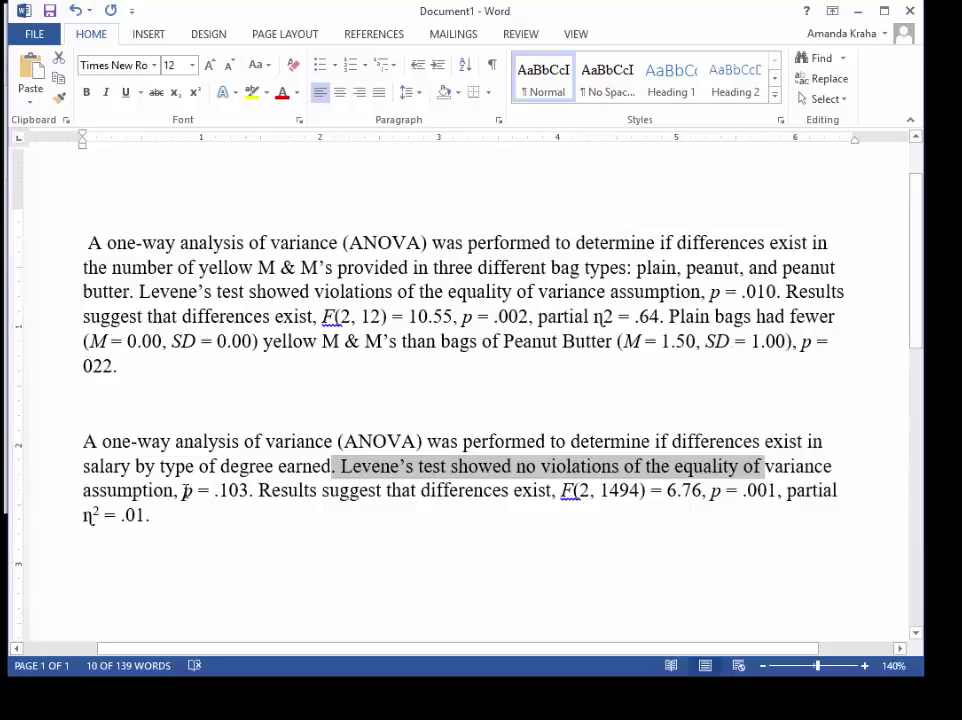
left_click_drag(183, 490, 243, 543)
left_click(264, 490)
left_click_drag(389, 11, 420, 70)
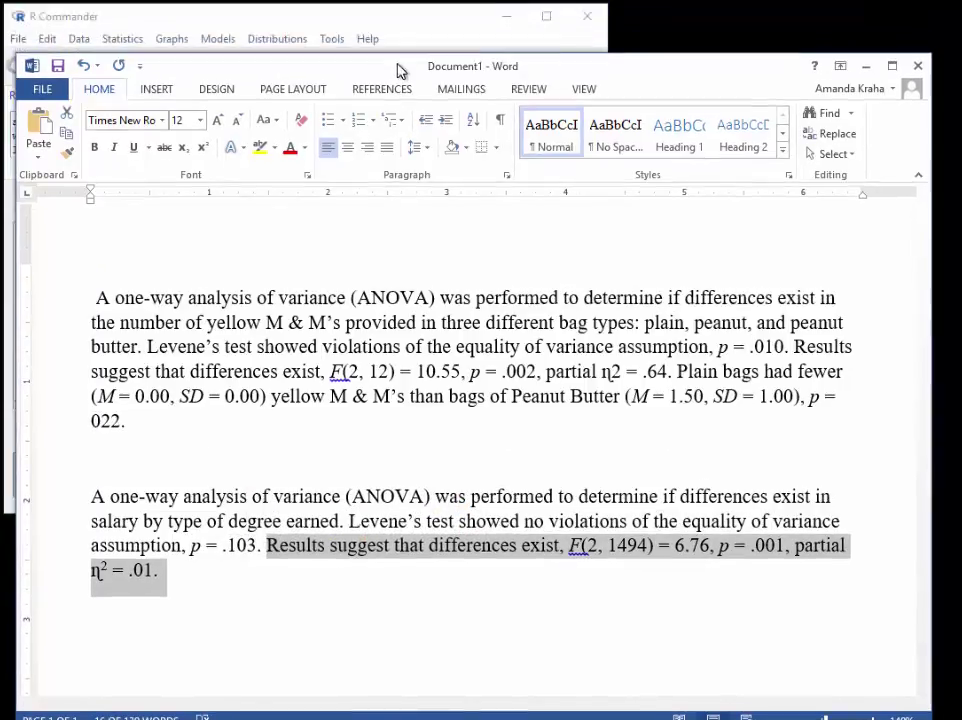
left_click(410, 14)
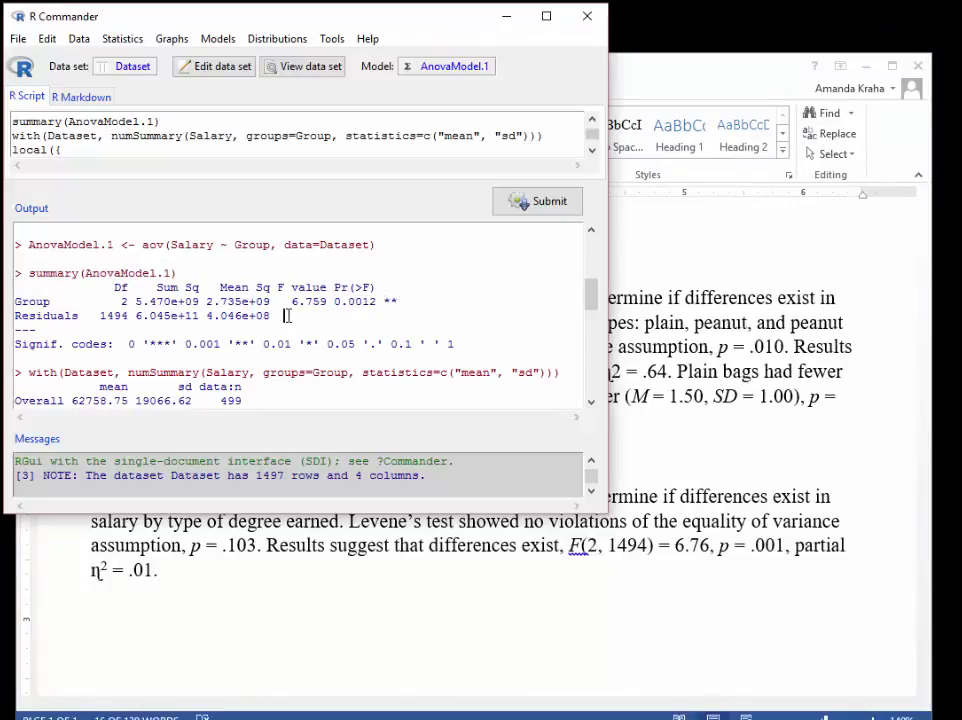
- Review the Overall, PhD and PsyD salary summaries in the output
left_click(286, 316)
scroll(287, 316, "down", 2)
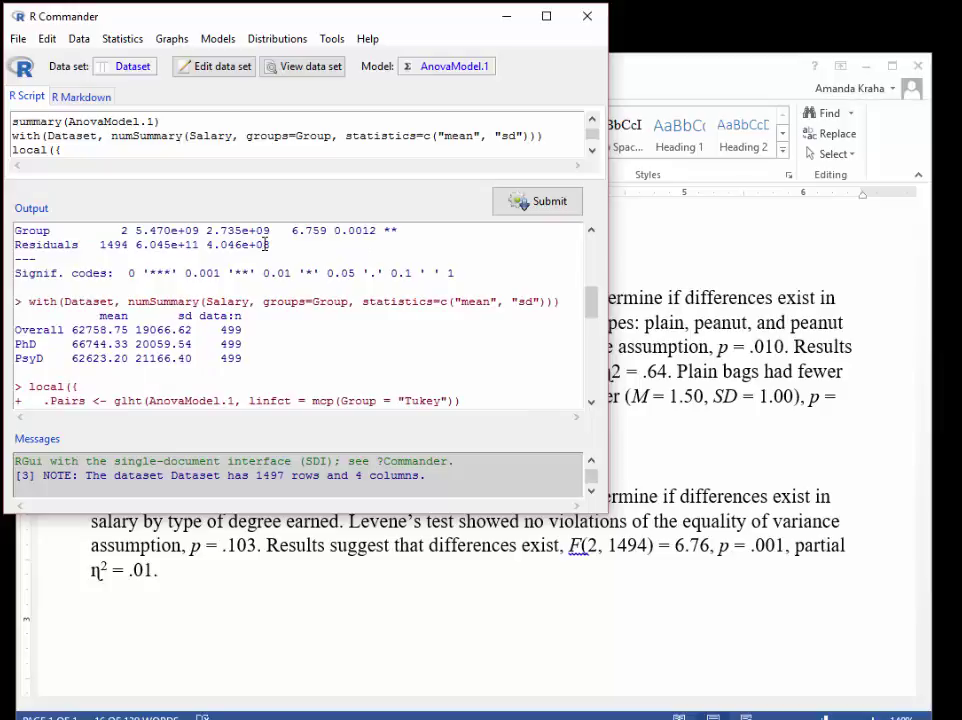
left_click_drag(15, 330, 243, 358)
left_click(245, 358)
- Scroll down to the Simultaneous Tests table of Tukey Contrasts and highlight its rows
scroll(322, 305, "down", 5)
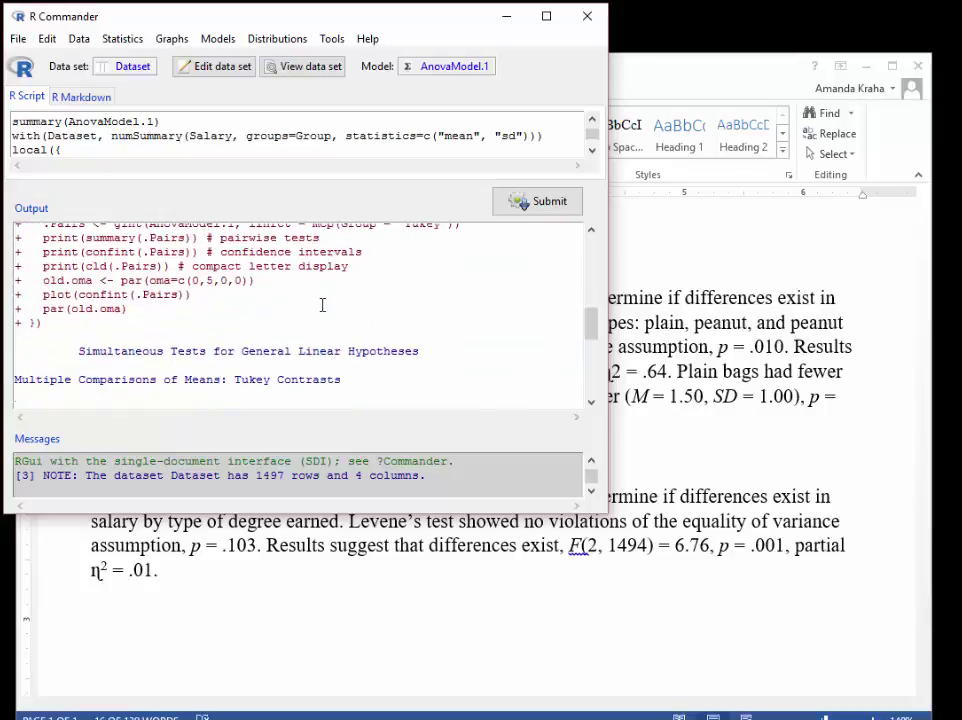
scroll(322, 305, "down", 1)
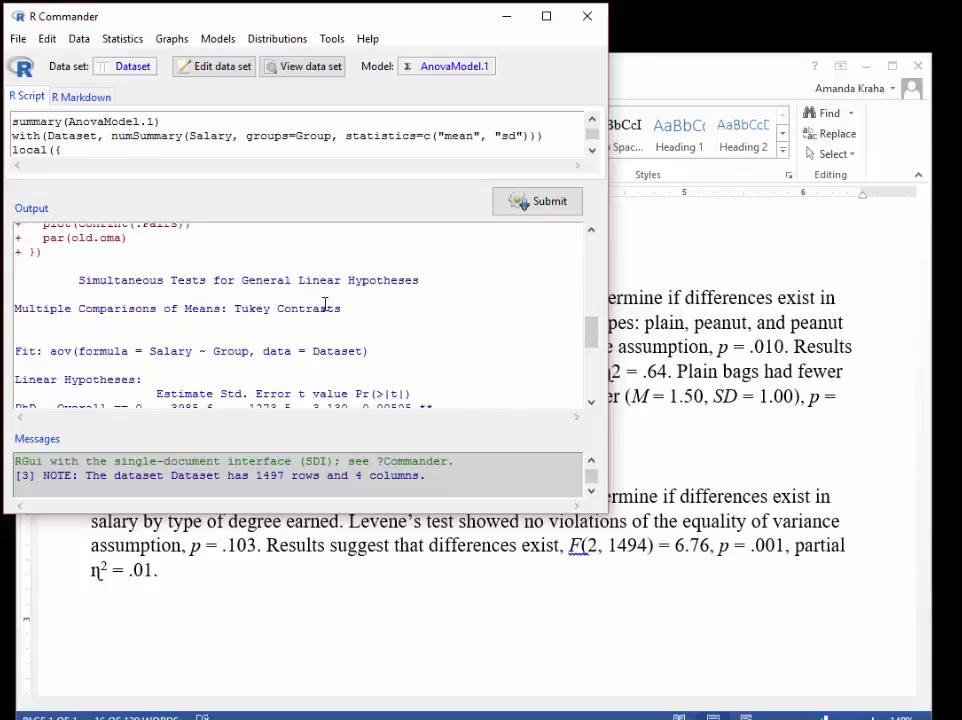
left_click_drag(79, 280, 417, 280)
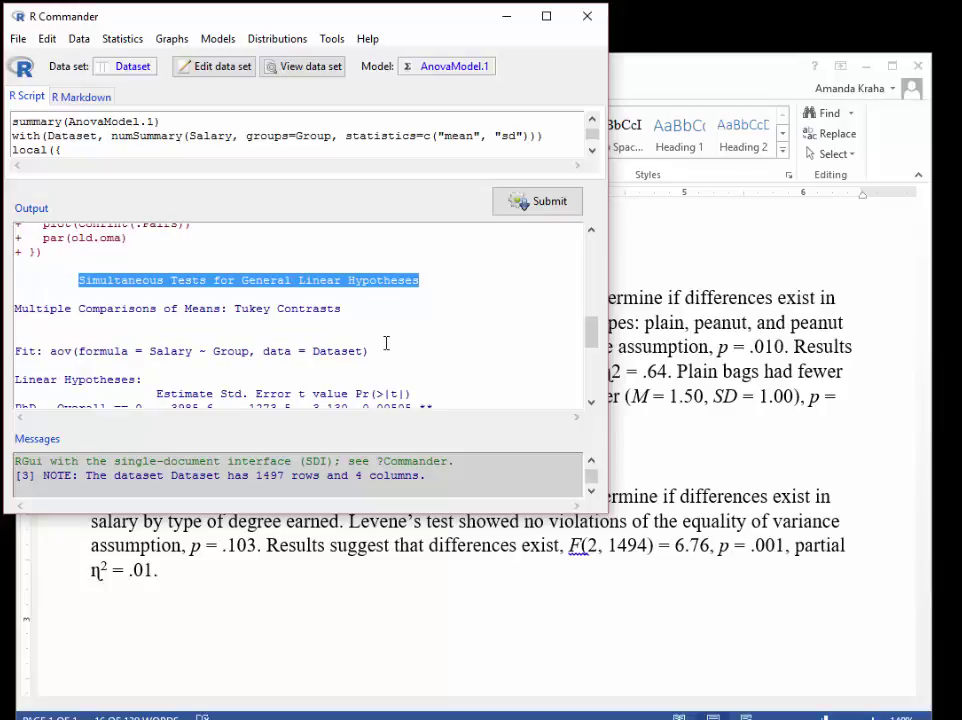
left_click_drag(349, 311, 236, 314)
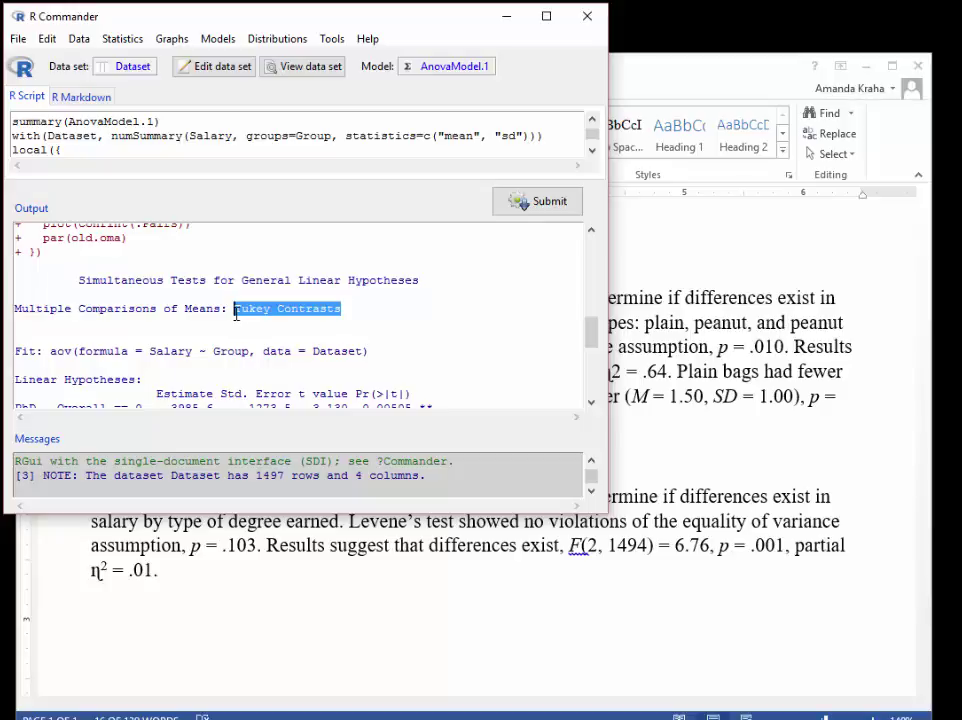
scroll(236, 312, "down", 3)
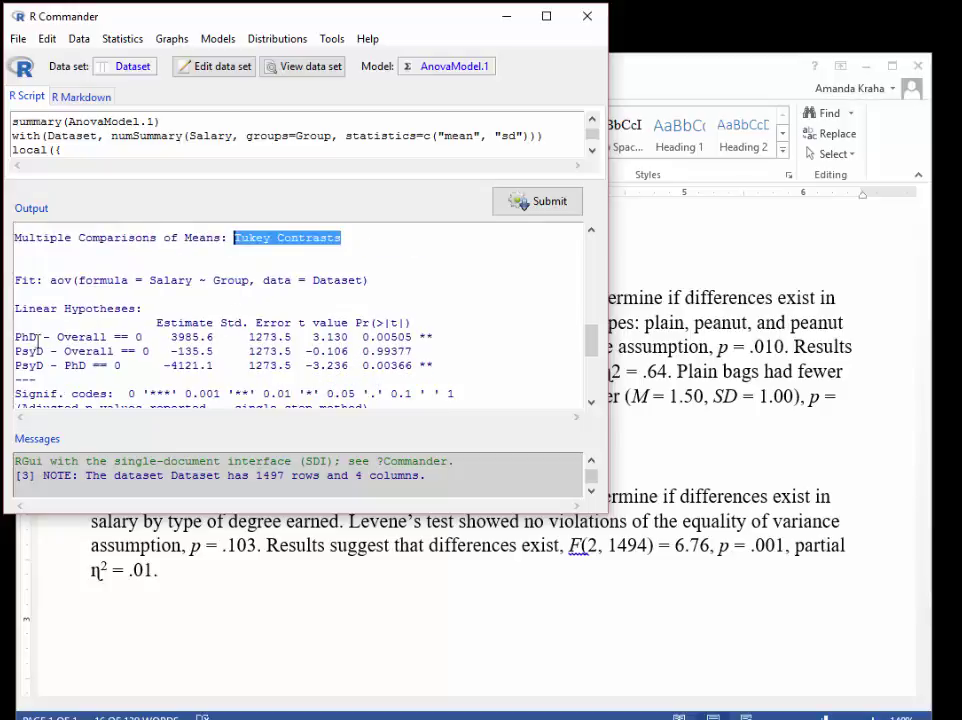
left_click_drag(15, 309, 438, 366)
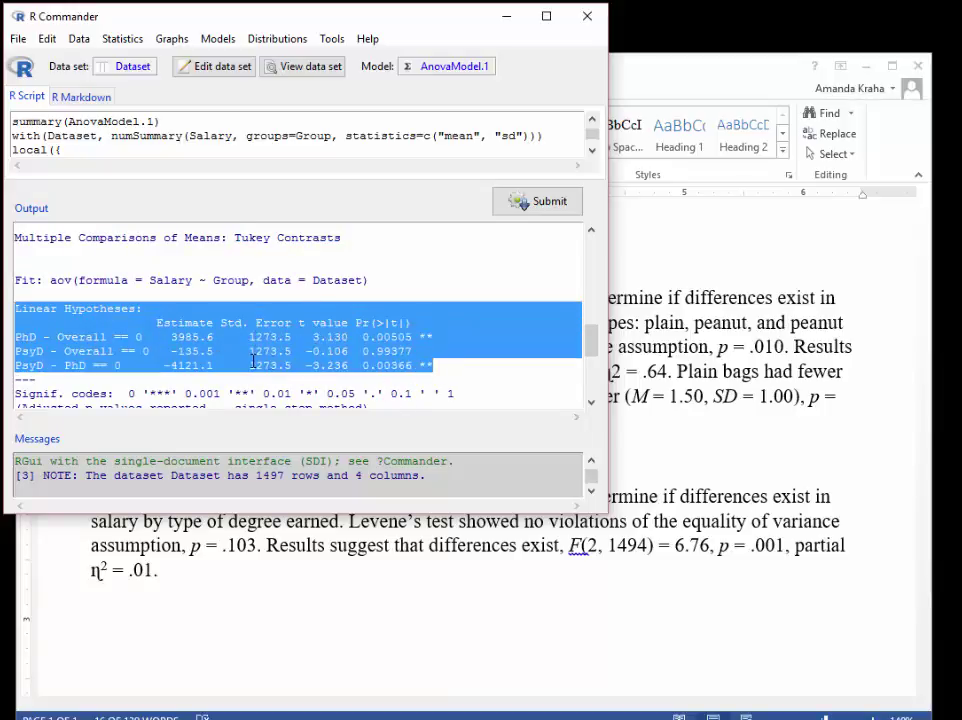
- Read the PhD vs Overall contrast: estimate 3985.6, SE 1273.5, t 3.130, p 0.00505
left_click_drag(15, 337, 36, 337)
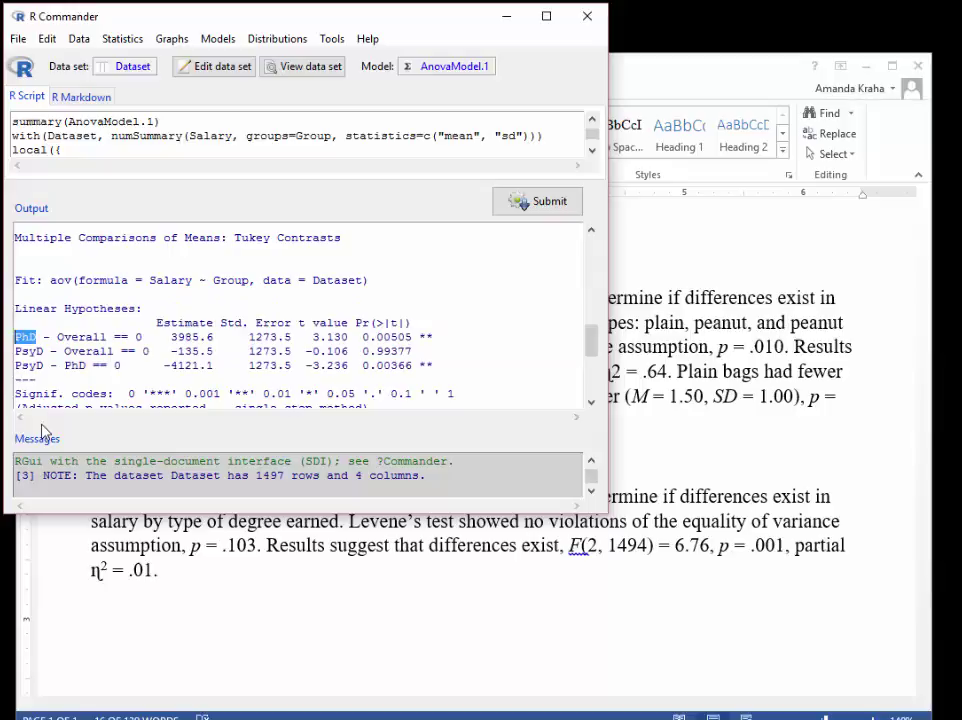
double_click(80, 337)
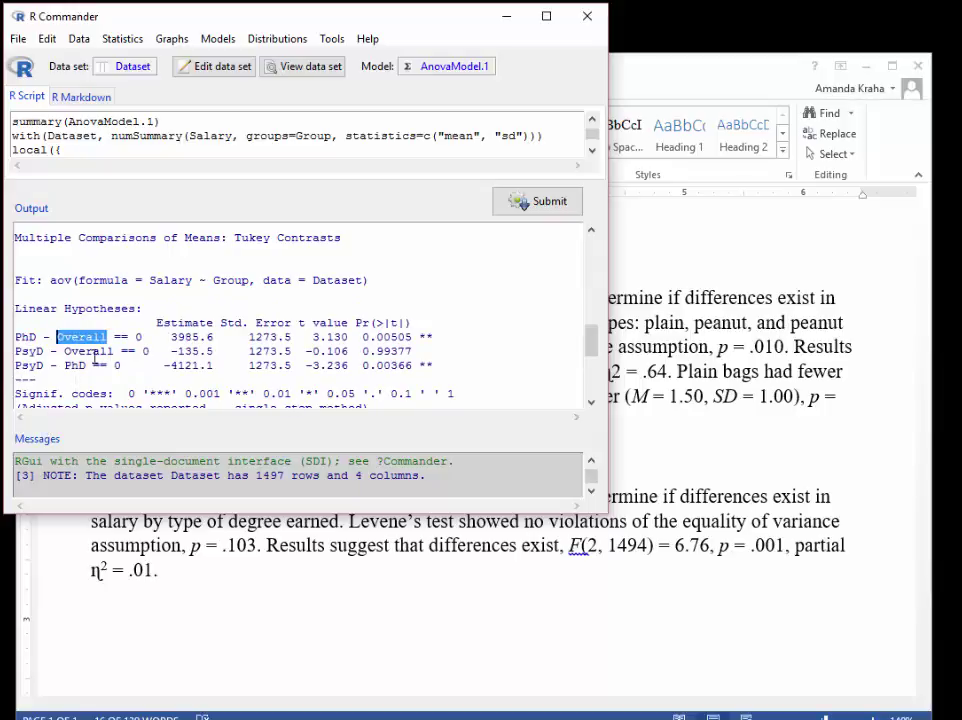
double_click(192, 338)
double_click(272, 338)
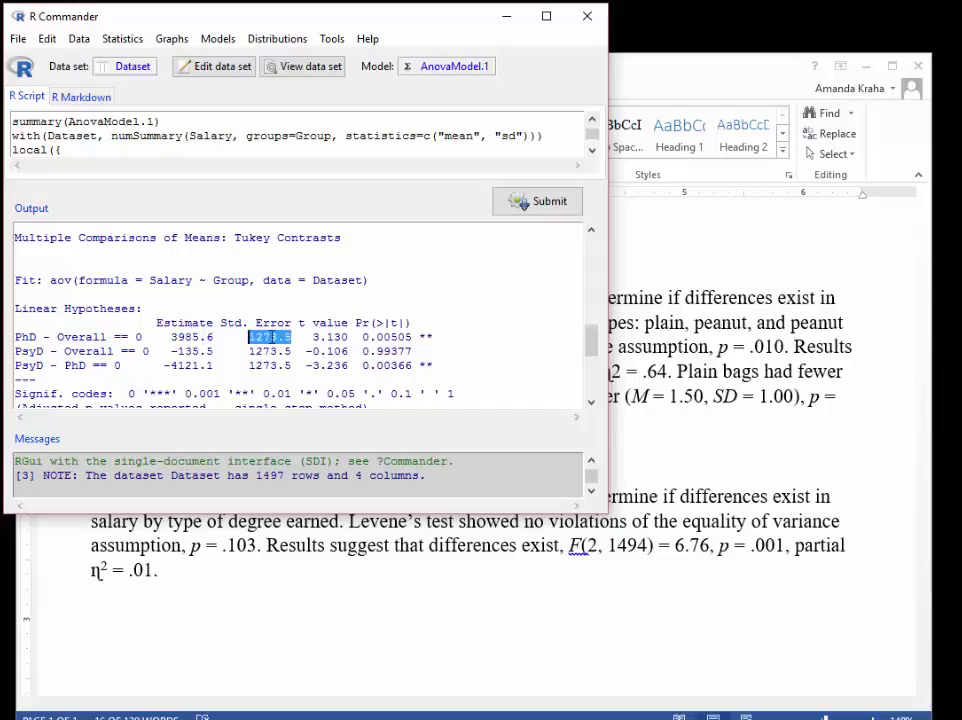
double_click(330, 338)
double_click(386, 338)
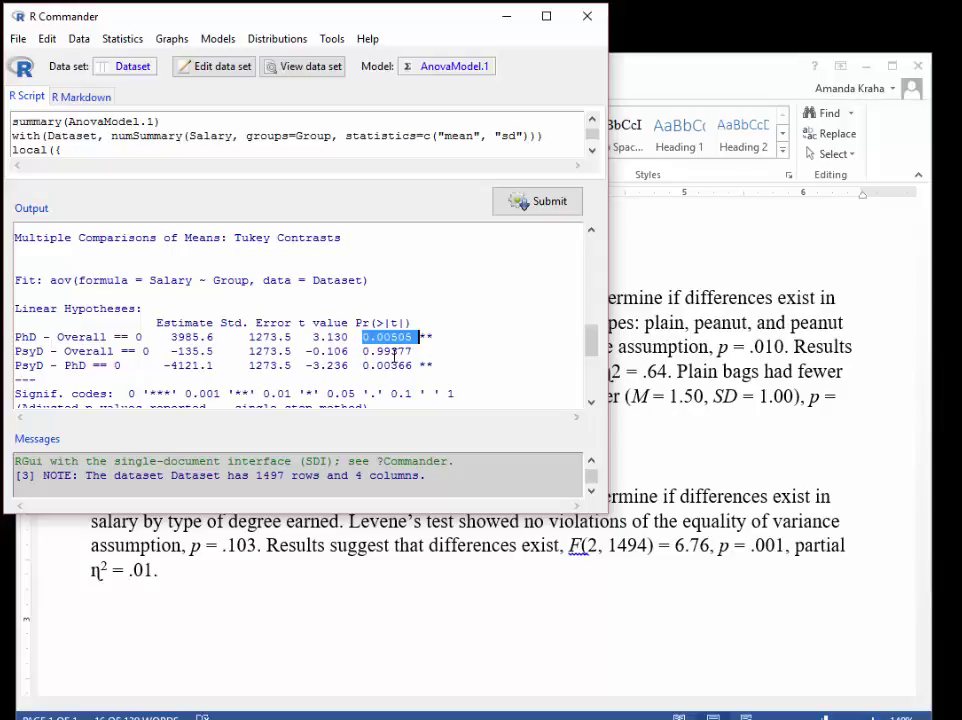
- Compare the Tukey p-values for PhD vs Overall and PsyD vs Overall
left_click_drag(357, 322, 412, 322)
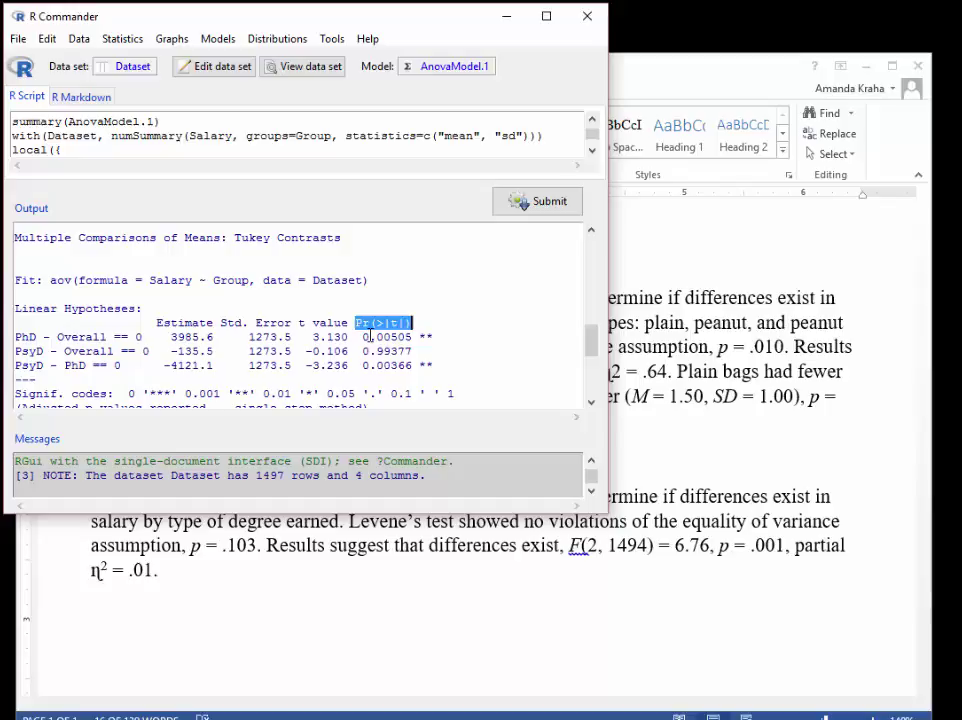
left_click(30, 340)
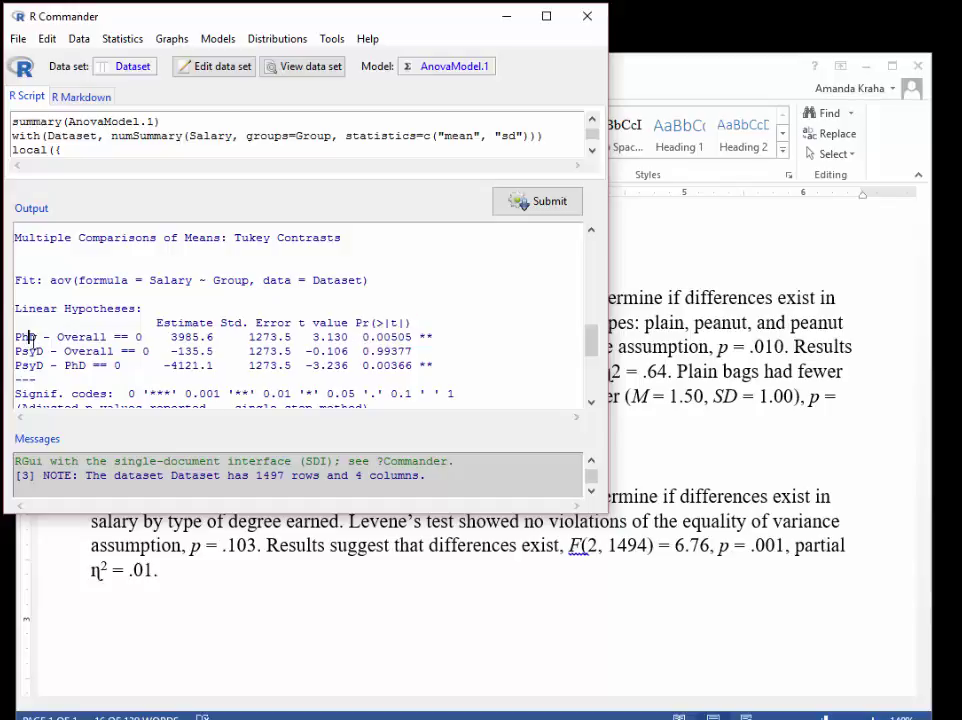
left_click(397, 338)
left_click(376, 351)
left_click_drag(21, 338, 96, 340)
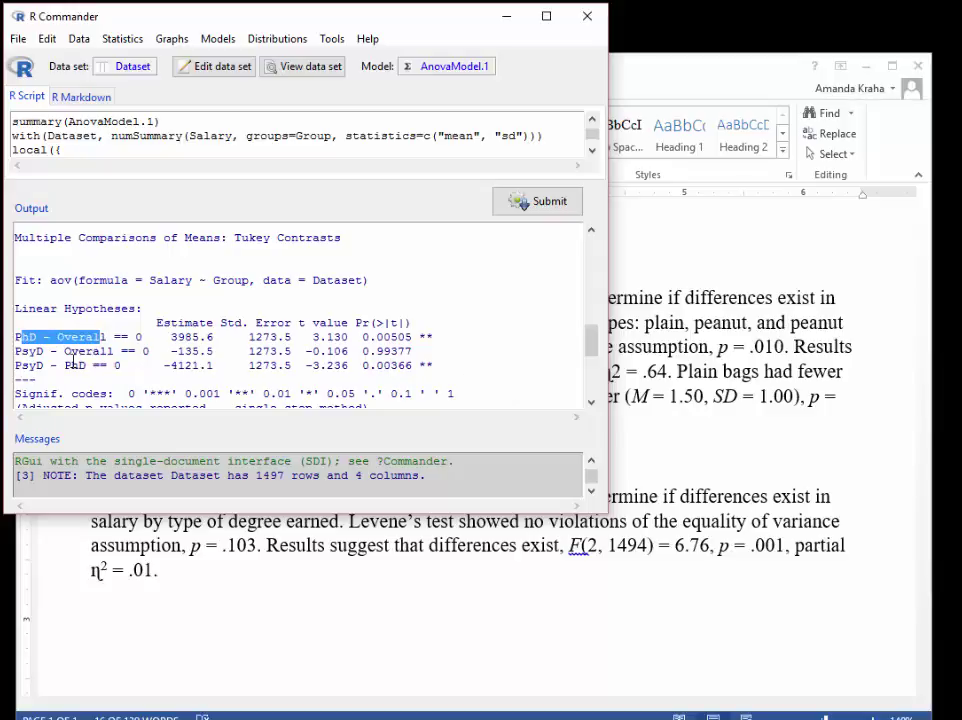
left_click_drag(21, 366, 85, 377)
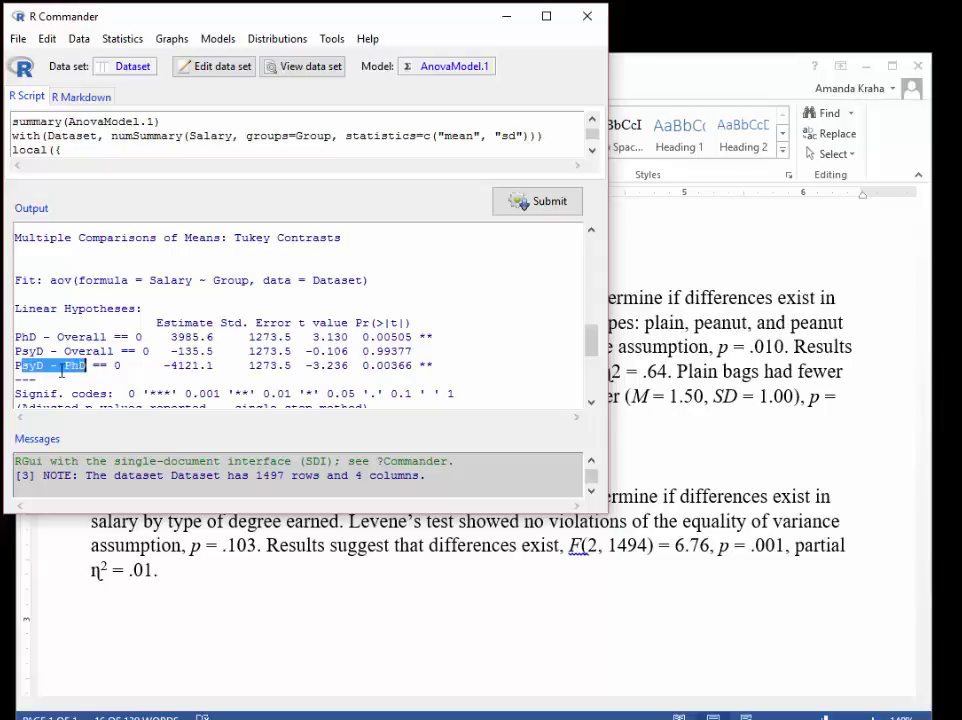
left_click(63, 367)
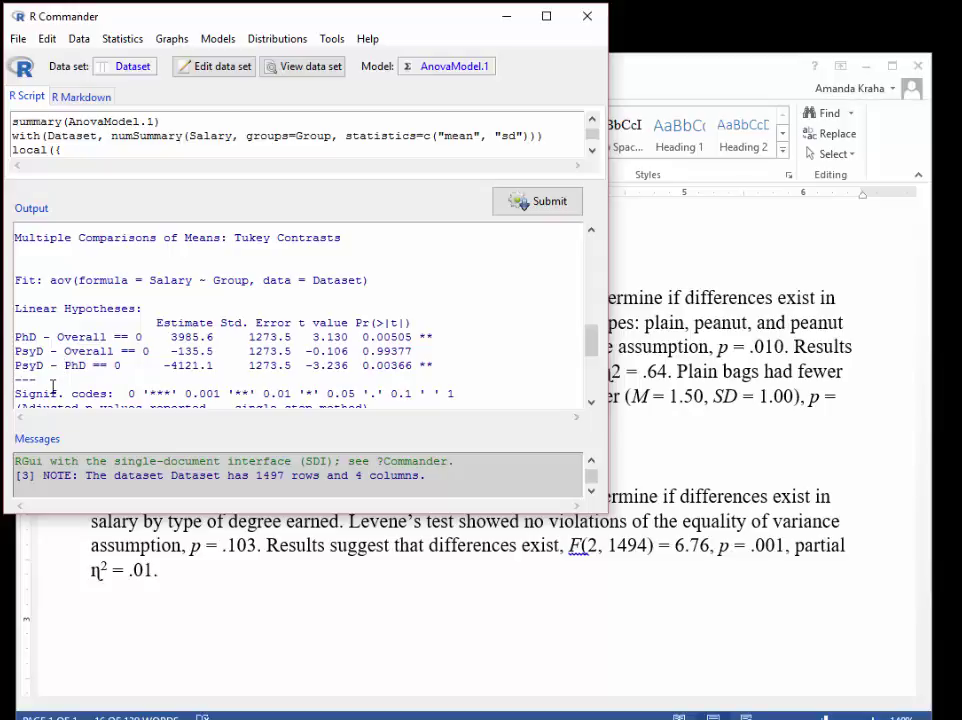
left_click_drag(22, 367, 103, 367)
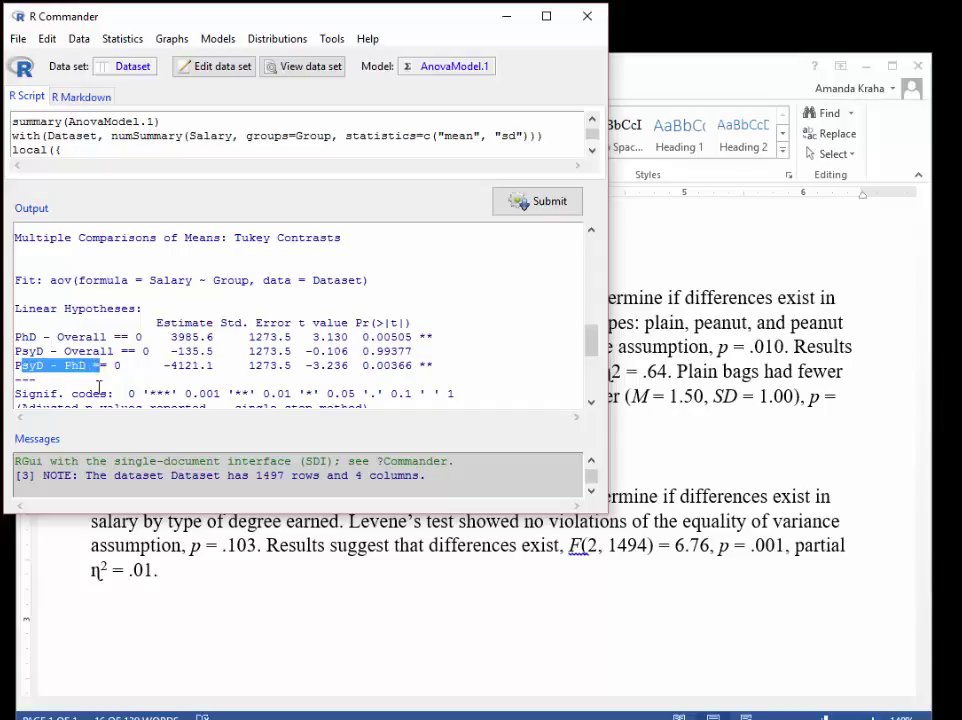
left_click(96, 385)
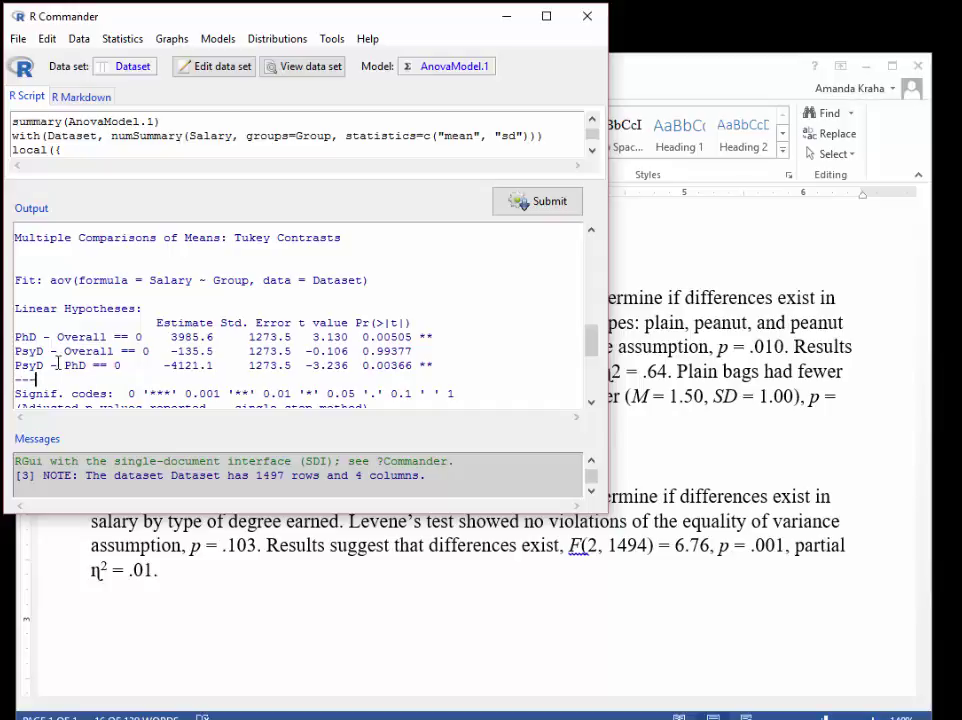
left_click_drag(21, 366, 84, 378)
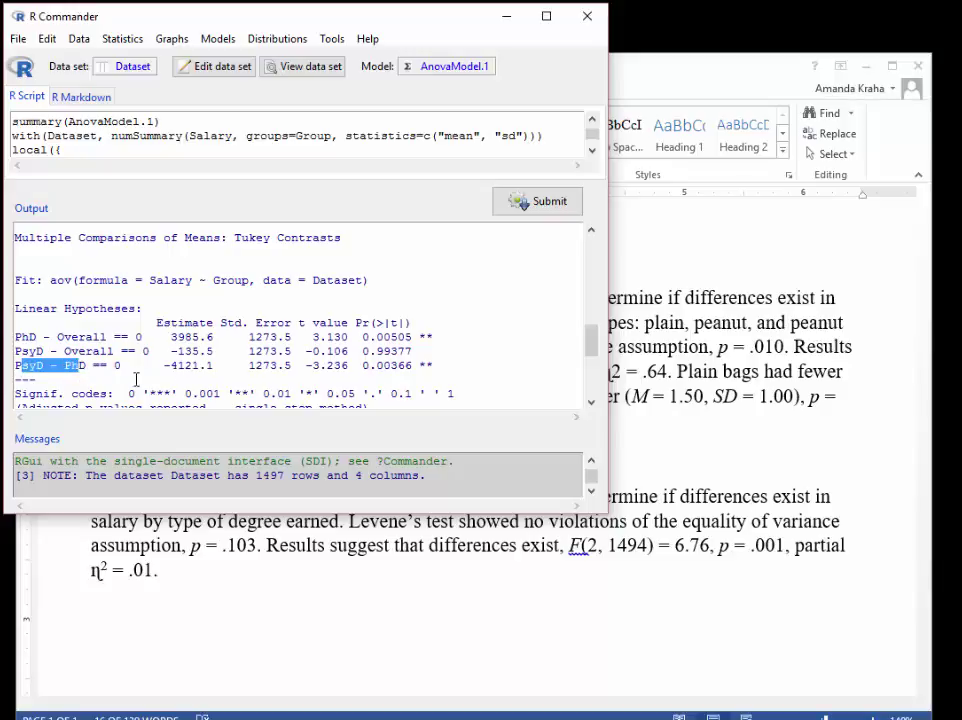
left_click(243, 366)
left_click_drag(434, 366, 340, 370)
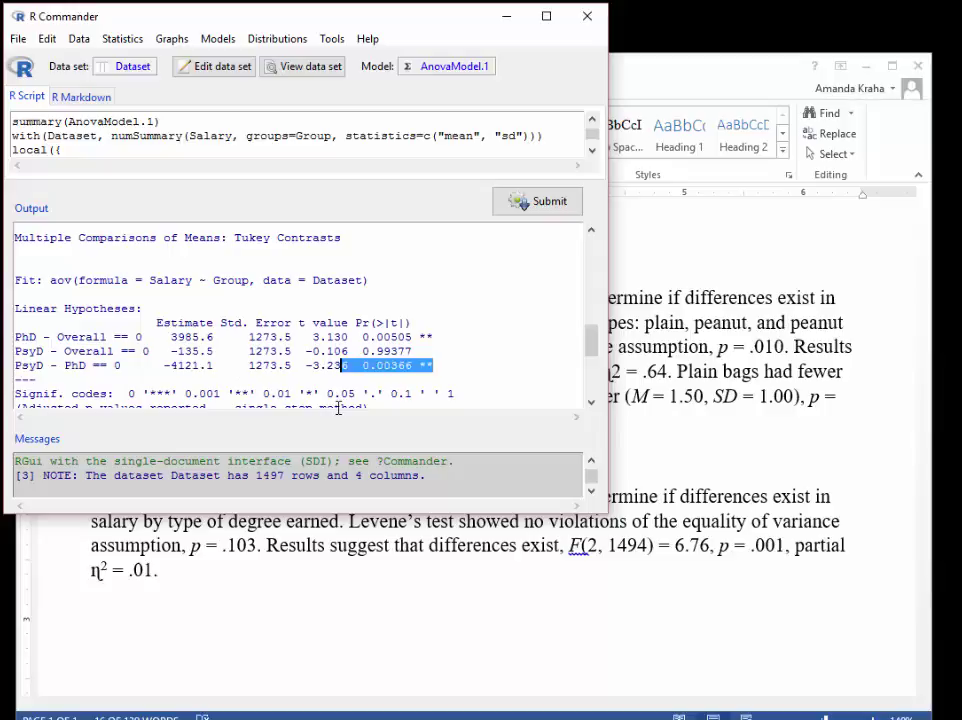
left_click_drag(13, 366, 86, 369)
scroll(171, 367, "up", 3)
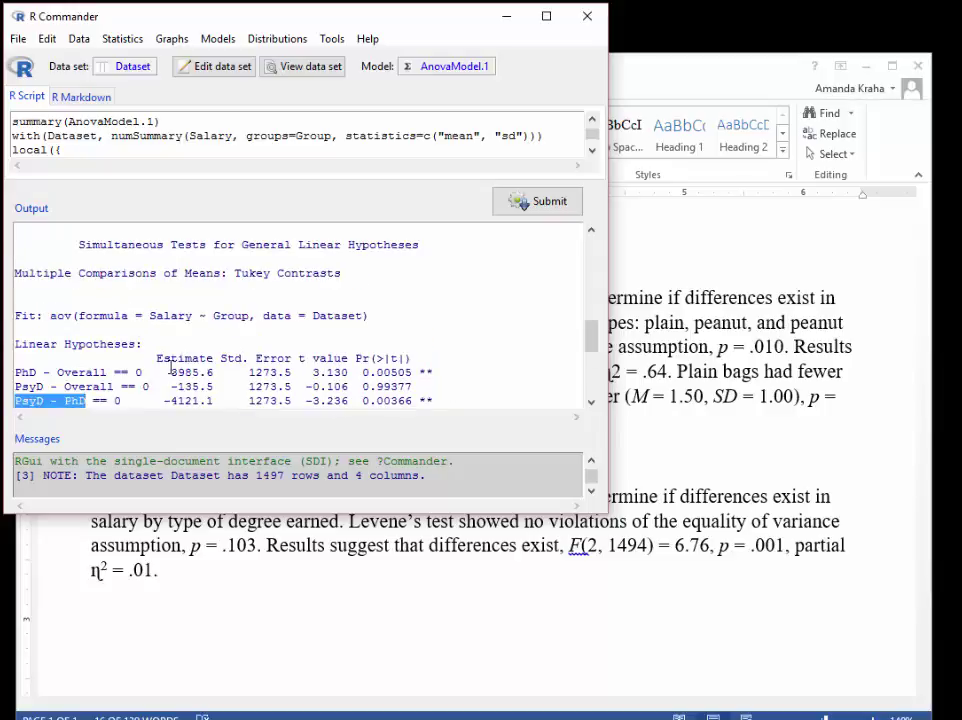
- Scroll up to the numSummary table and point out the PhD and PsyD means and SDs
scroll(171, 367, "up", 4)
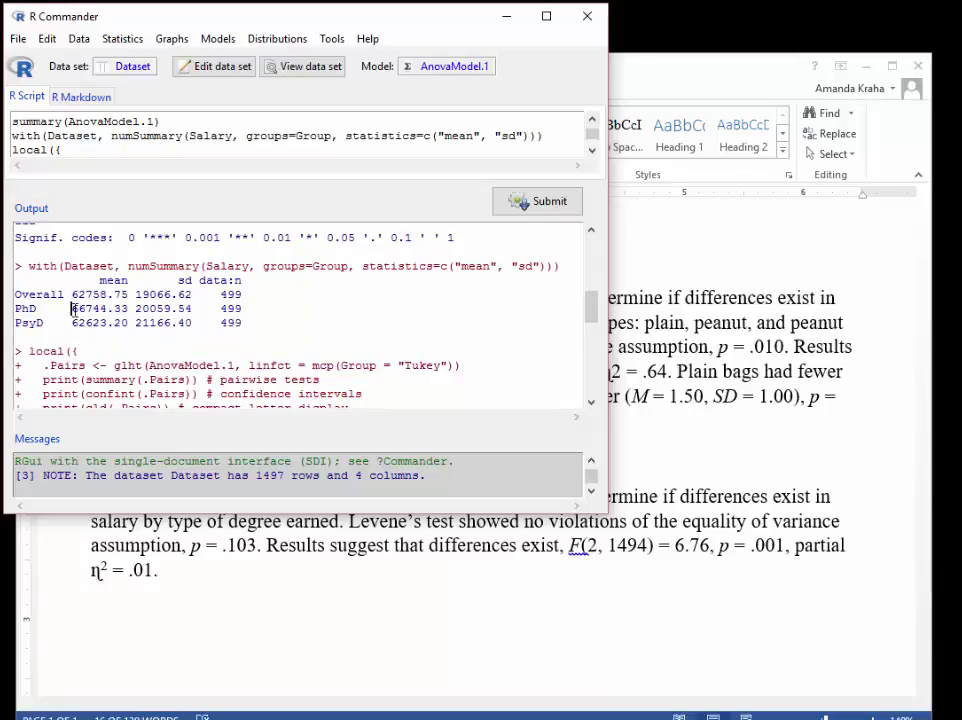
left_click_drag(72, 309, 187, 309)
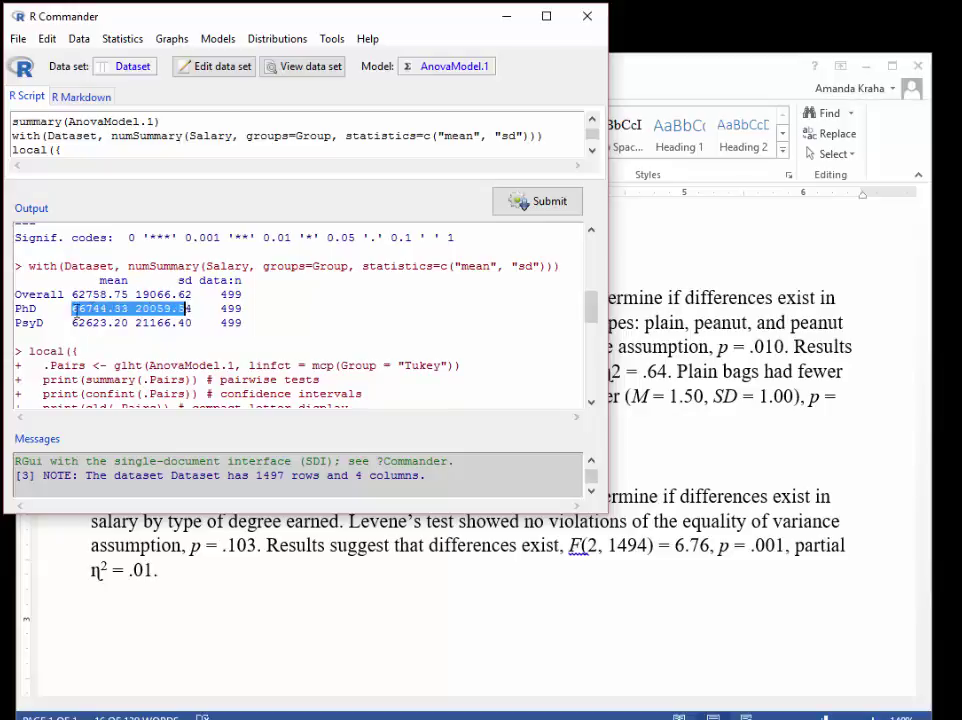
left_click(72, 309)
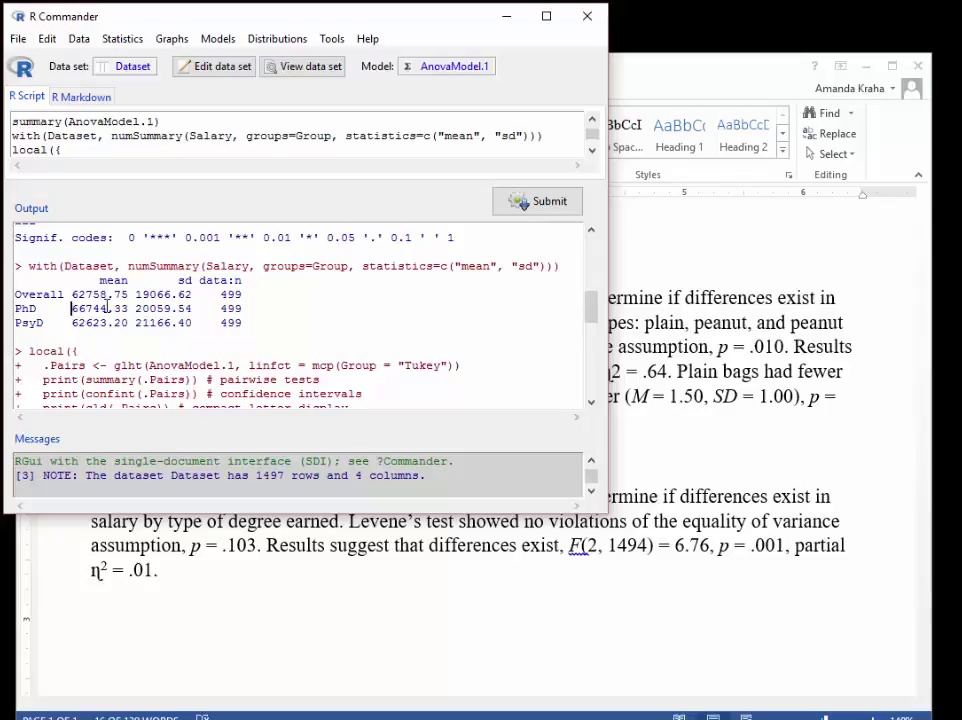
left_click(38, 322)
- Type 'Participants with a Ph.D. (' at the end of the salary paragraph
left_click(361, 575)
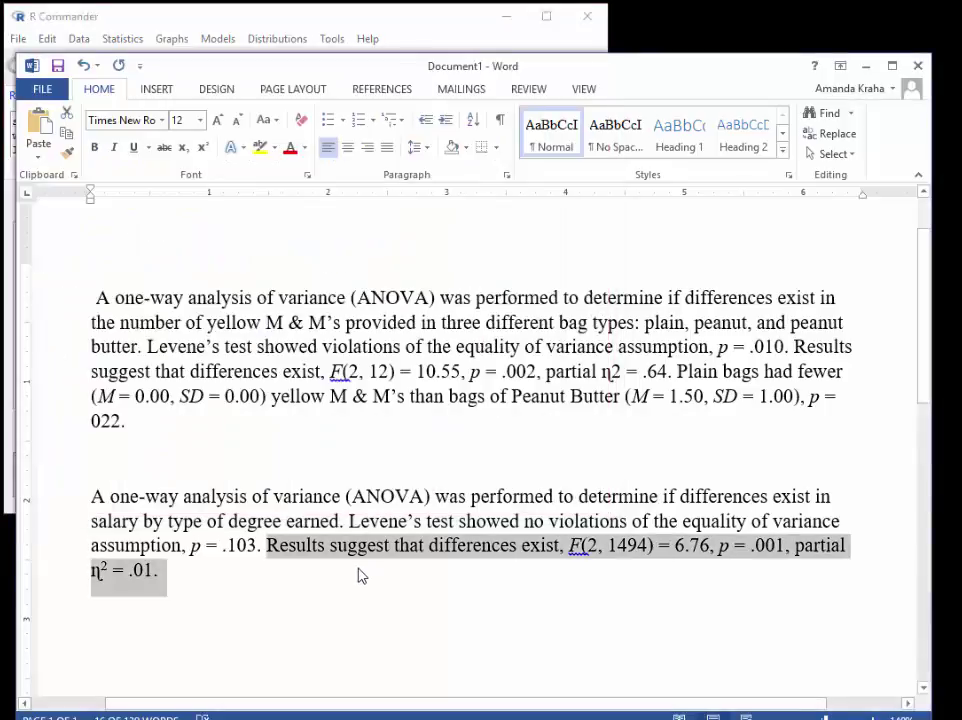
left_click(359, 578)
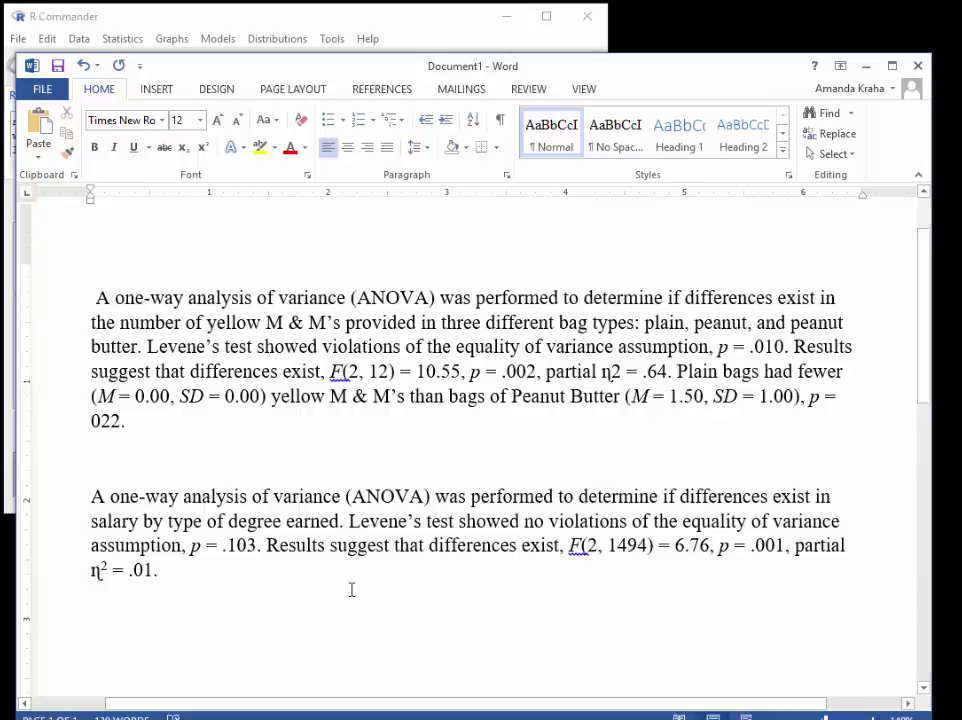
left_click_drag(262, 74, 341, 110)
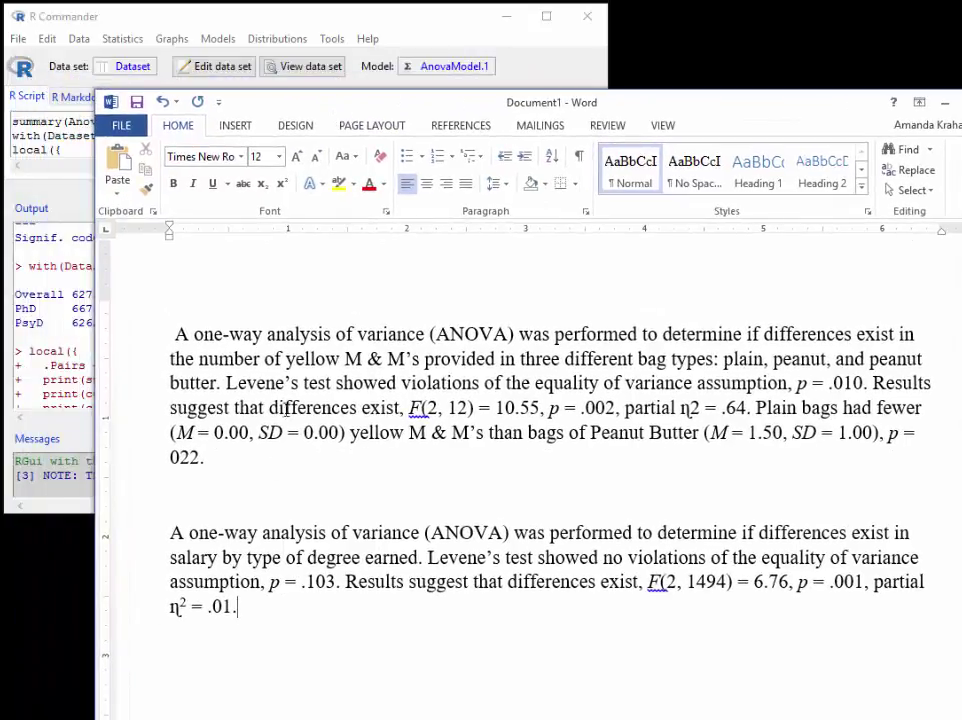
type("Participantsd w")
key("BackSpace")
key("BackSpace")
key("BackSpace")
key("BackSpace")
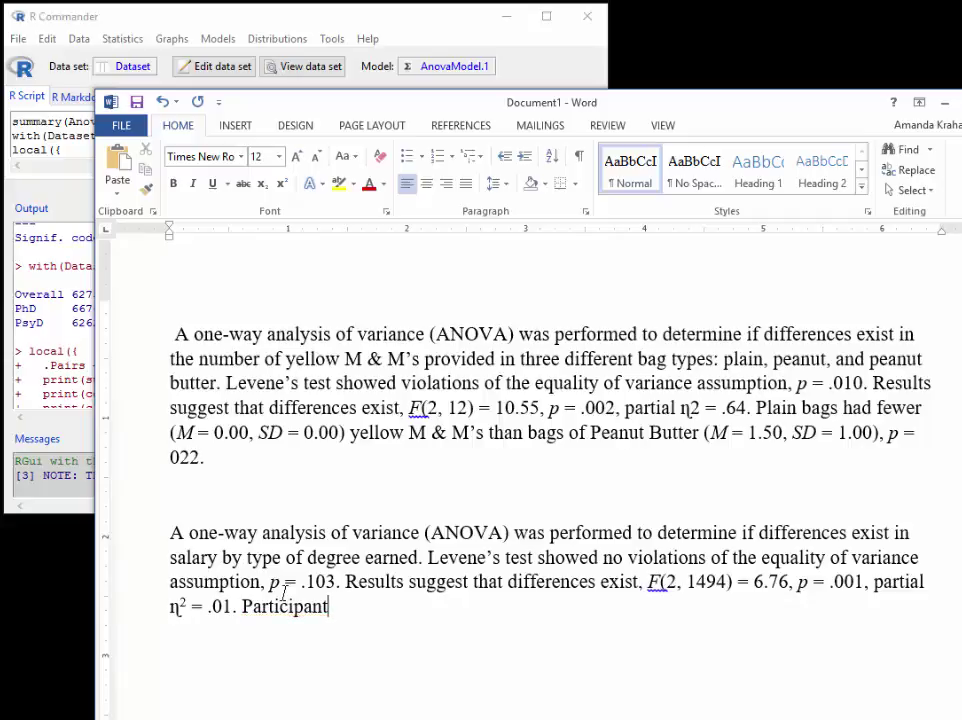
type("s with a P")
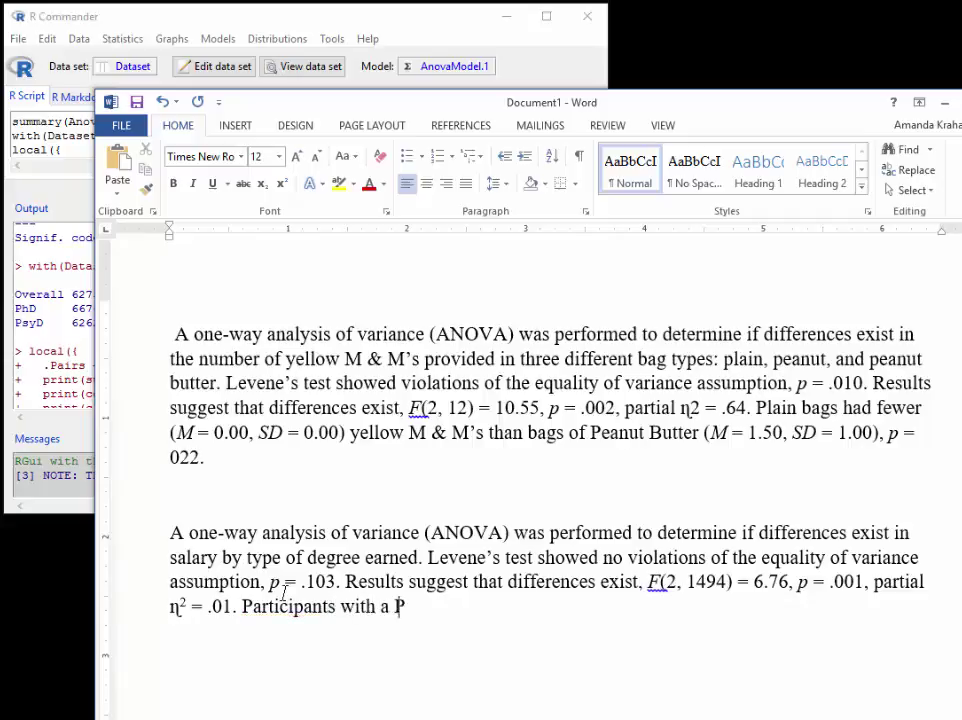
type("h.D. (")
- Copy the M and SD template from paragraph one into the Ph.D. parenthesis
left_click_drag(712, 432, 872, 432)
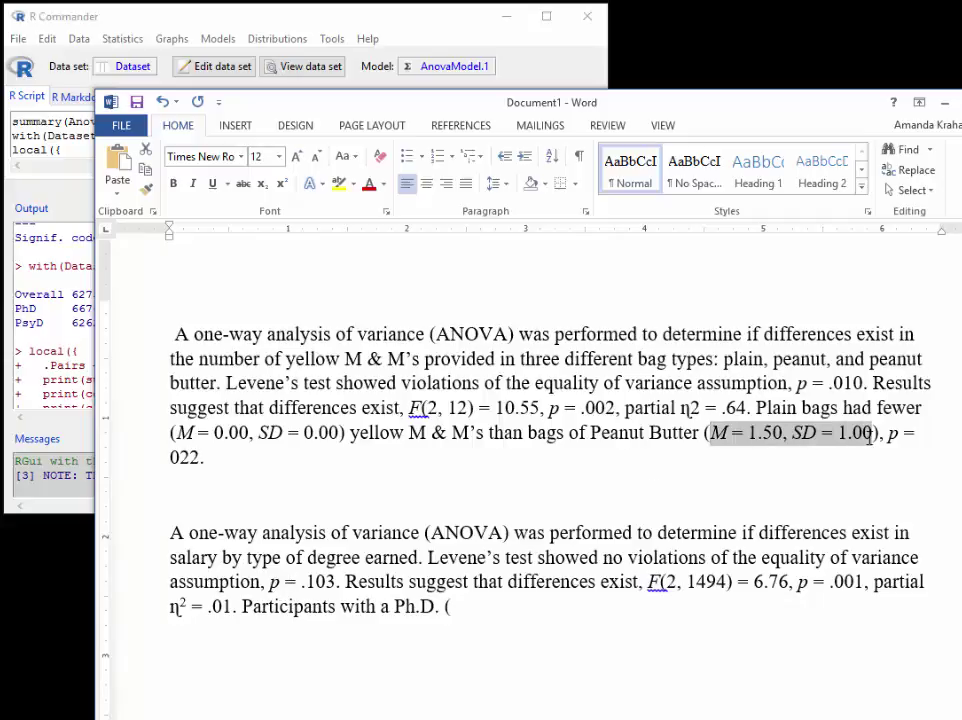
key("ctrl+c")
left_click(479, 606)
key("ctrl+v")
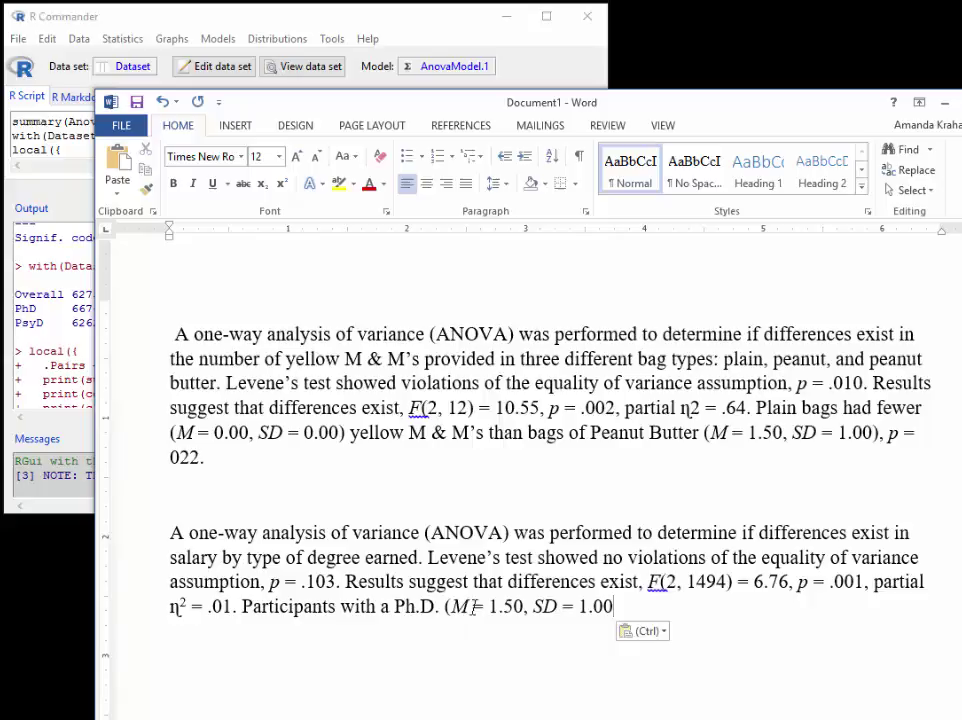
- Replace the placeholder mean 1.50 with the Ph.D. mean $66,744.33
left_click(256, 10)
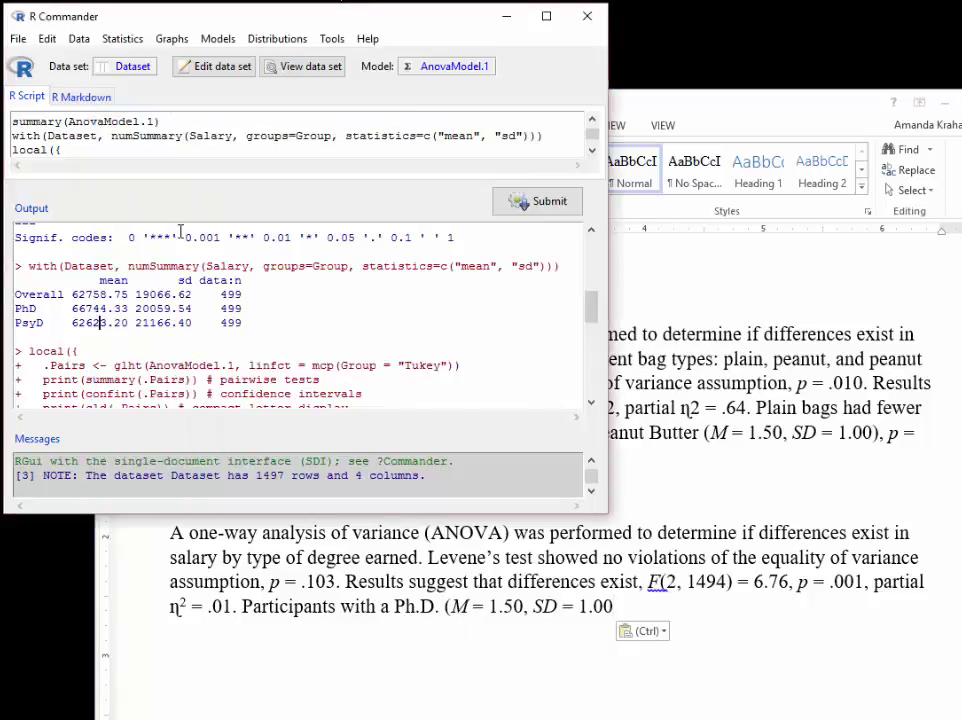
left_click(490, 607)
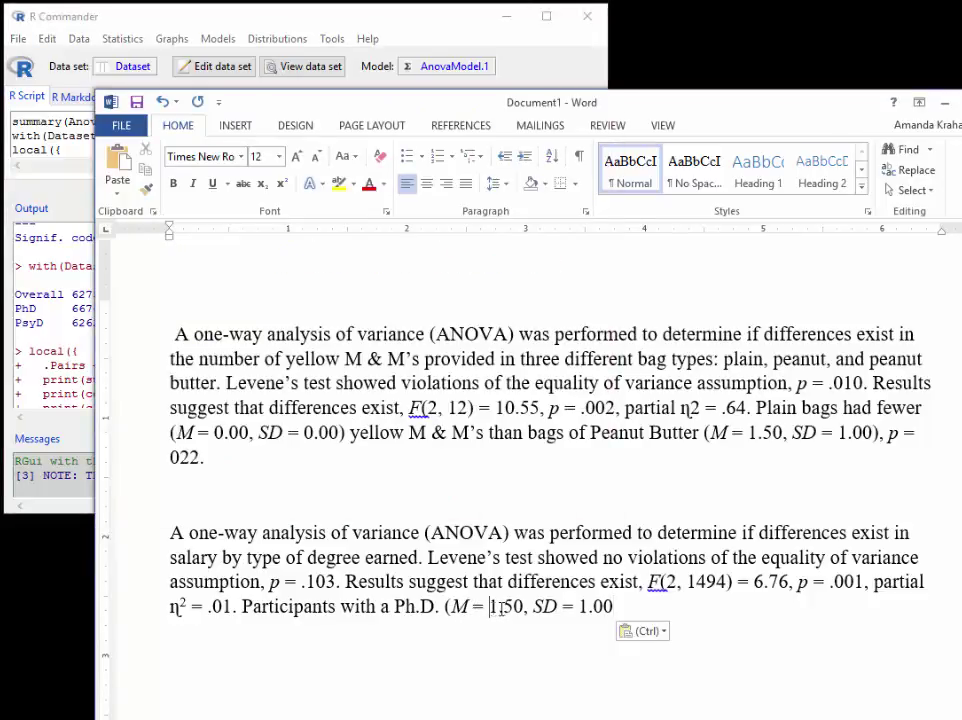
left_click(72, 310)
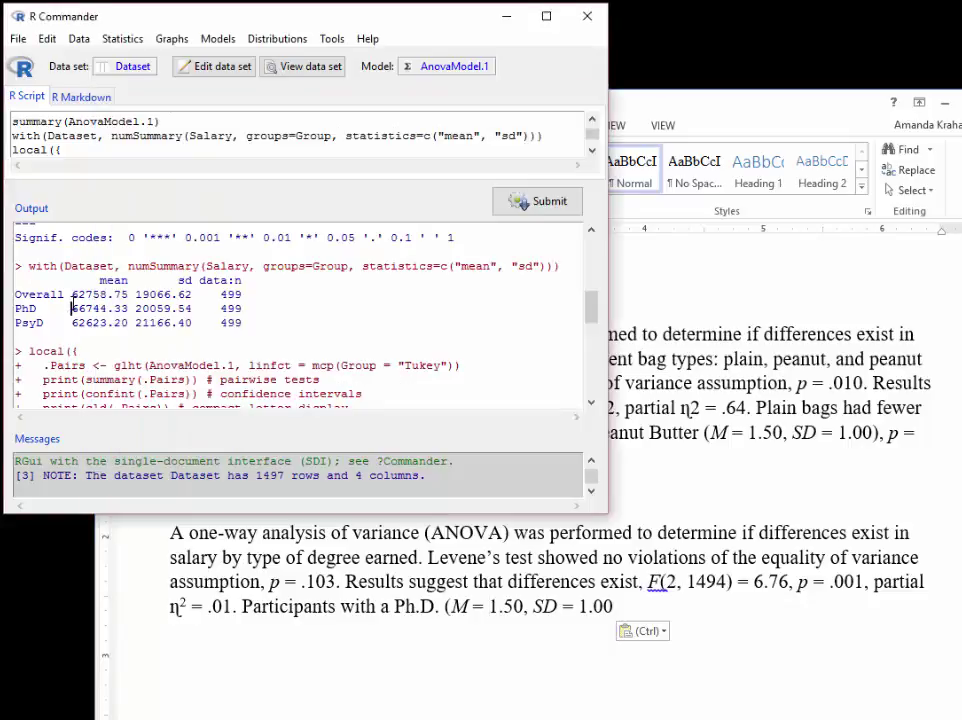
double_click(80, 306)
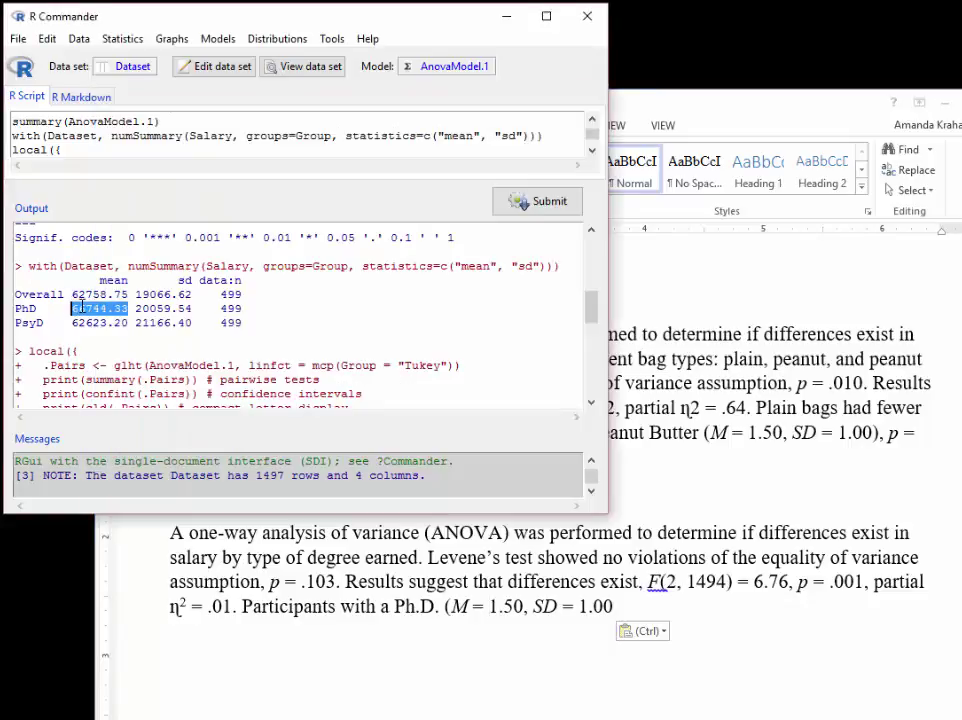
left_click(500, 607)
double_click(502, 607)
key("ctrl+v")
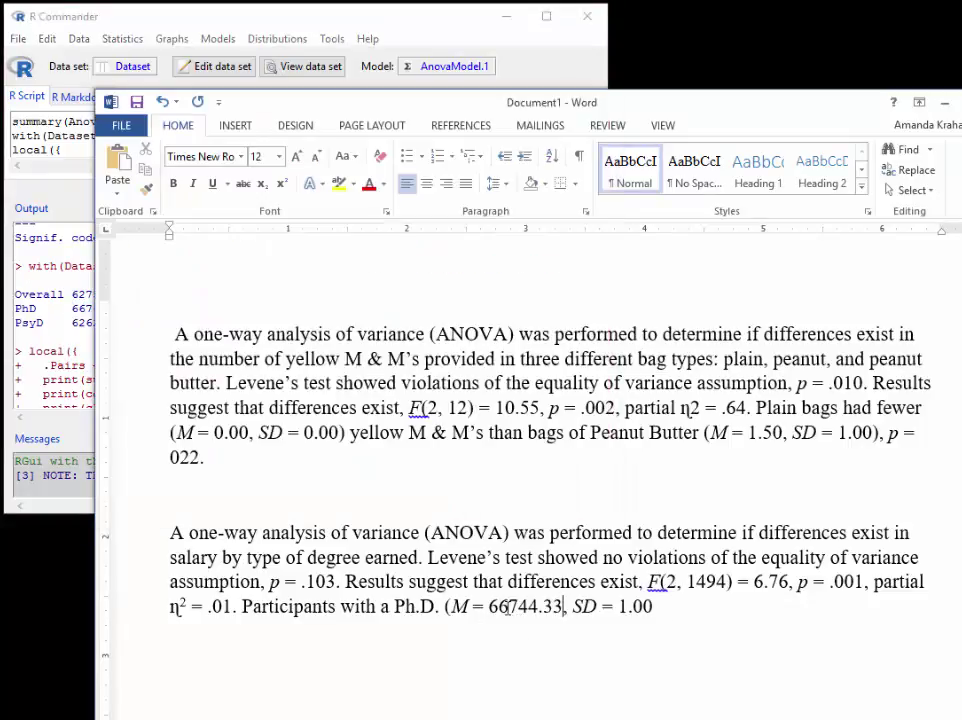
left_click(489, 607)
type("$")
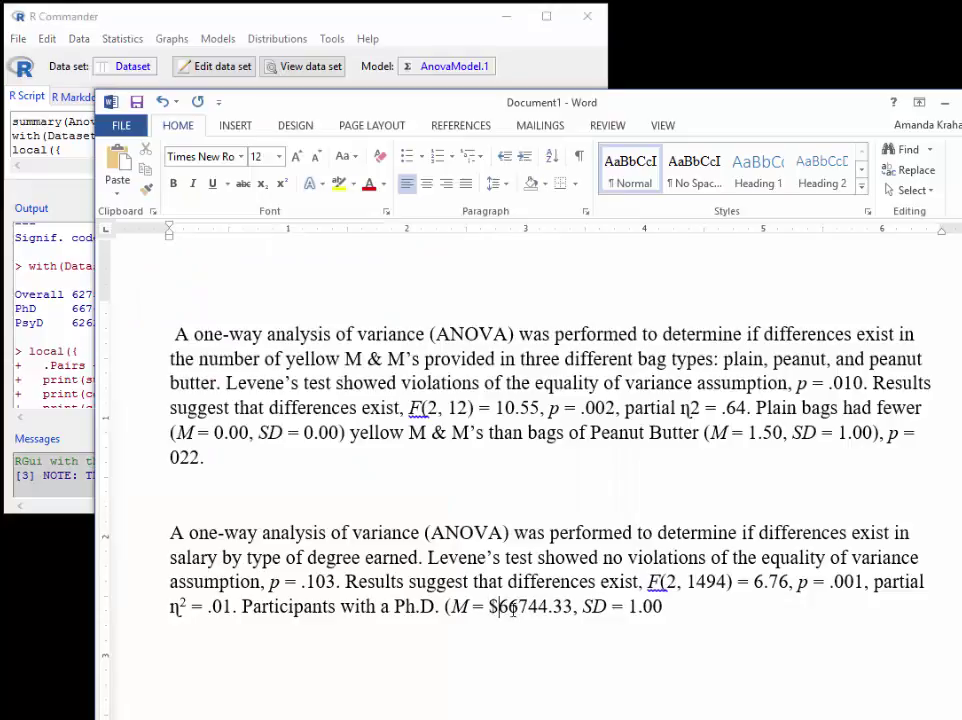
left_click(520, 607)
type(",")
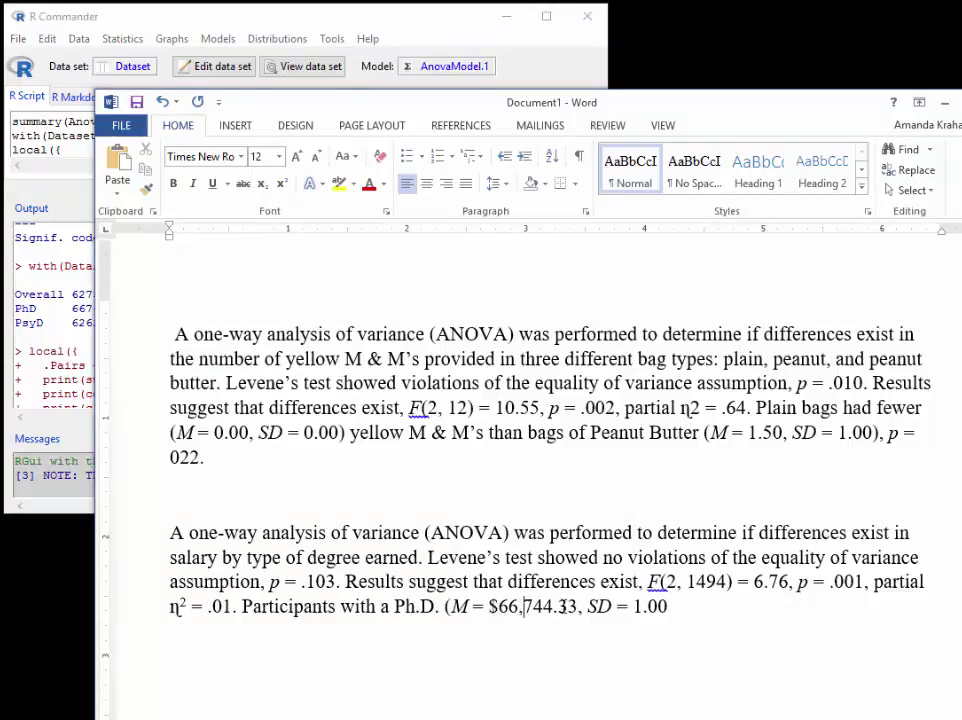
left_click(567, 607)
- Replace the placeholder SD 1.00 with $20,059.54 and close the parenthesis
left_click(63, 293)
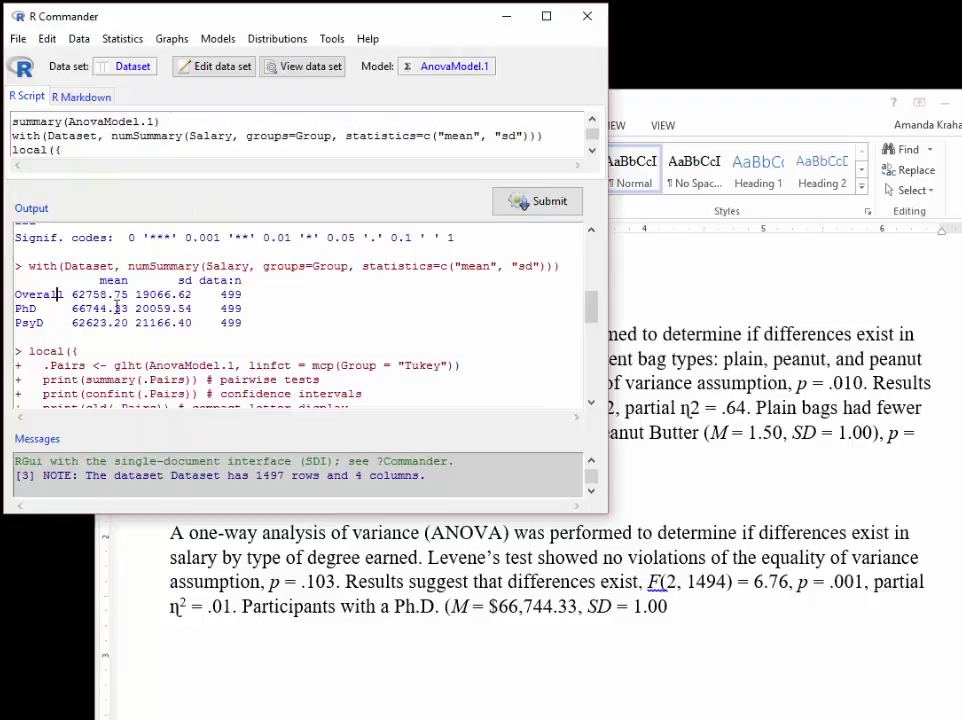
double_click(150, 308)
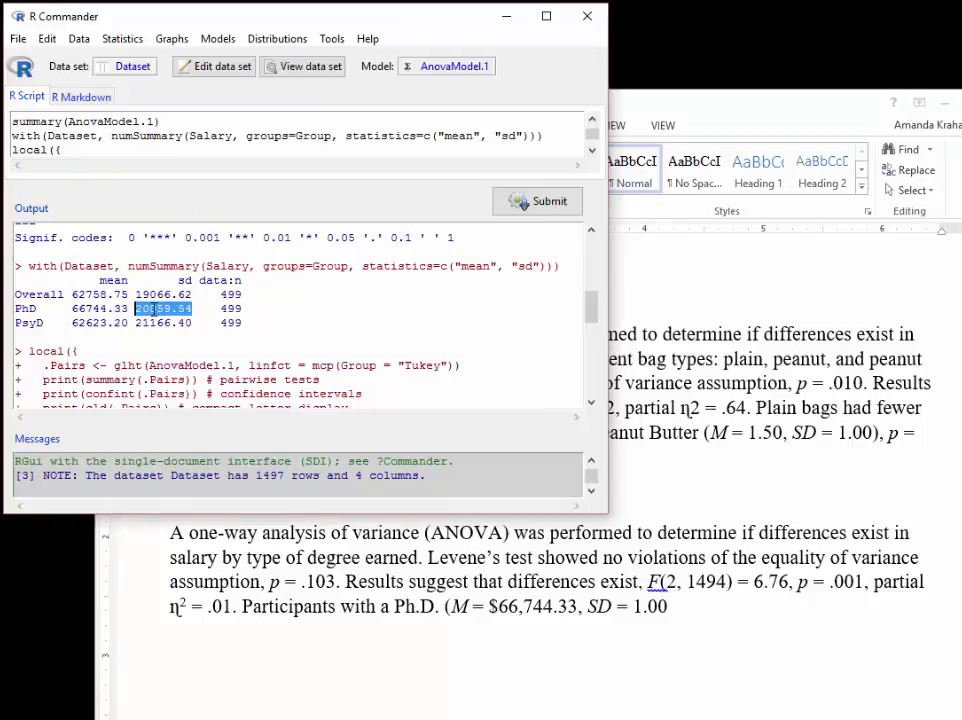
left_click(635, 612)
left_click_drag(633, 607, 666, 610)
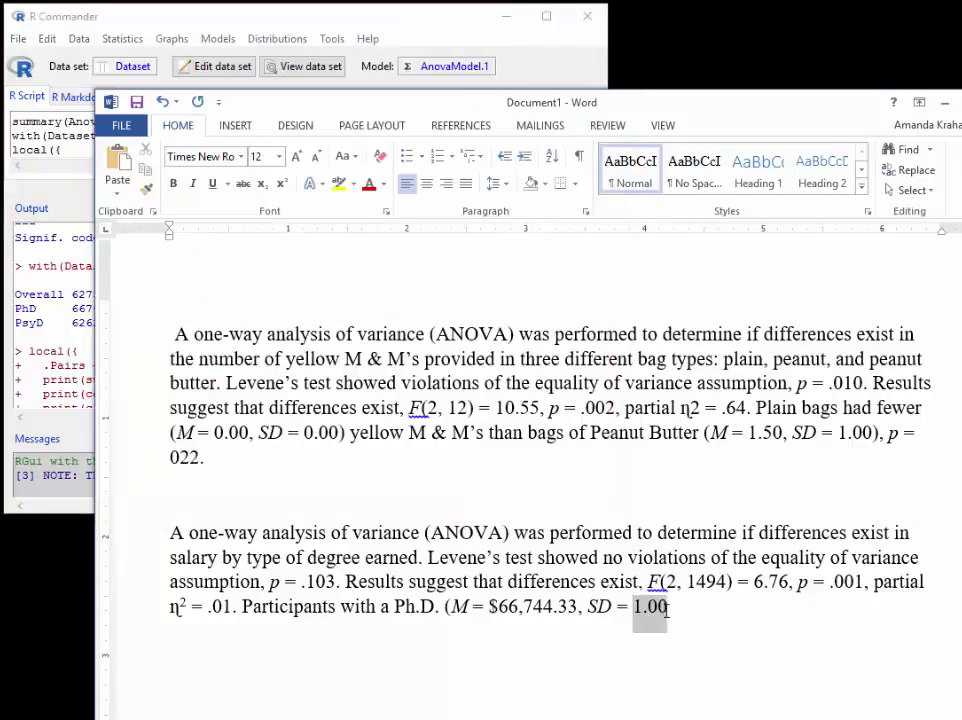
key("ctrl+v")
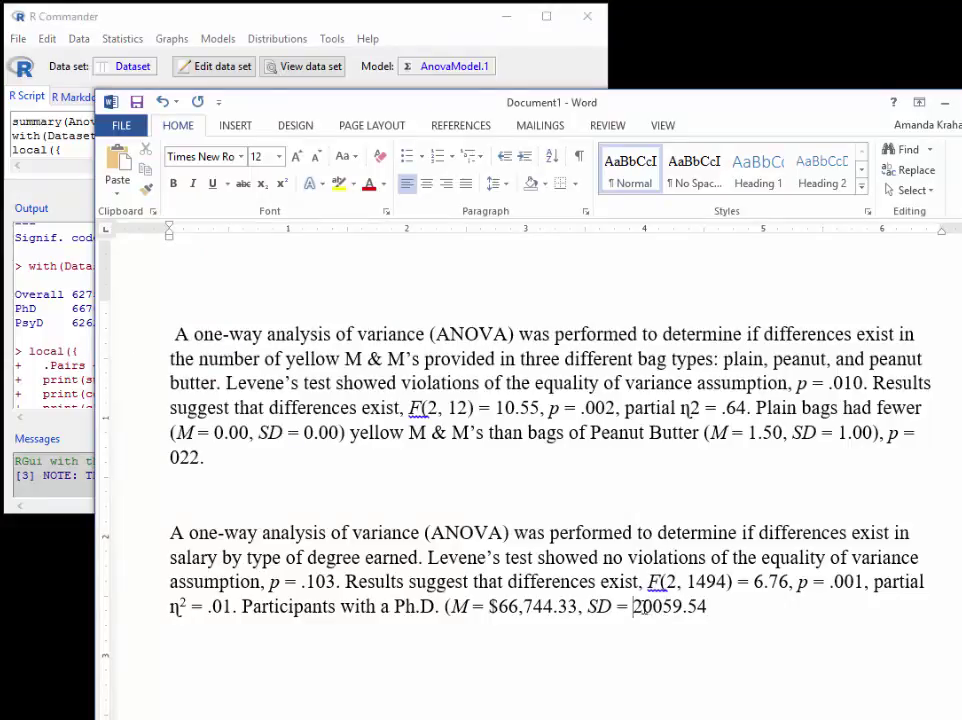
type("$")
left_click(663, 607)
type(",")
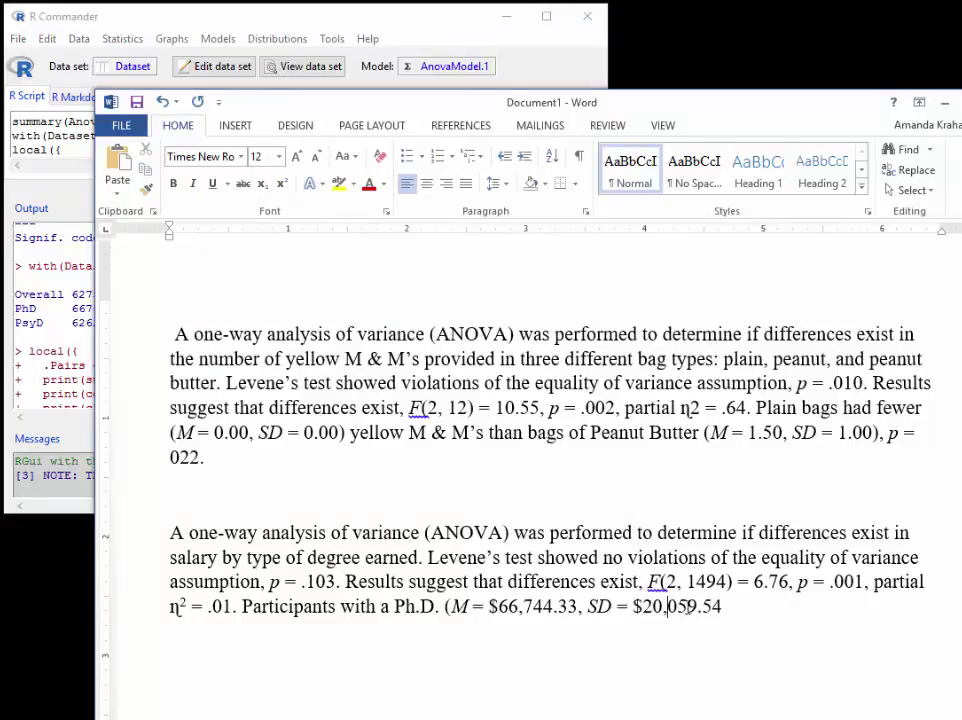
type(")")
type("ea")
key("BackSpace")
key("BackSpace")
- Type 'had slightly higher salaries than Psy.D. holders (' and paste the Ph.D. stats block after it
type("had slightly high")
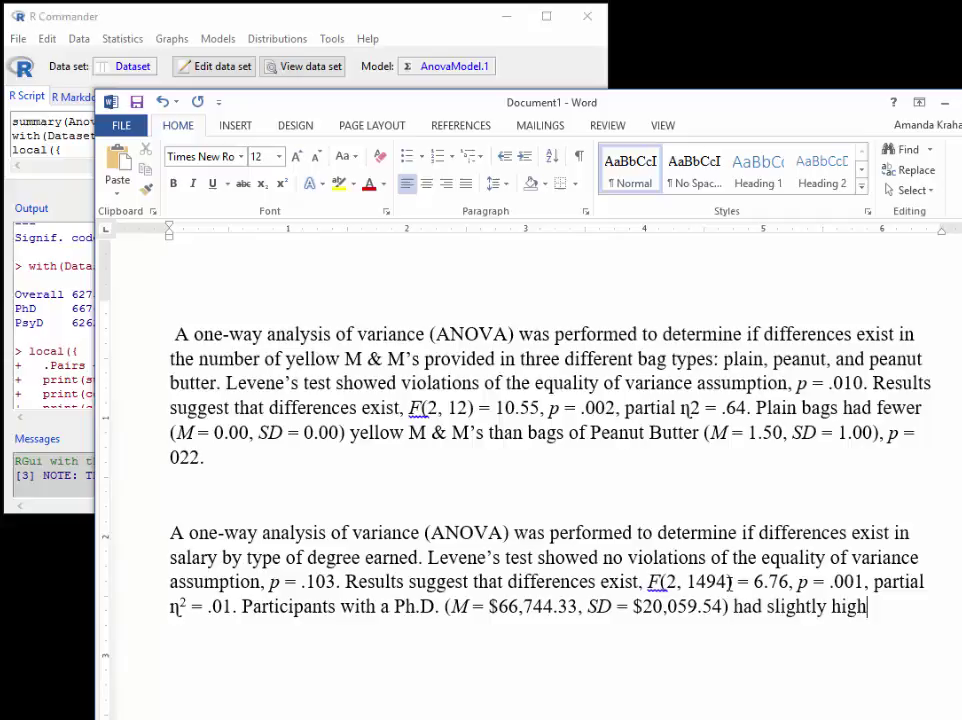
type("er salaries than Psy.")
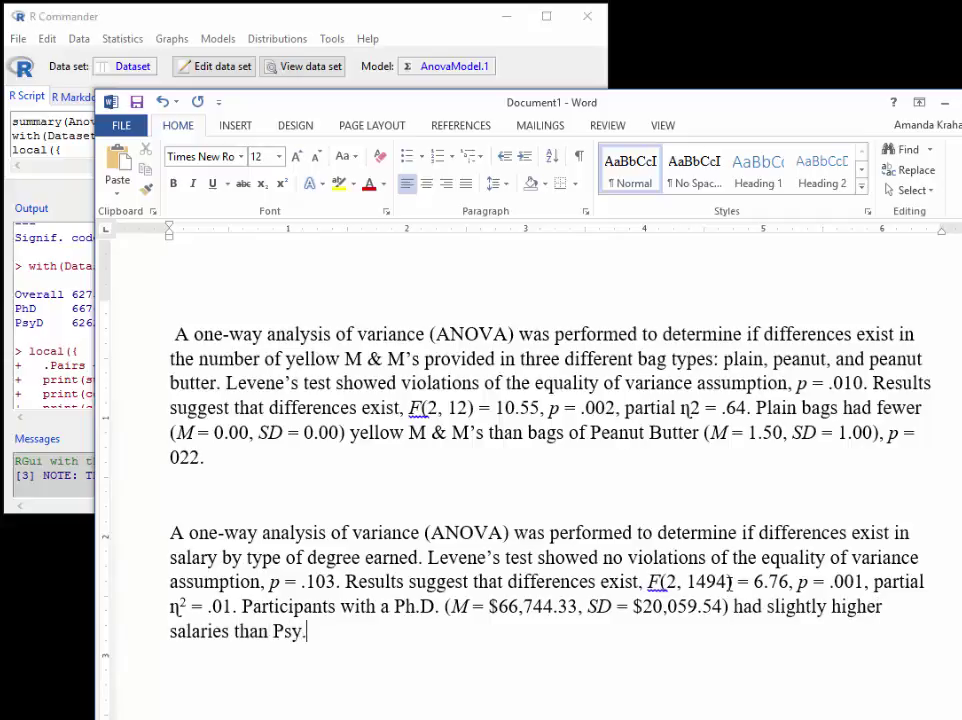
type("D. holders (")
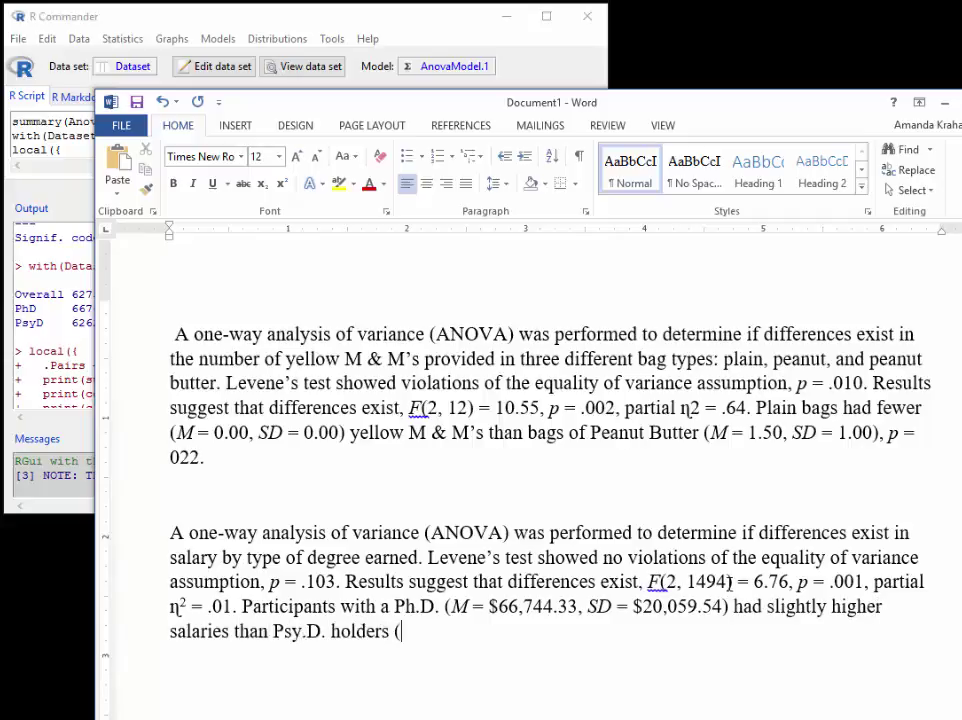
left_click(450, 607)
left_click_drag(453, 609, 732, 607)
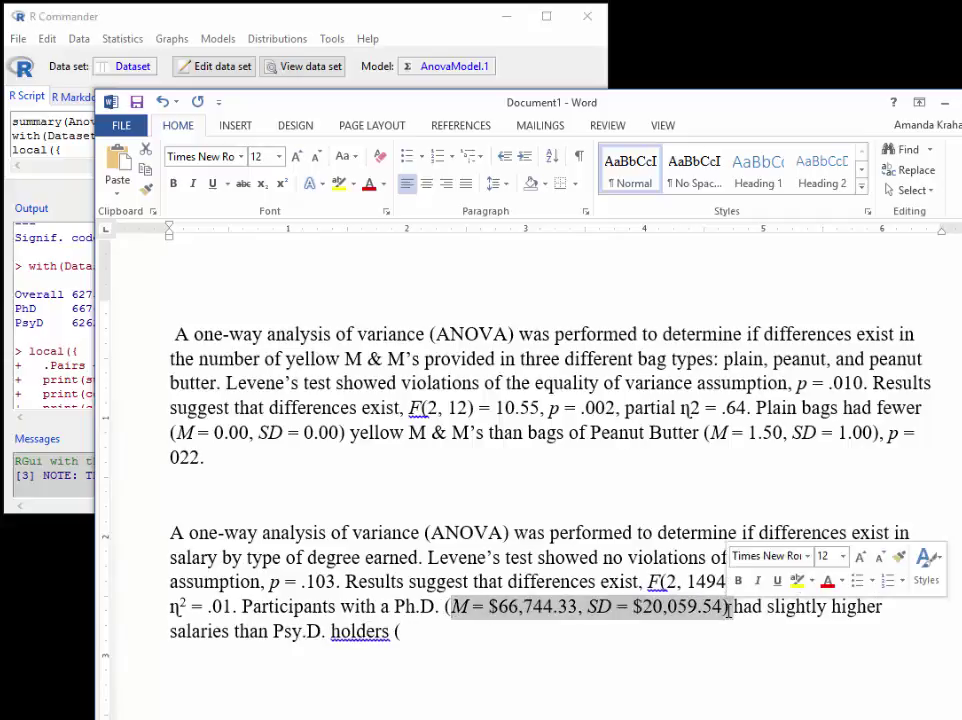
key("ctrl+c")
left_click(451, 629)
key("ctrl+v")
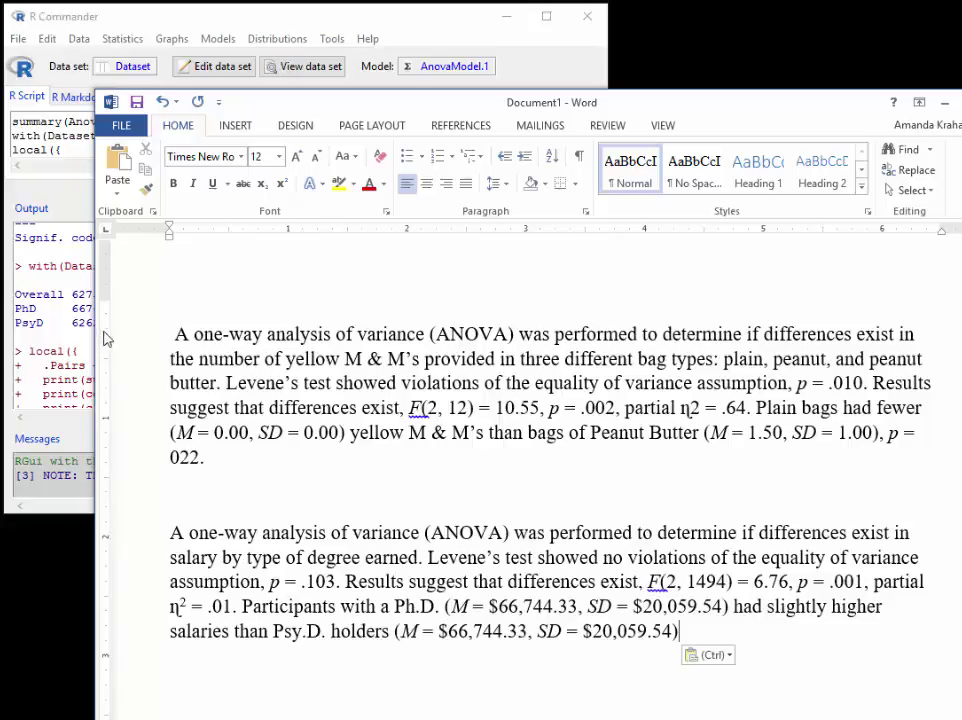
- Replace the duplicated mean with the Psy.D. mean 62623.20 from the R output
double_click(92, 327)
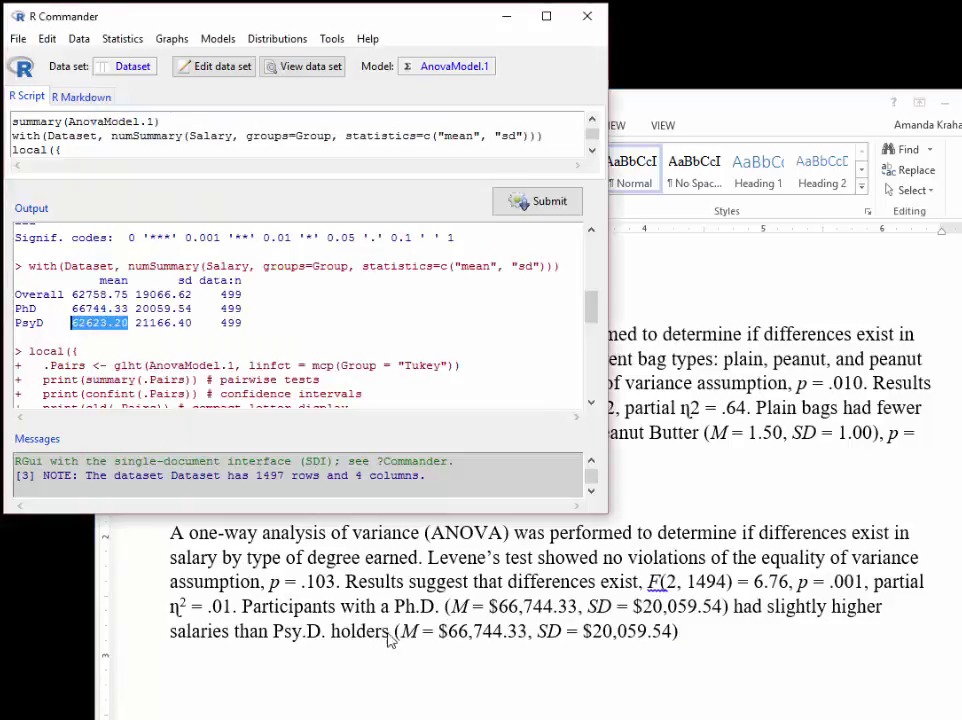
left_click(447, 631)
left_click_drag(448, 631, 527, 633)
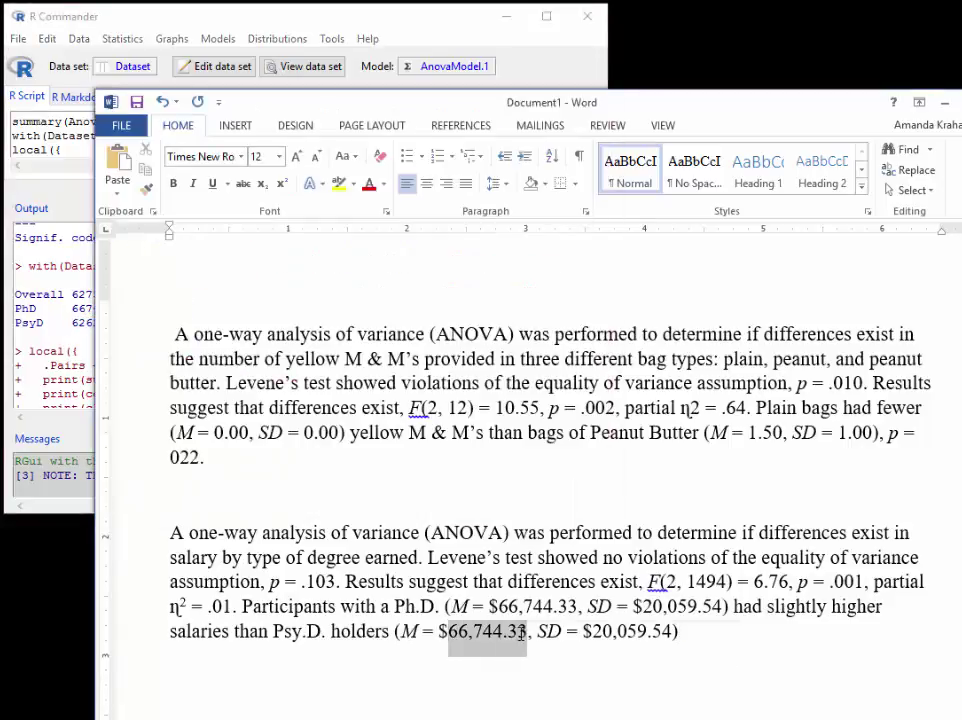
key("ctrl+v")
type(",")
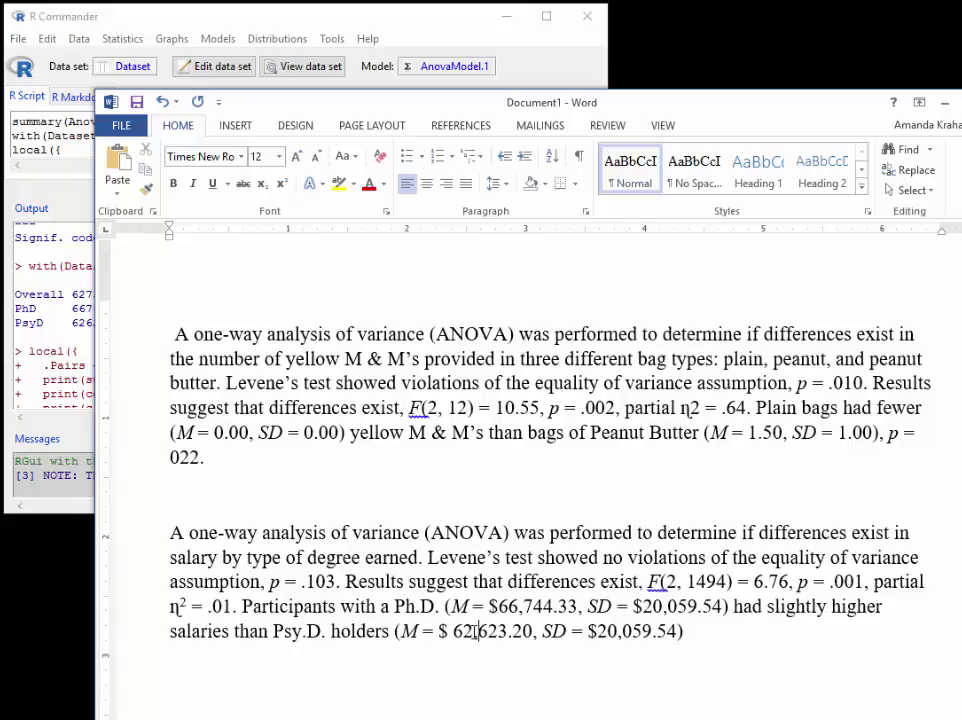
- Replace the old SD with the Psy.D. SD 21166.40 and close the parenthesis
left_click(84, 345)
double_click(152, 323)
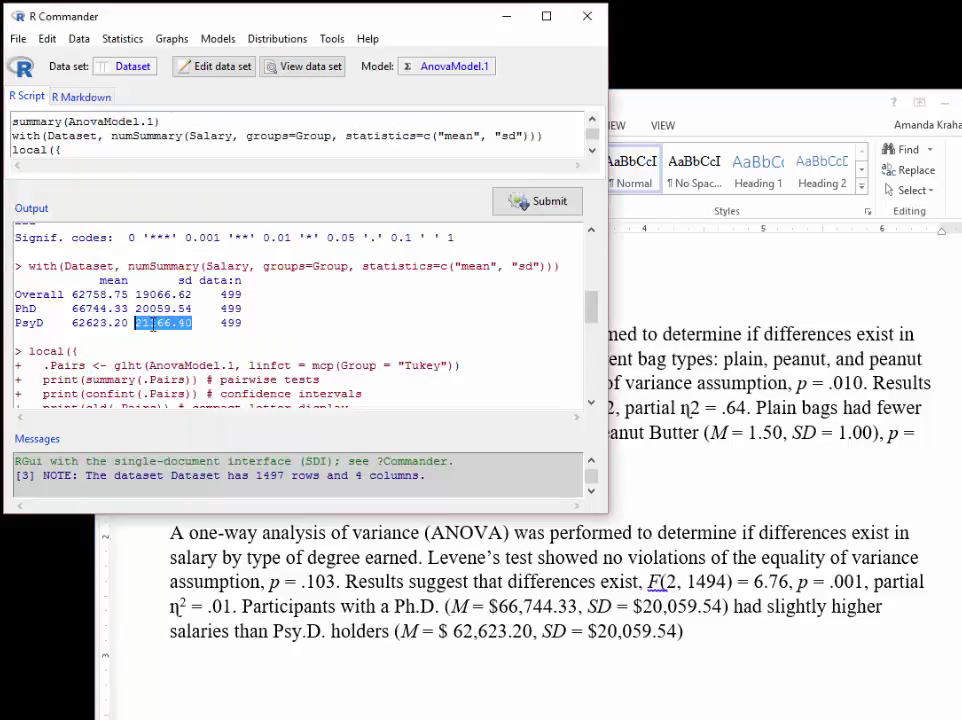
key("ctrl+c")
left_click(655, 655)
left_click_drag(651, 630, 674, 630)
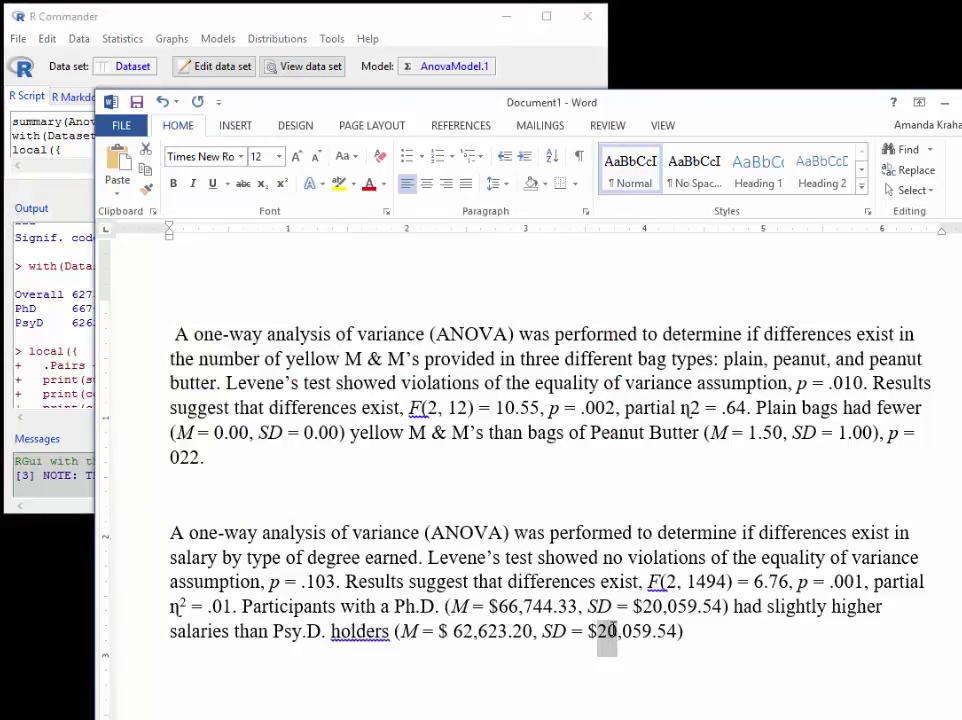
key("ctrl+v")
key("Delete")
key("Delete")
key("Delete")
key("Delete")
key("Delete")
key("Delete")
key("Delete")
key("Delete")
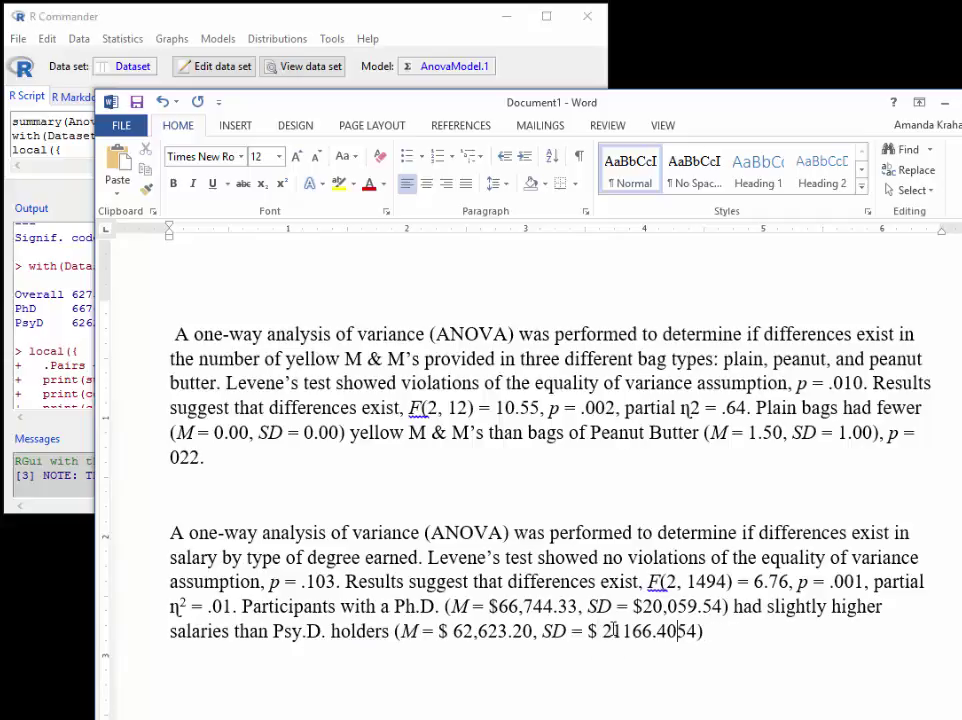
type(")")
- Add the thousands comma to the Psy.D. figures and a comma after the statistics
left_click(625, 630)
type(",")
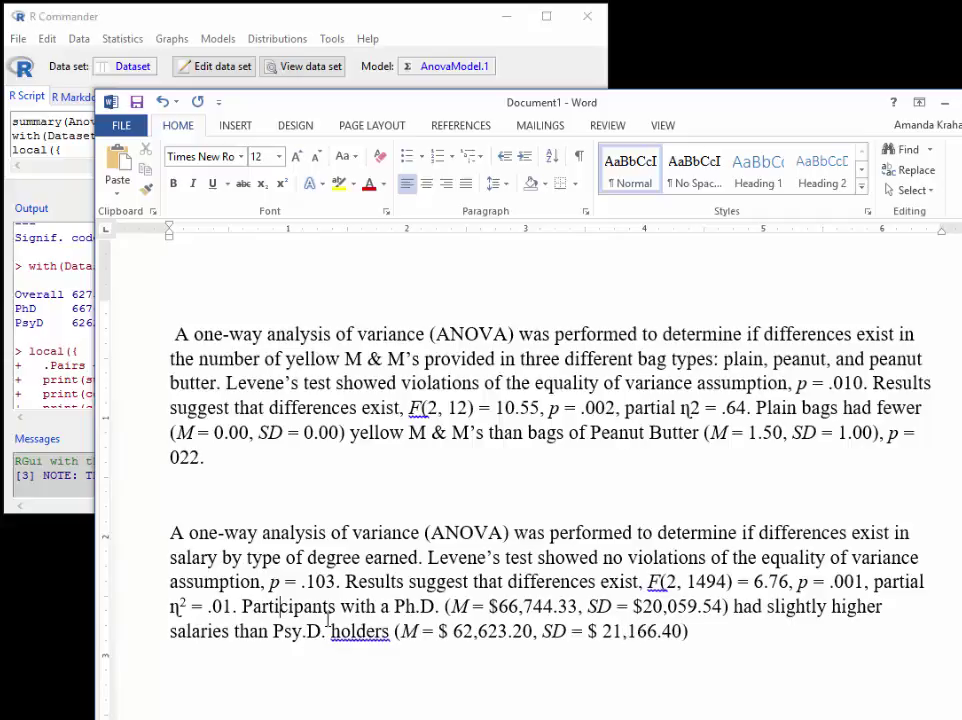
left_click(283, 606)
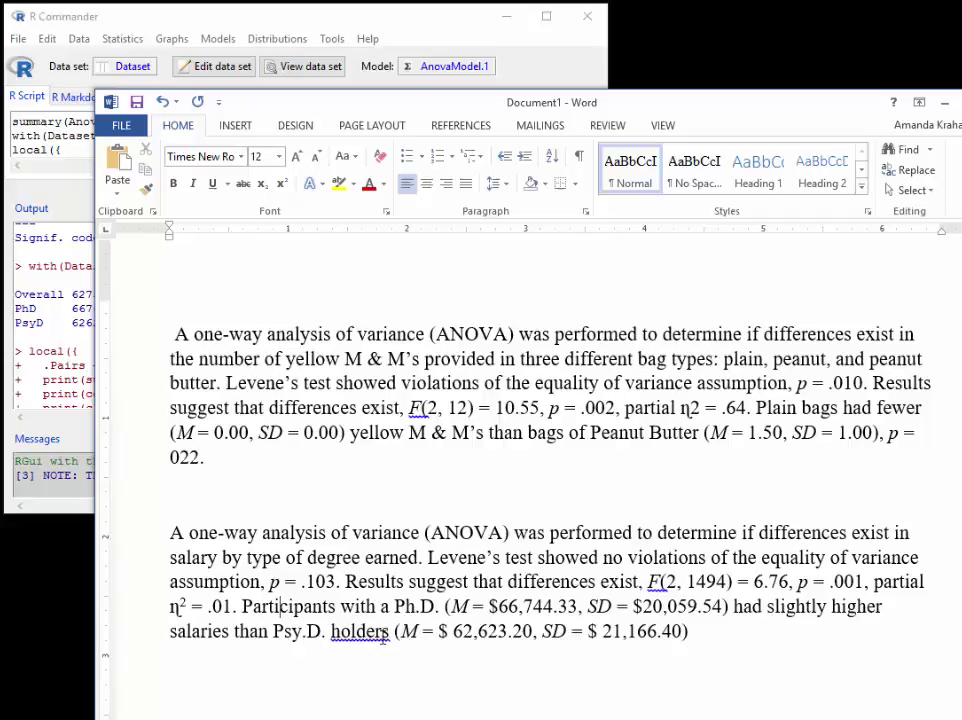
left_click(698, 631)
type(", p")
- Find the PsyD - PhD Tukey comparison row (p = 0.00366) in the R Commander output
left_click(421, 5)
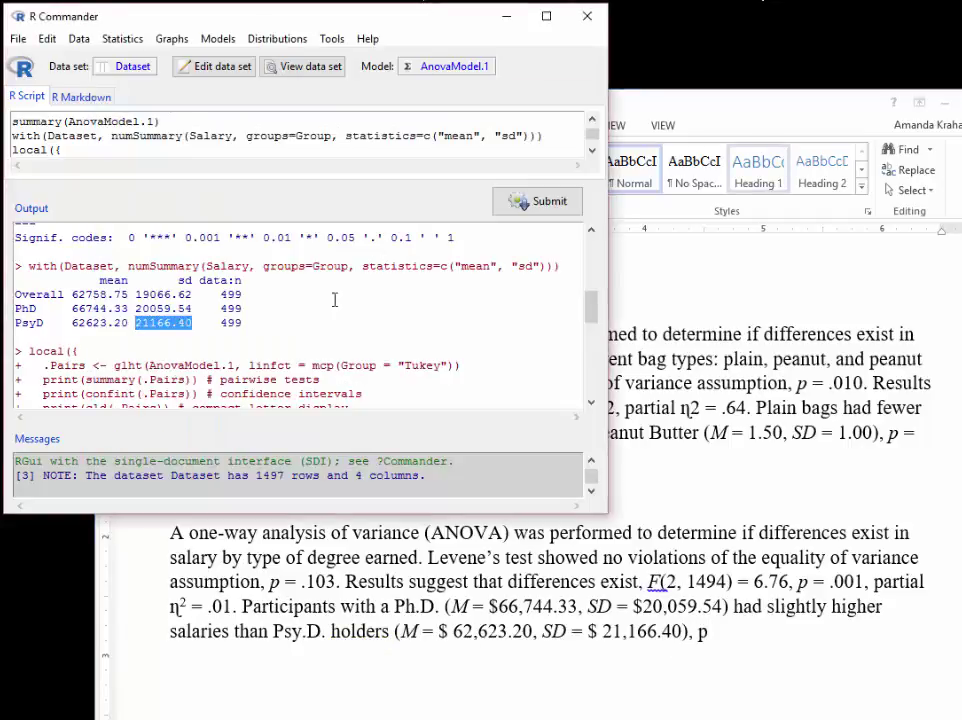
scroll(335, 300, "down", 5)
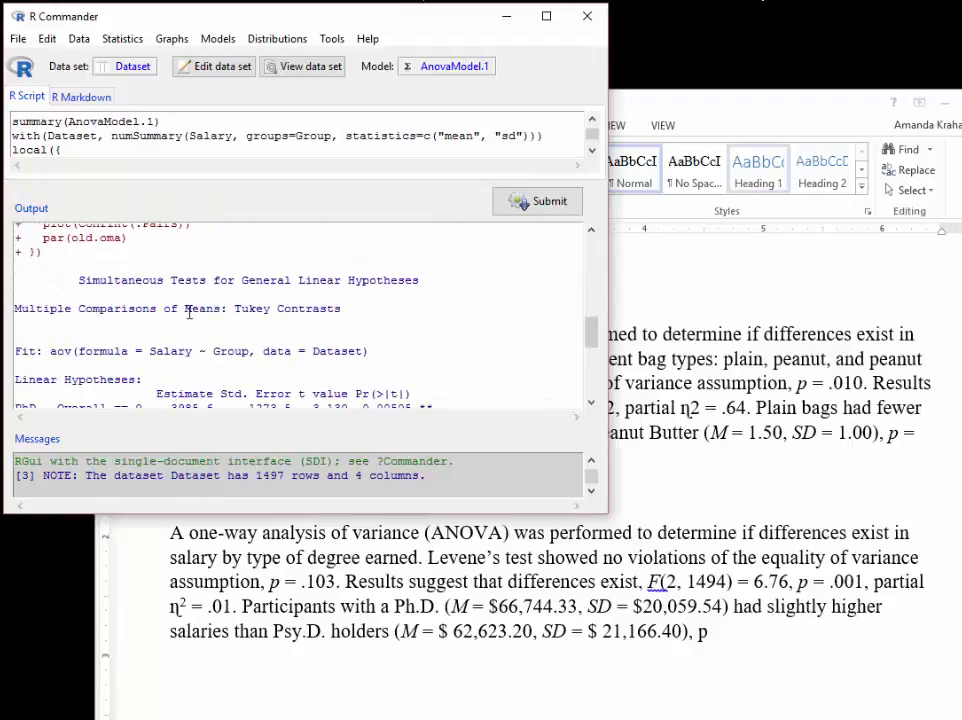
scroll(189, 312, "down", 3)
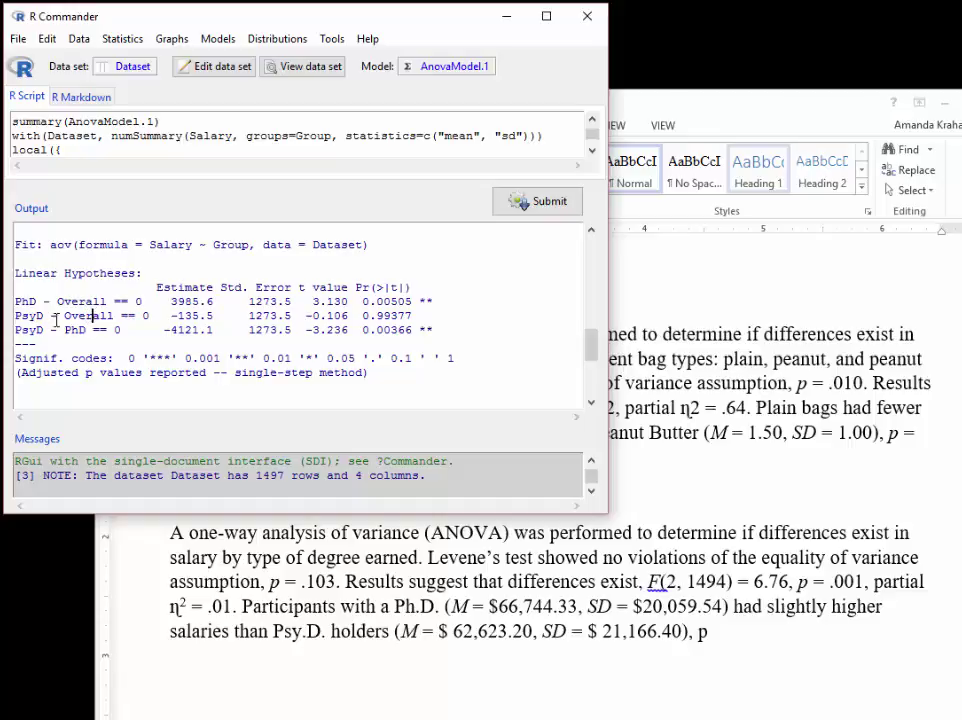
left_click_drag(28, 330, 432, 335)
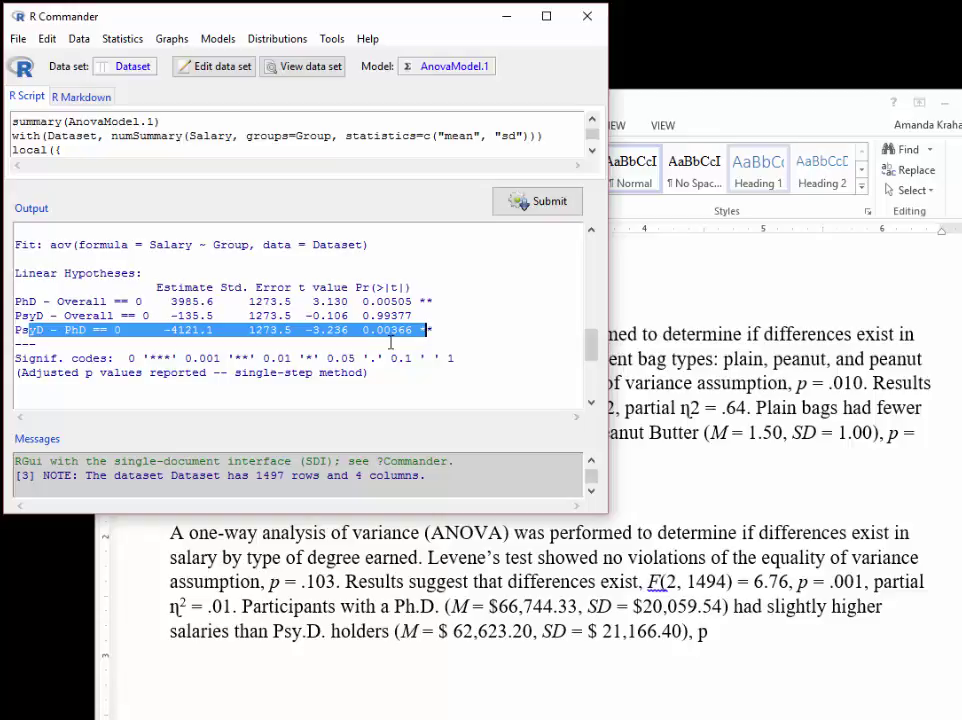
- End the Word sentence with p = .004, with the p italicized
left_click(744, 632)
type("= ")
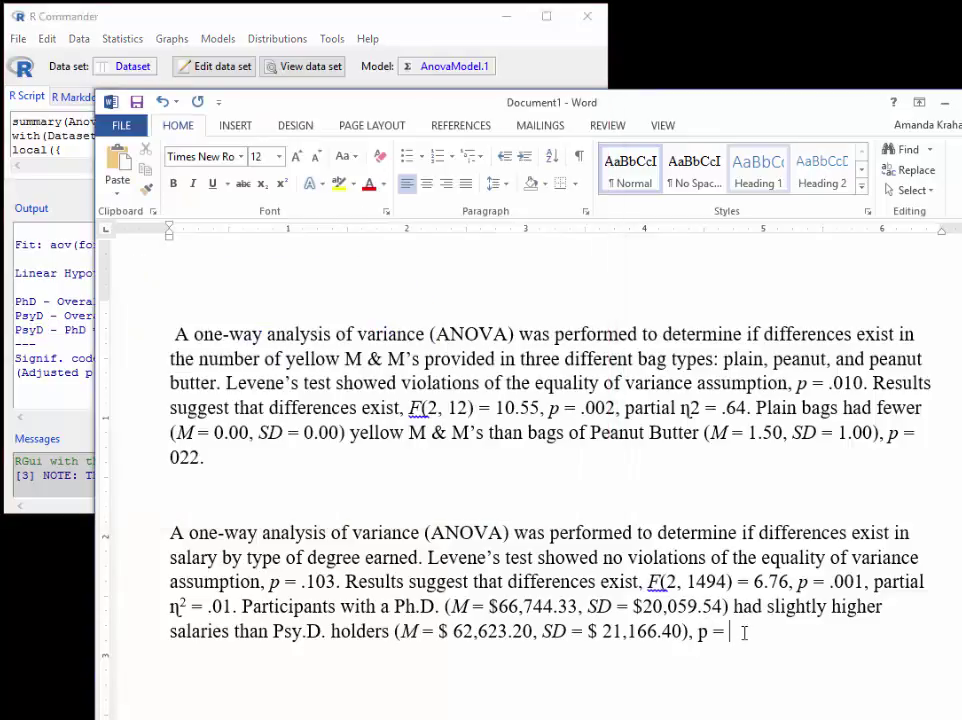
type(".004.")
double_click(701, 631)
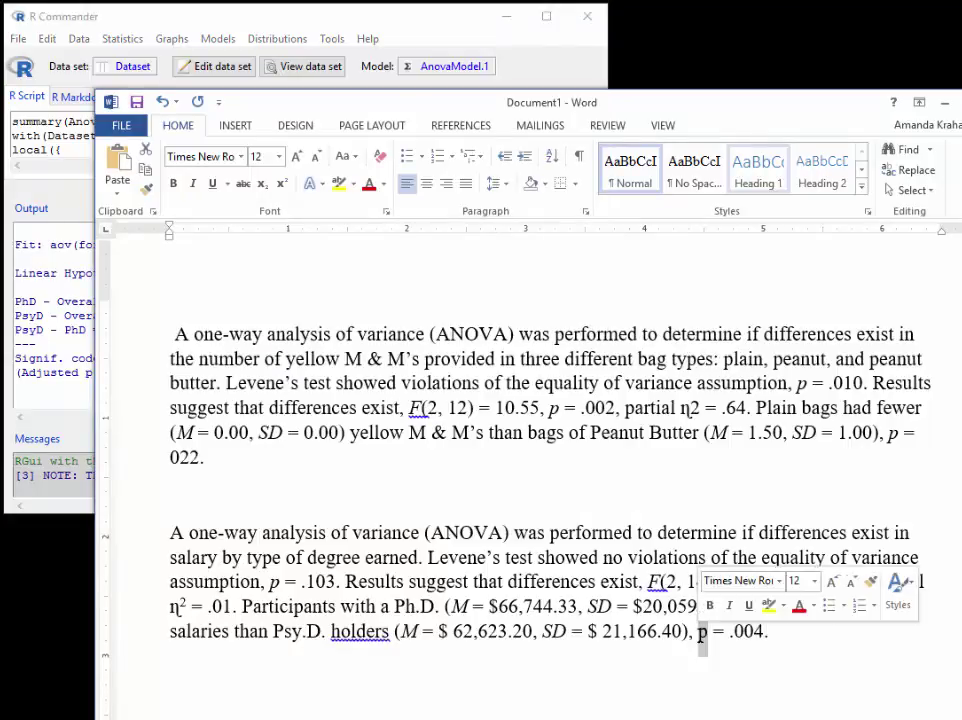
key("ctrl+i")
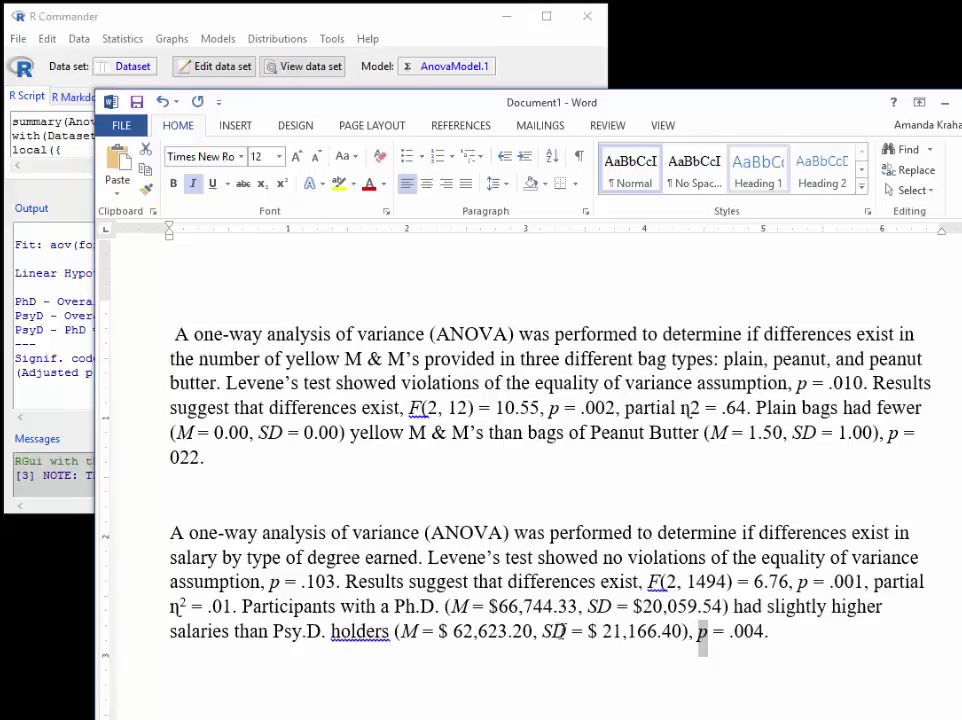
left_click(551, 631)
left_click(403, 631)
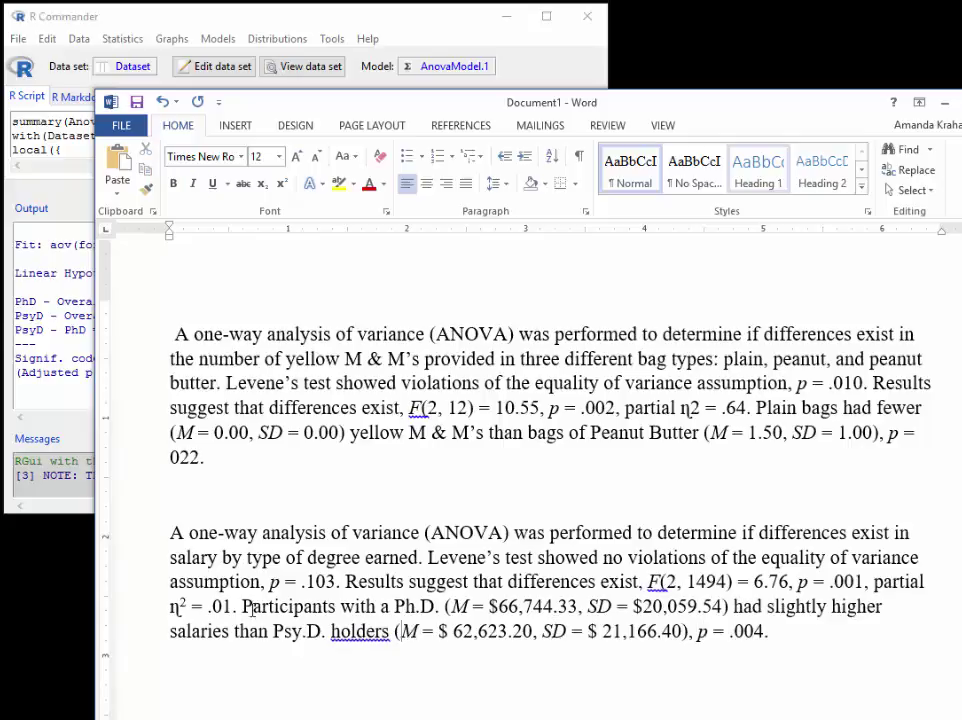
key("ctrl+i")
left_click(785, 630)
left_click(58, 140)
scroll(120, 150, "up", 3)
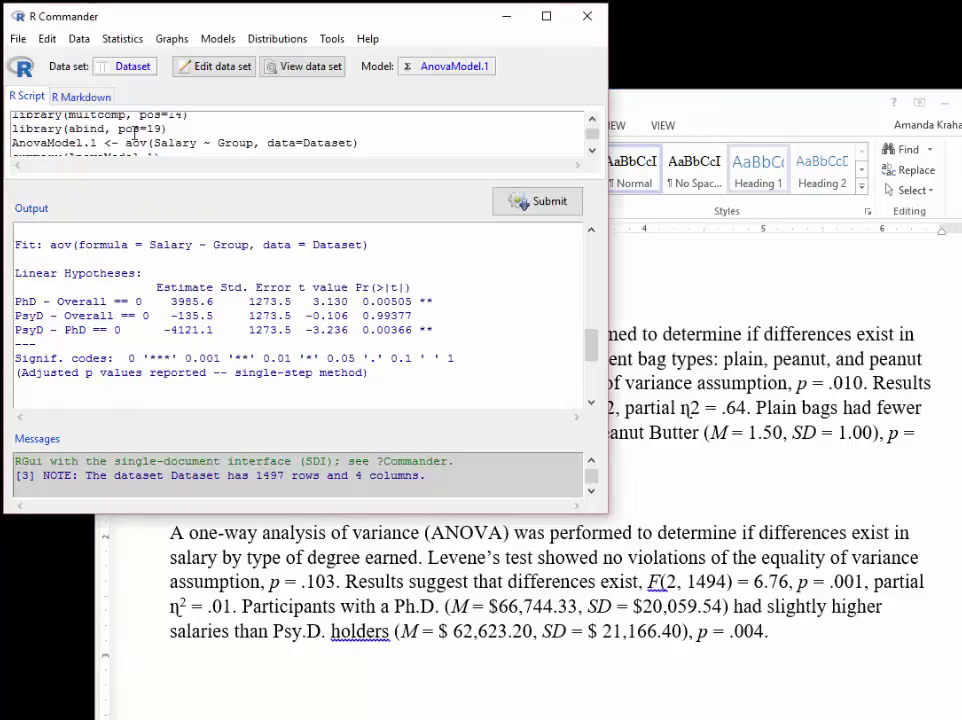
scroll(172, 161, "down", 3)
left_click(810, 512)
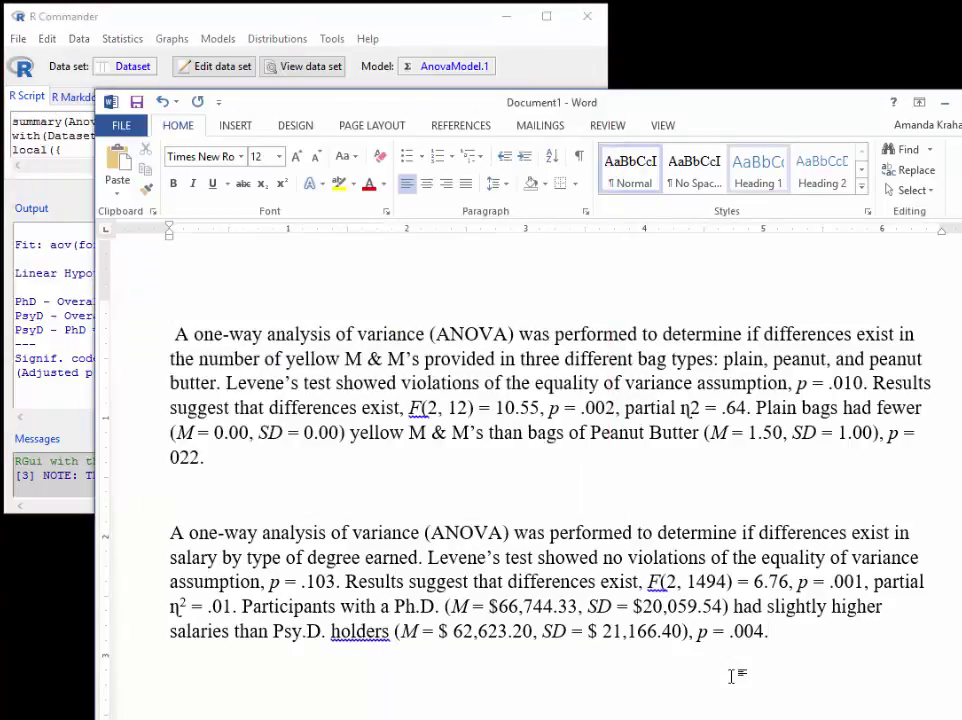